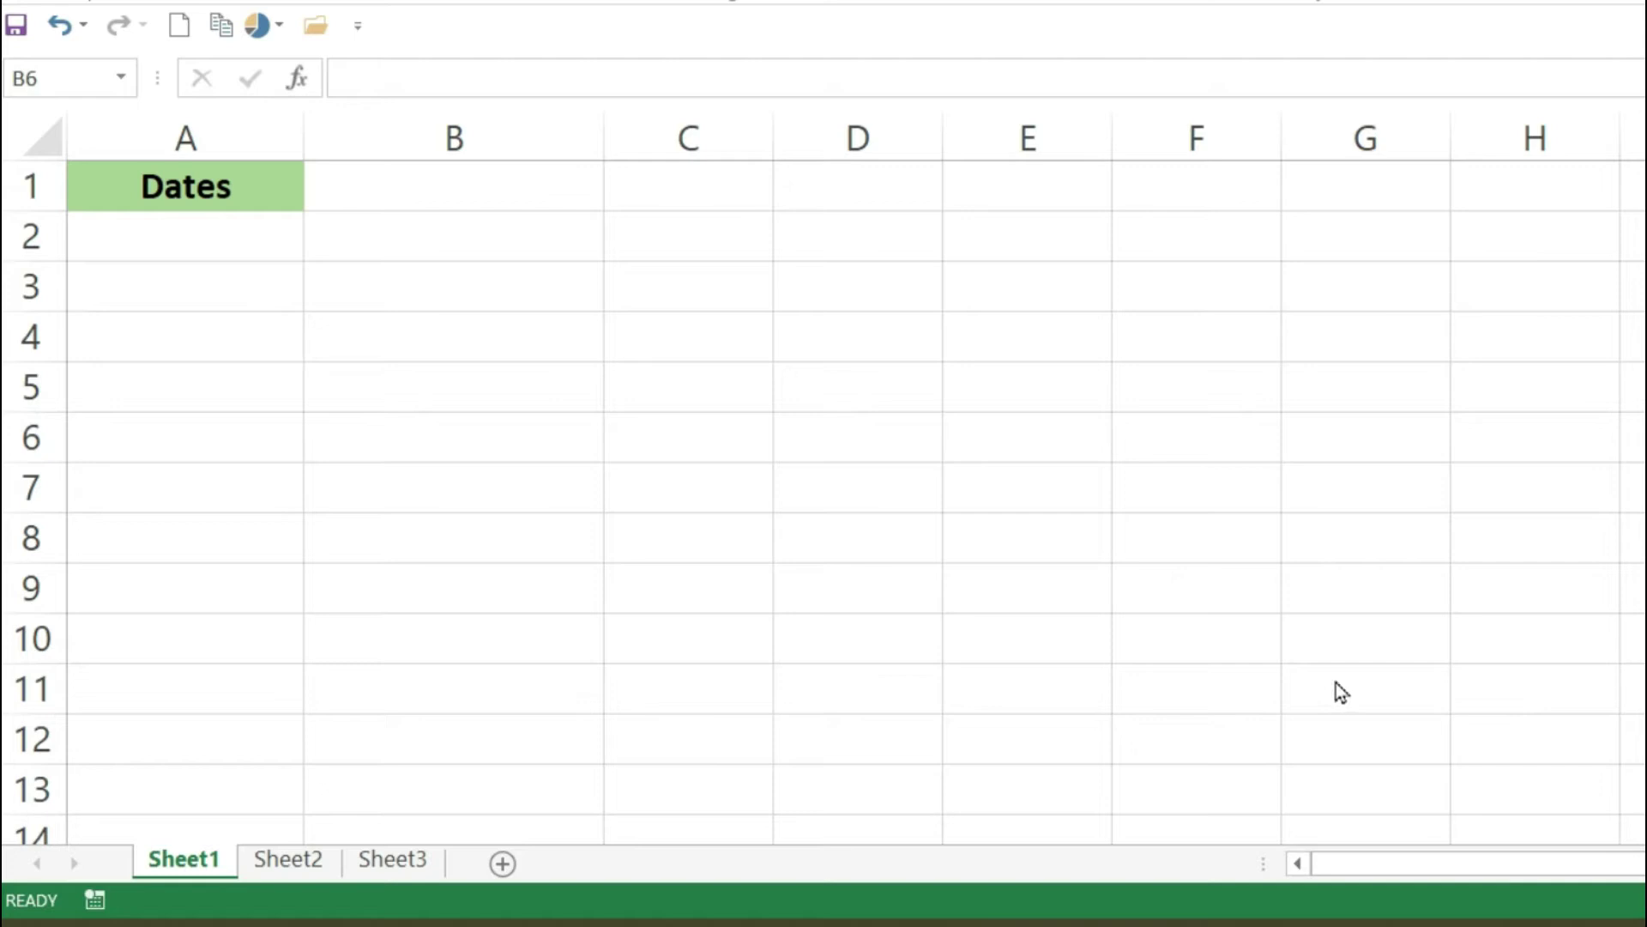
Step: Enter 10-11-2022 in A2 and fill the dates down to 18-11-2022 in A10
double_click(235, 242)
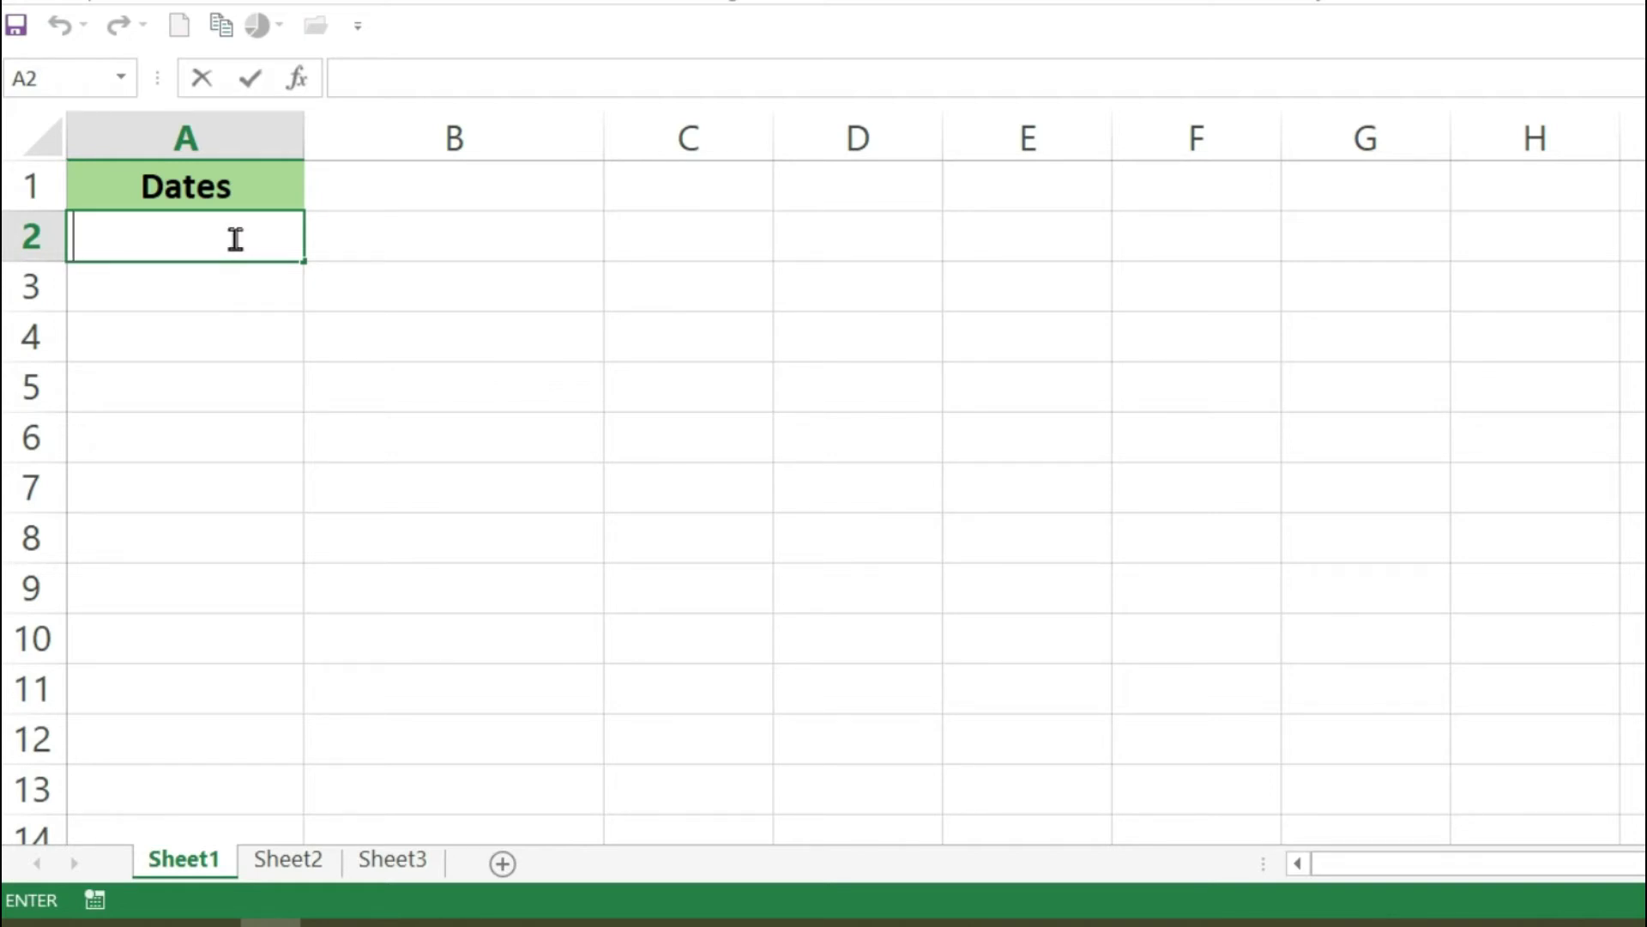
type("10-11-2022")
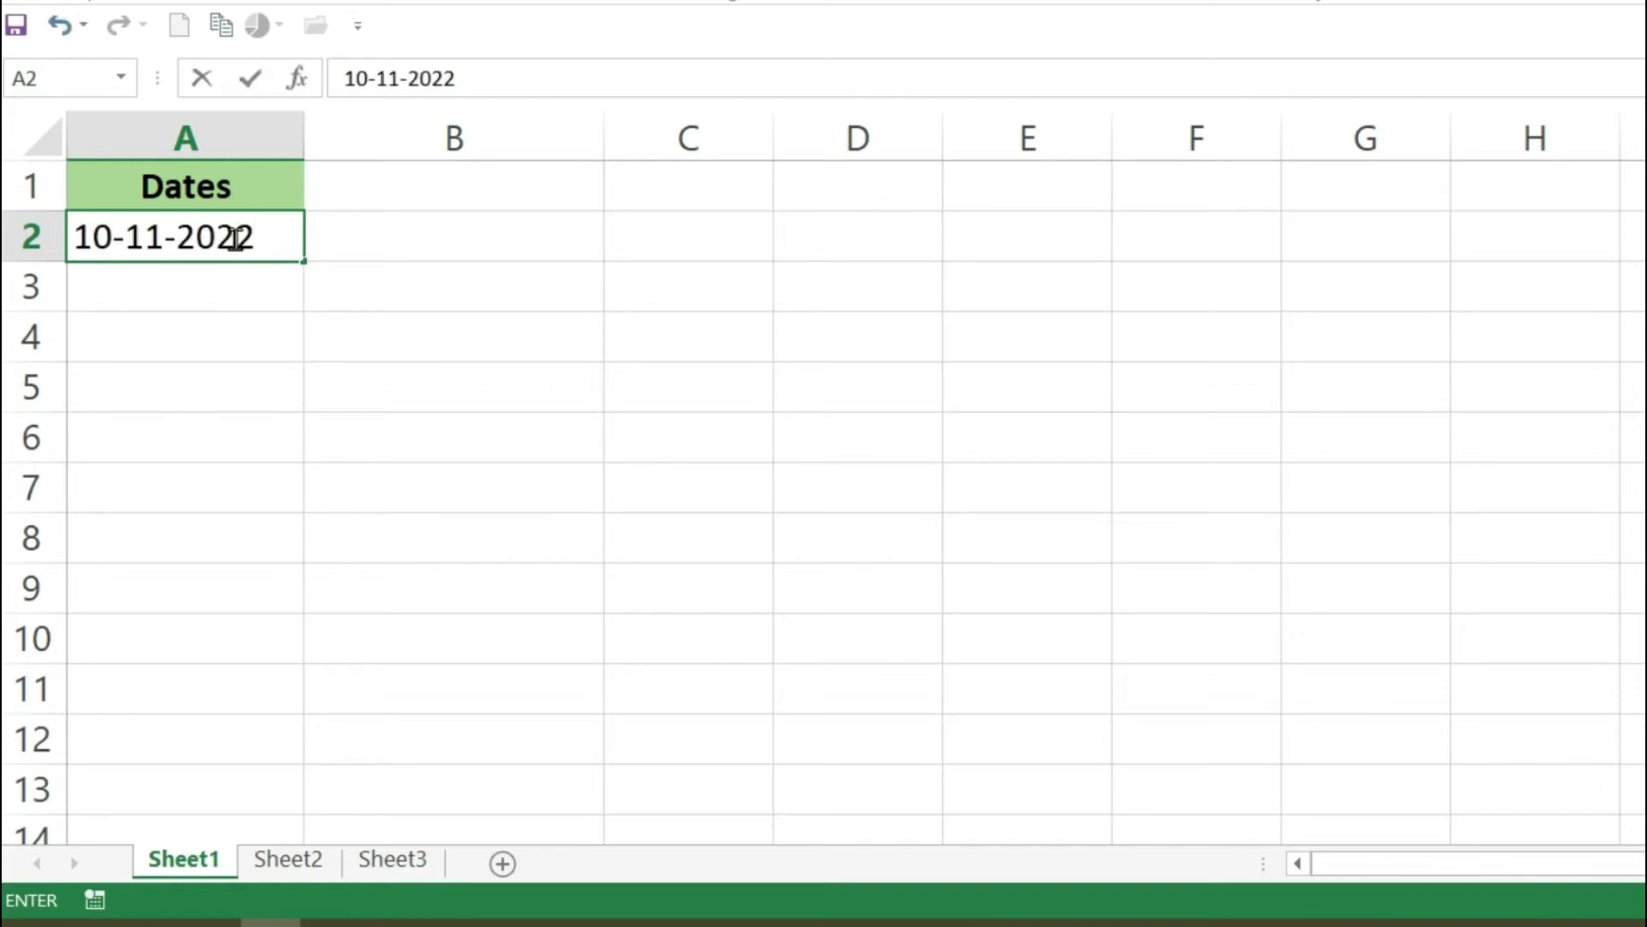
key("ctrl+Return")
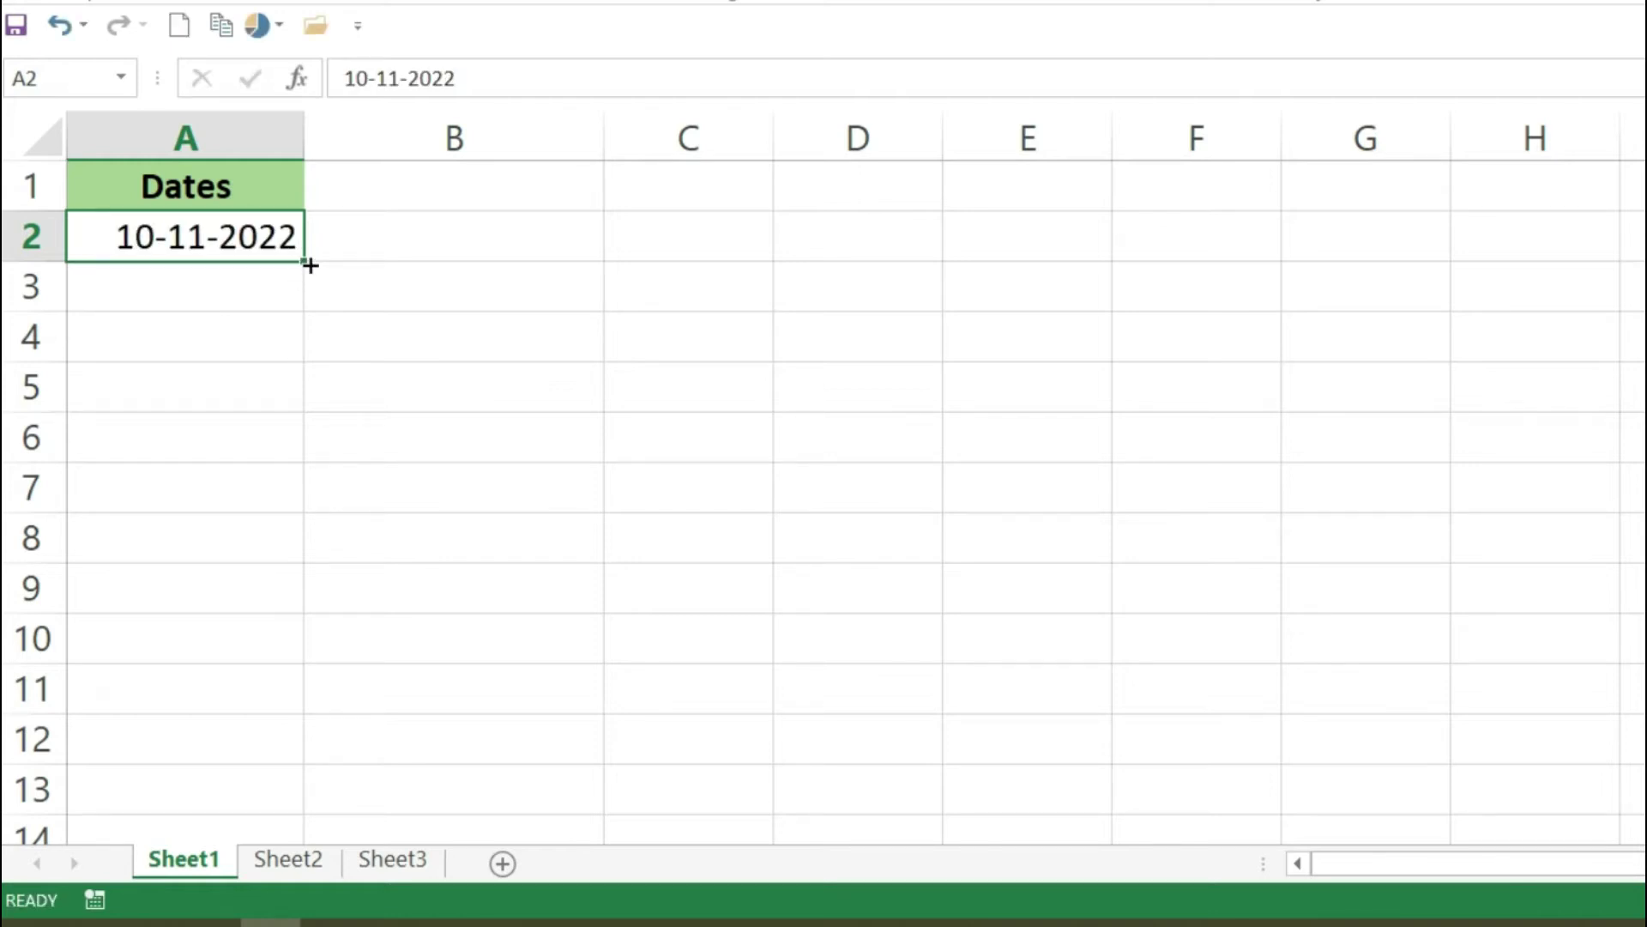
left_click_drag(310, 265, 290, 676)
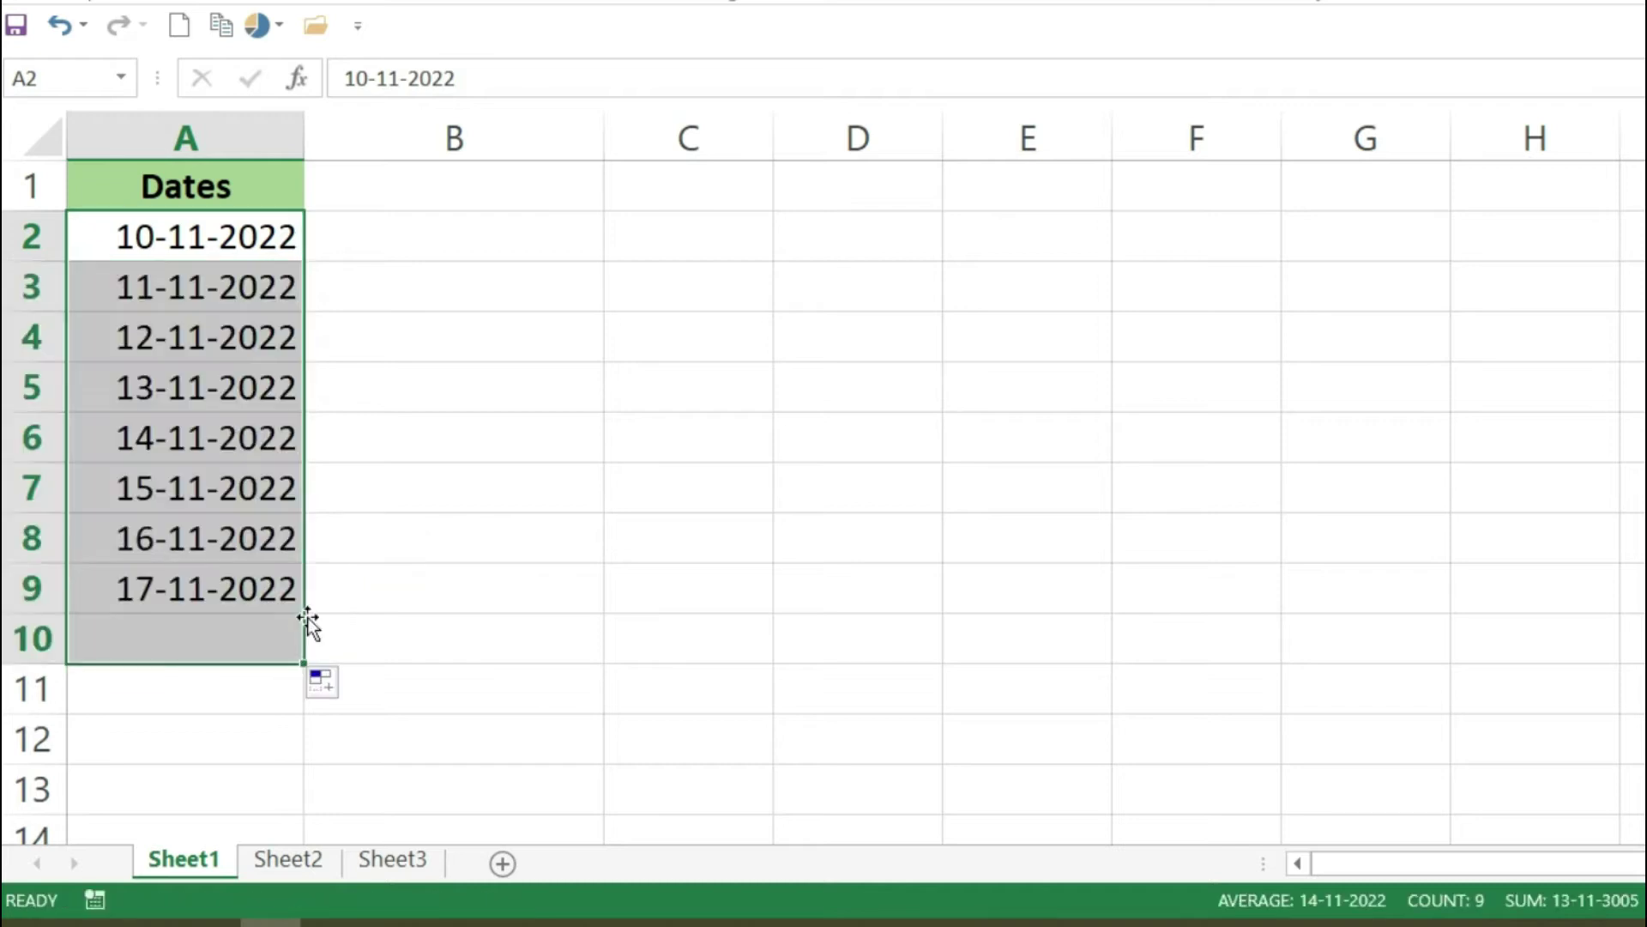
left_click(1073, 594)
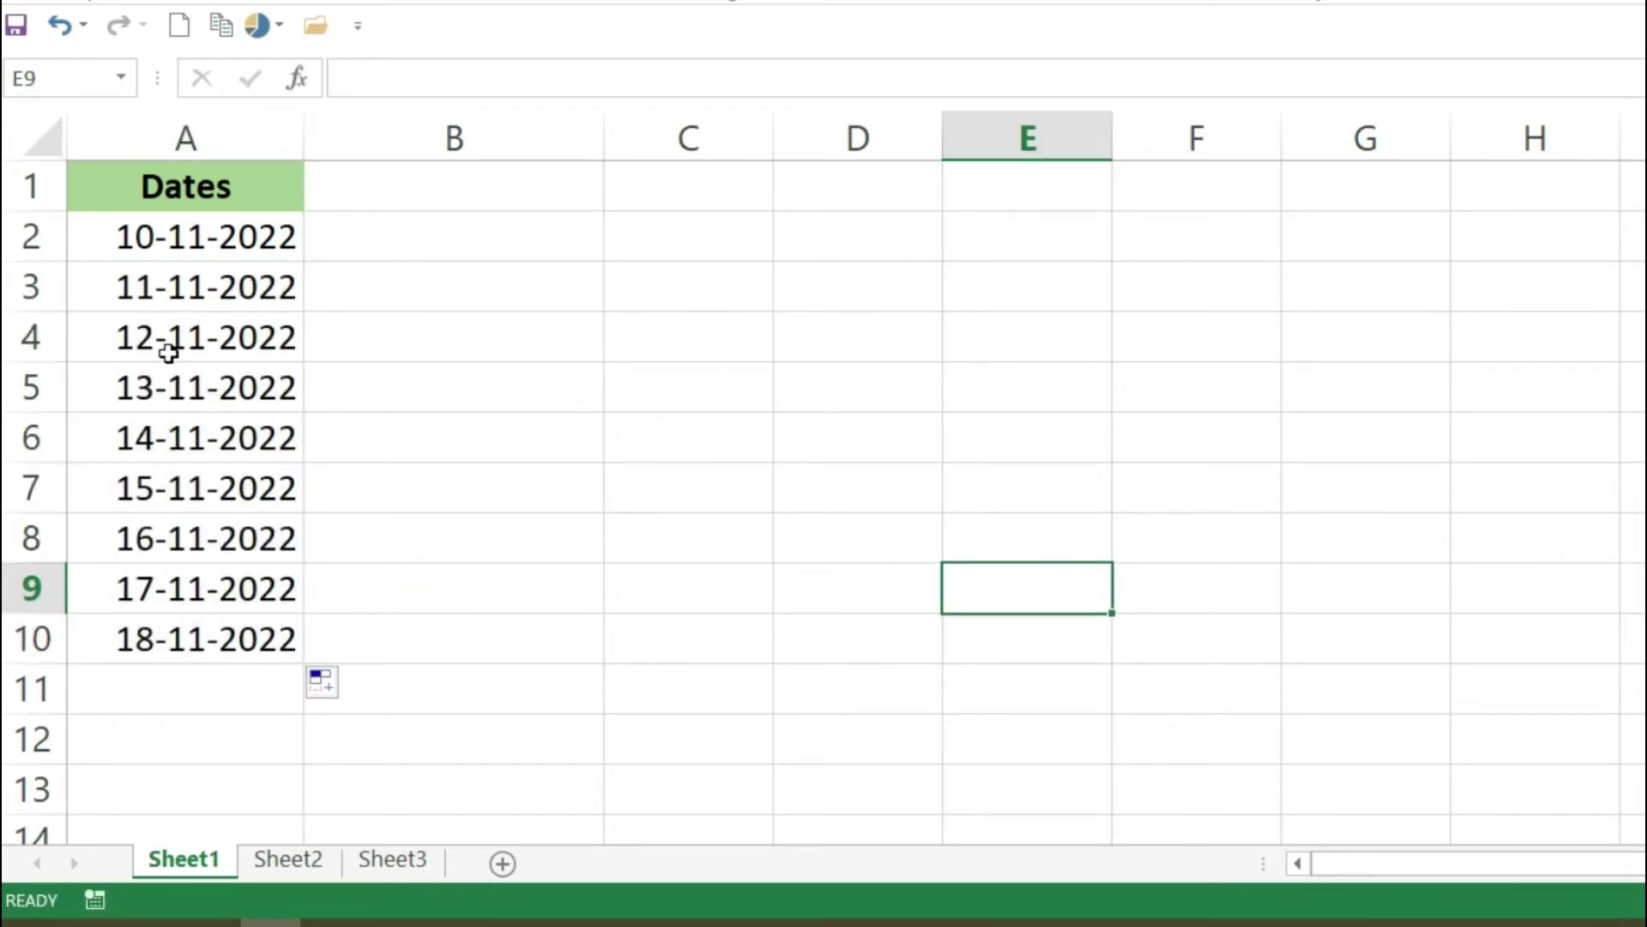
left_click(221, 239)
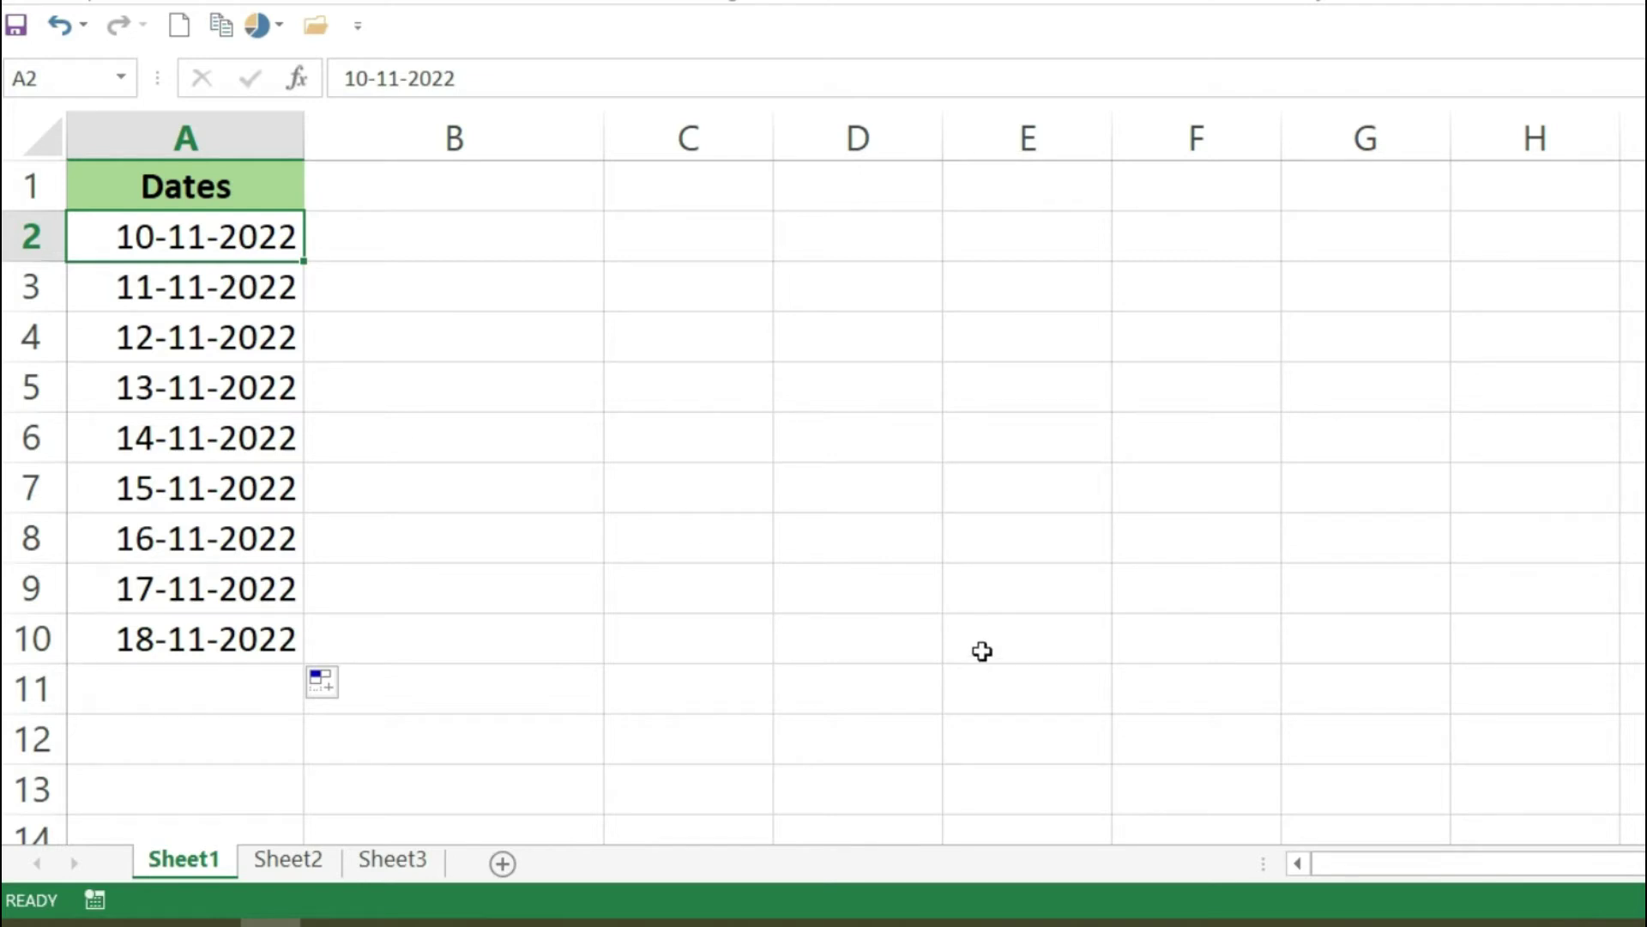
Step: Give A2 the custom format dddd and copy it down A2:A10, showing Thursday through Friday
key("ctrl+1")
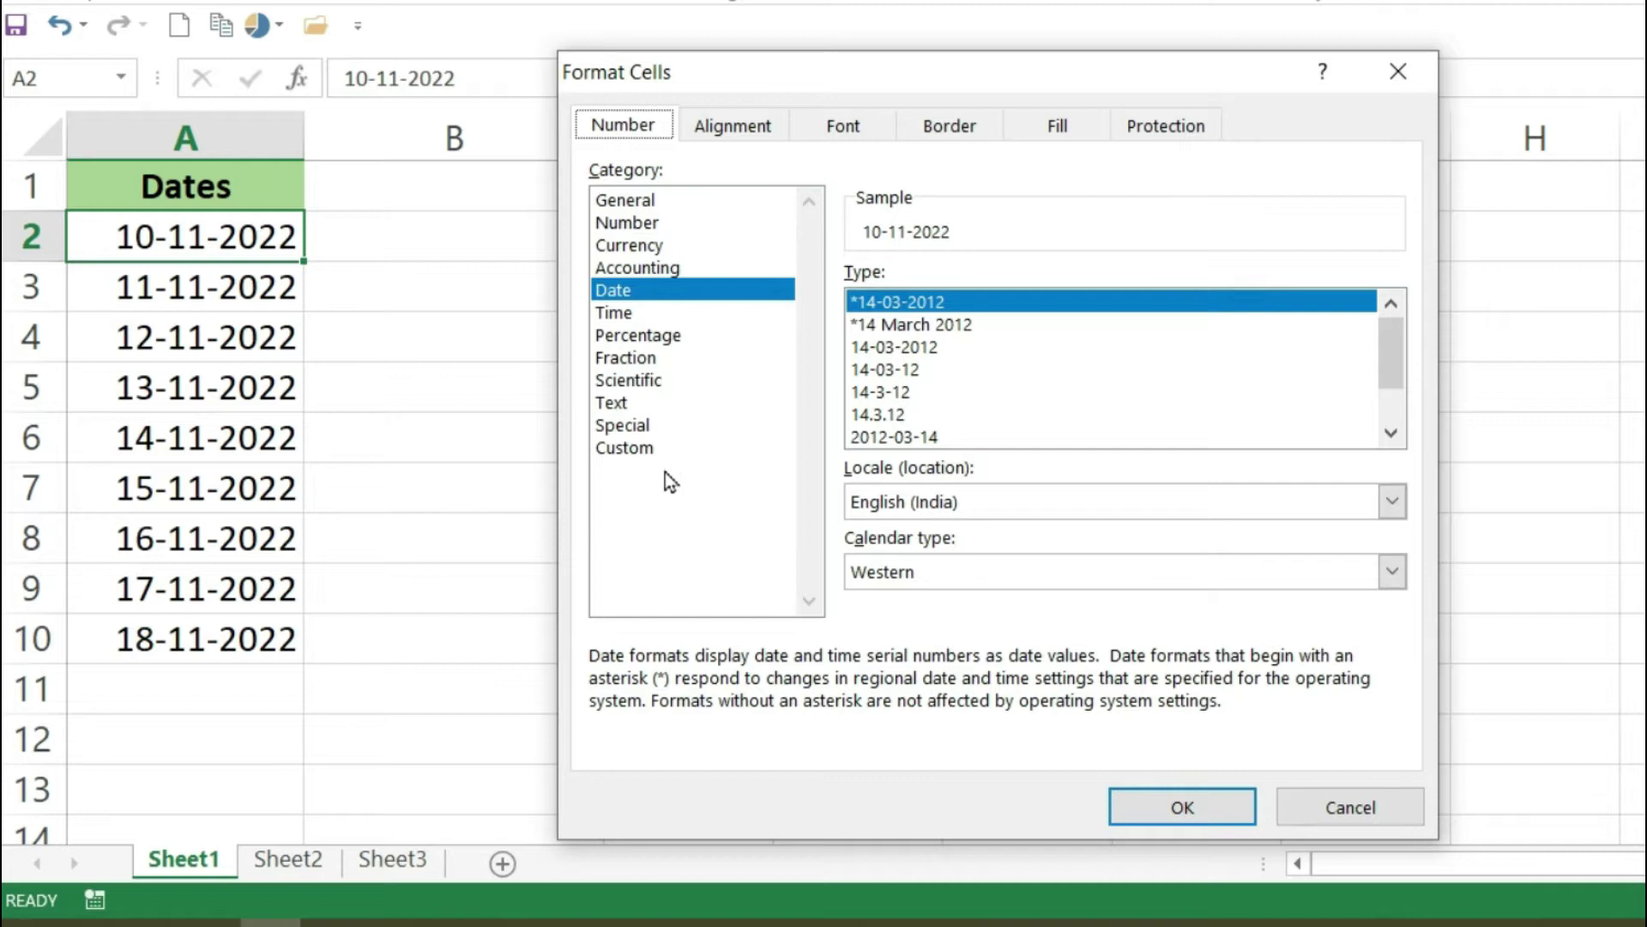
left_click(625, 453)
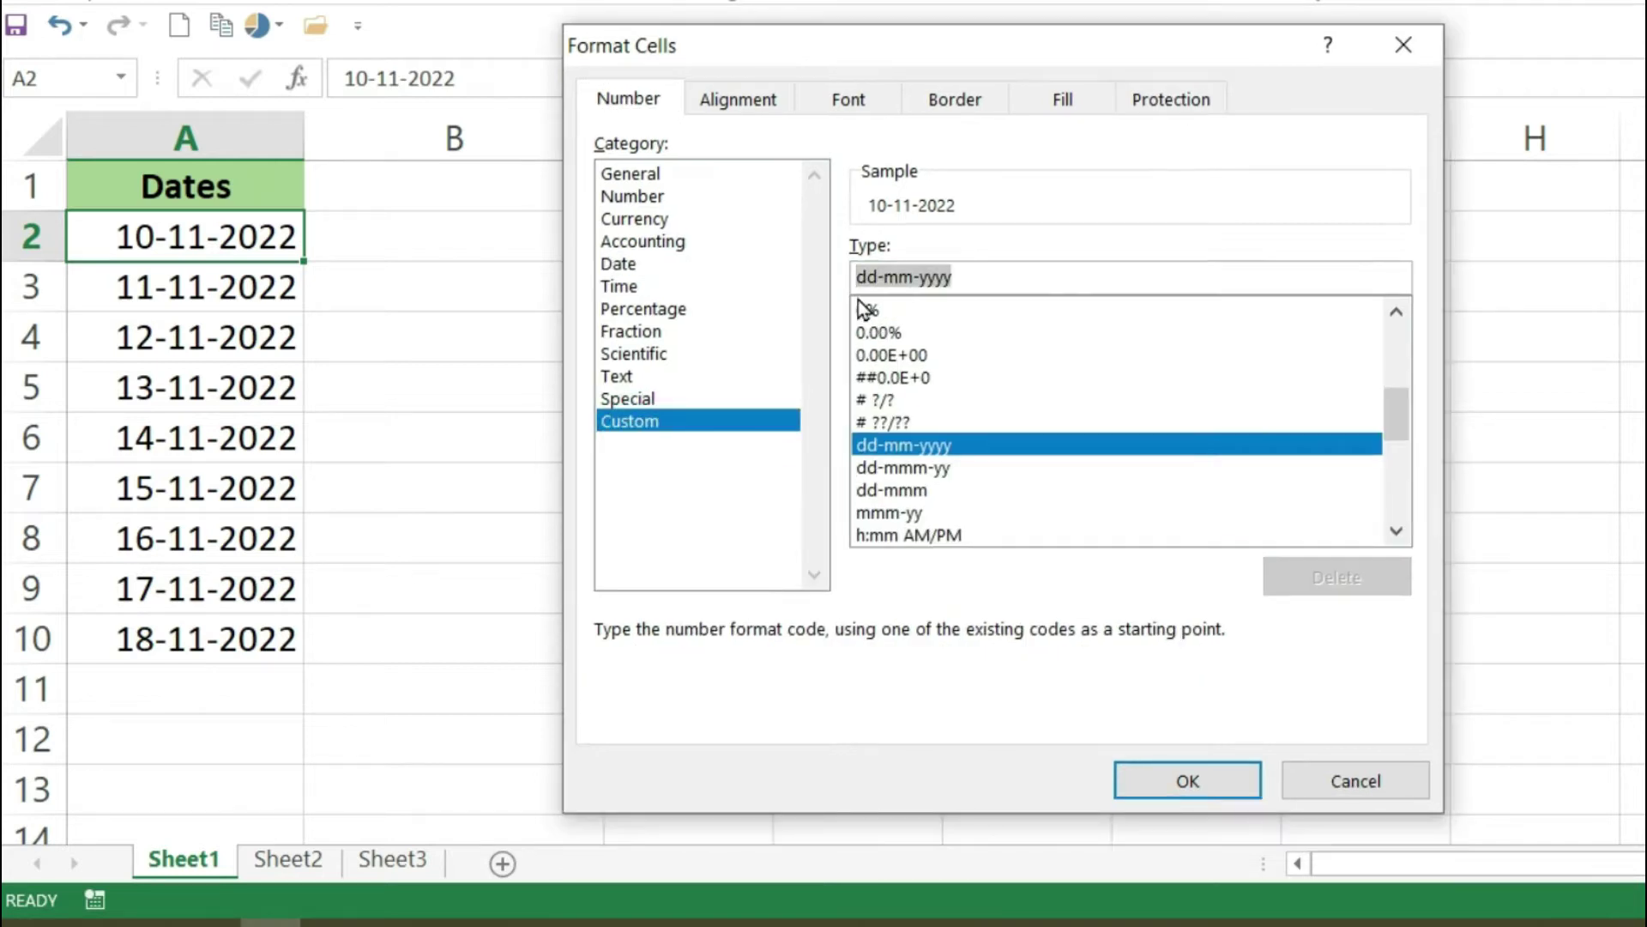
key("Delete")
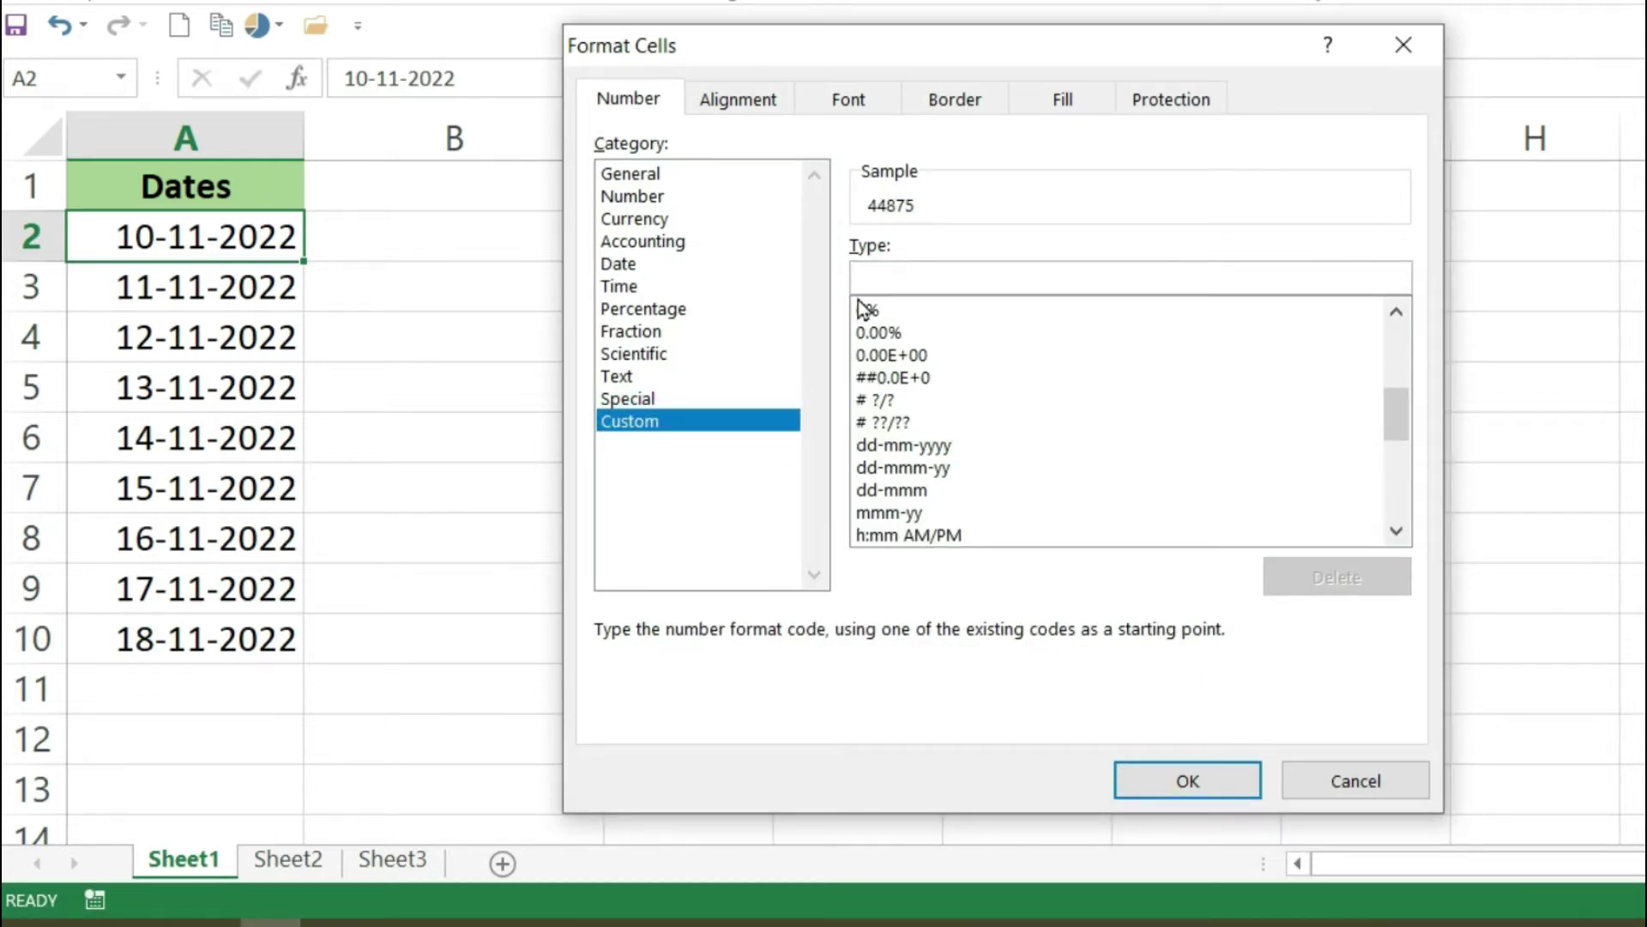
type("dddd")
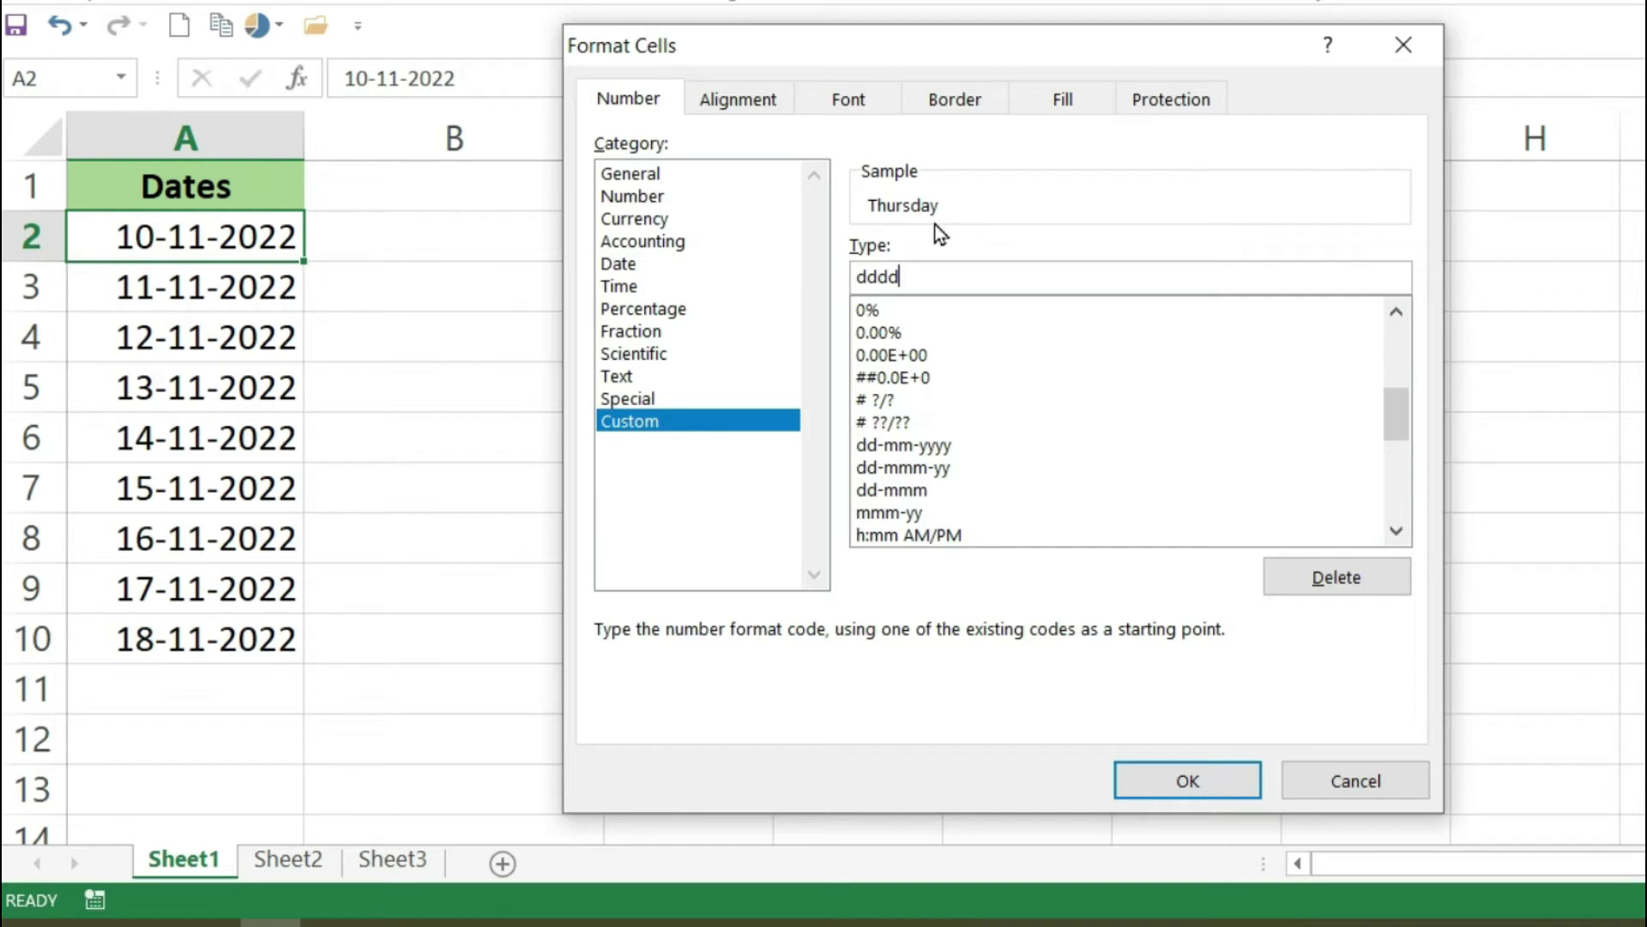
left_click(1175, 782)
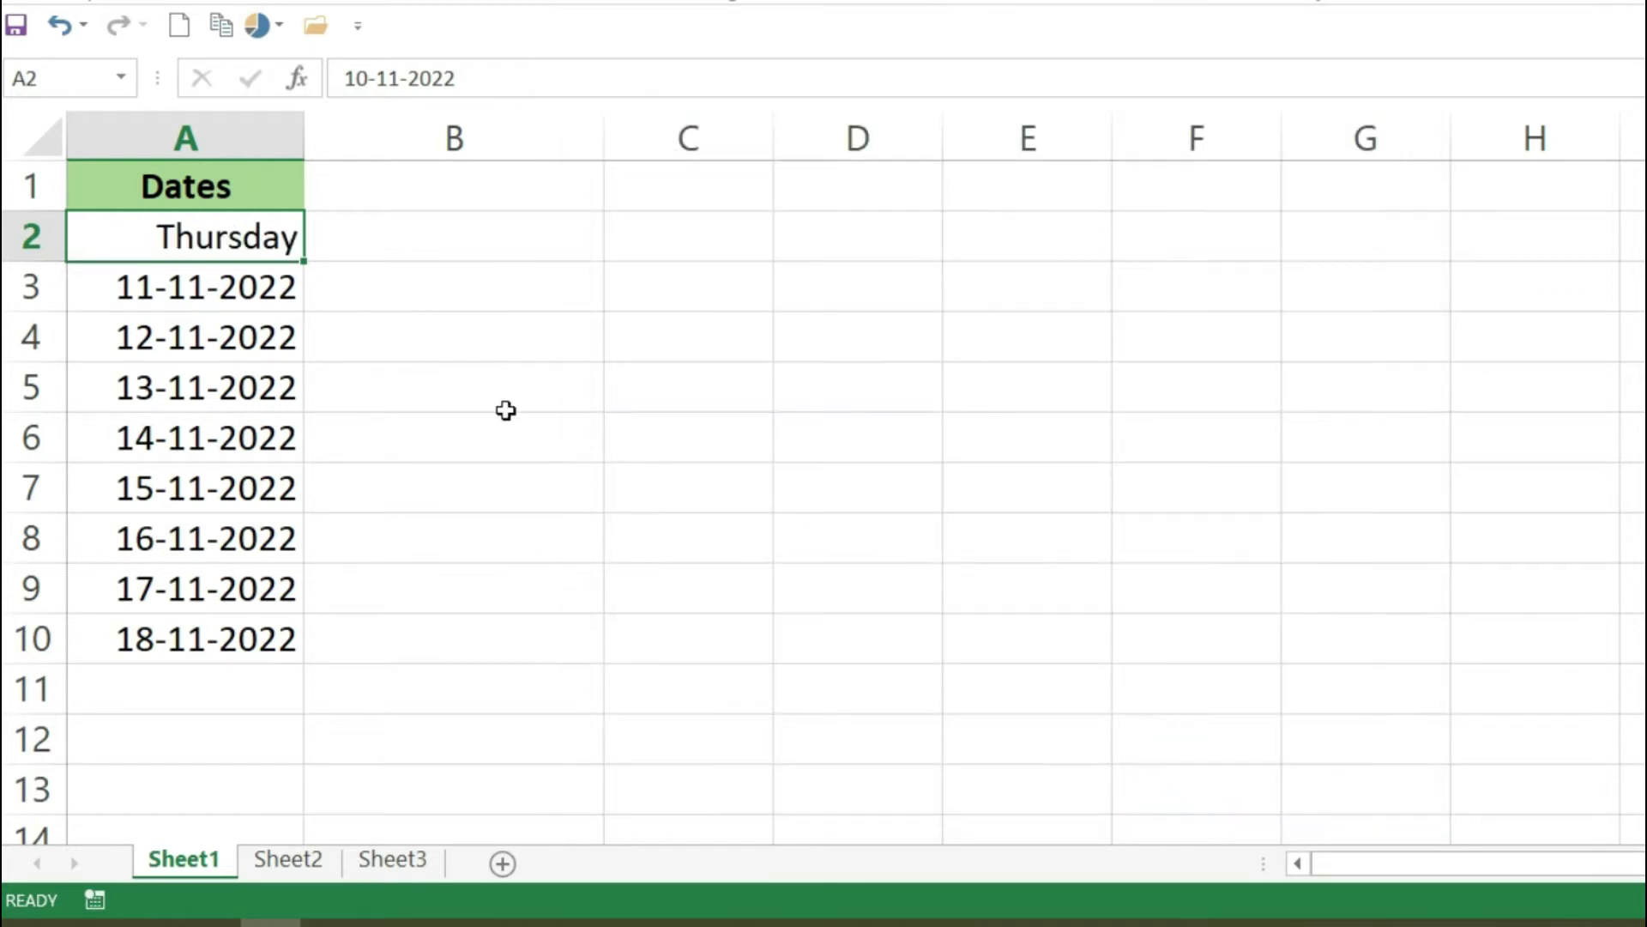
double_click(306, 260)
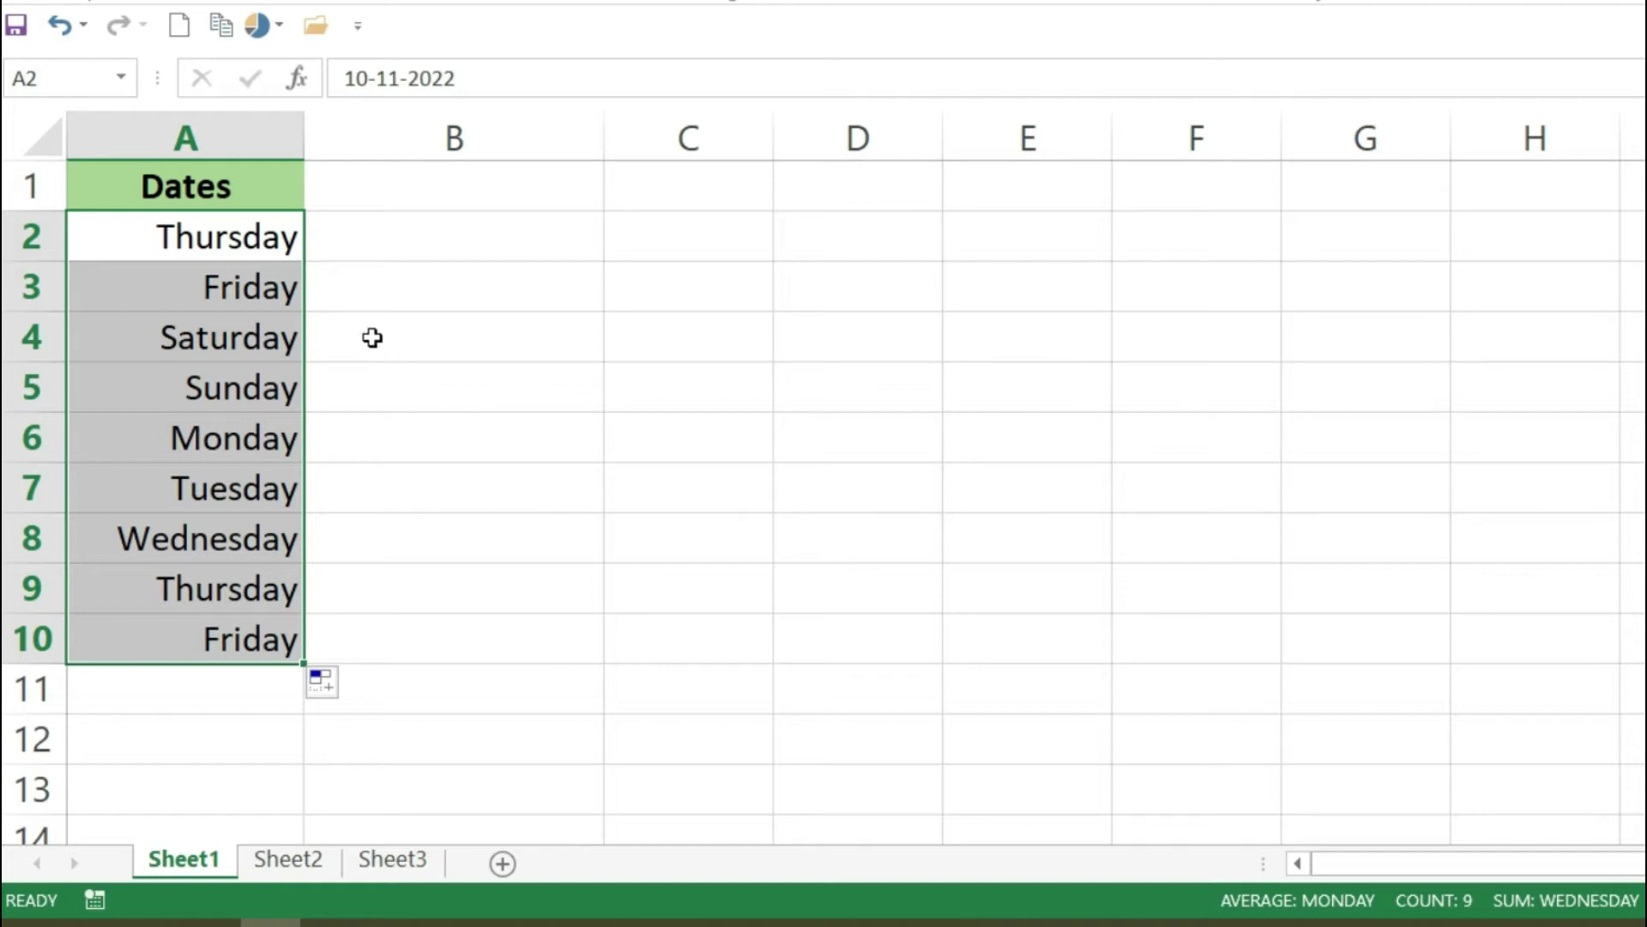
left_click(249, 243)
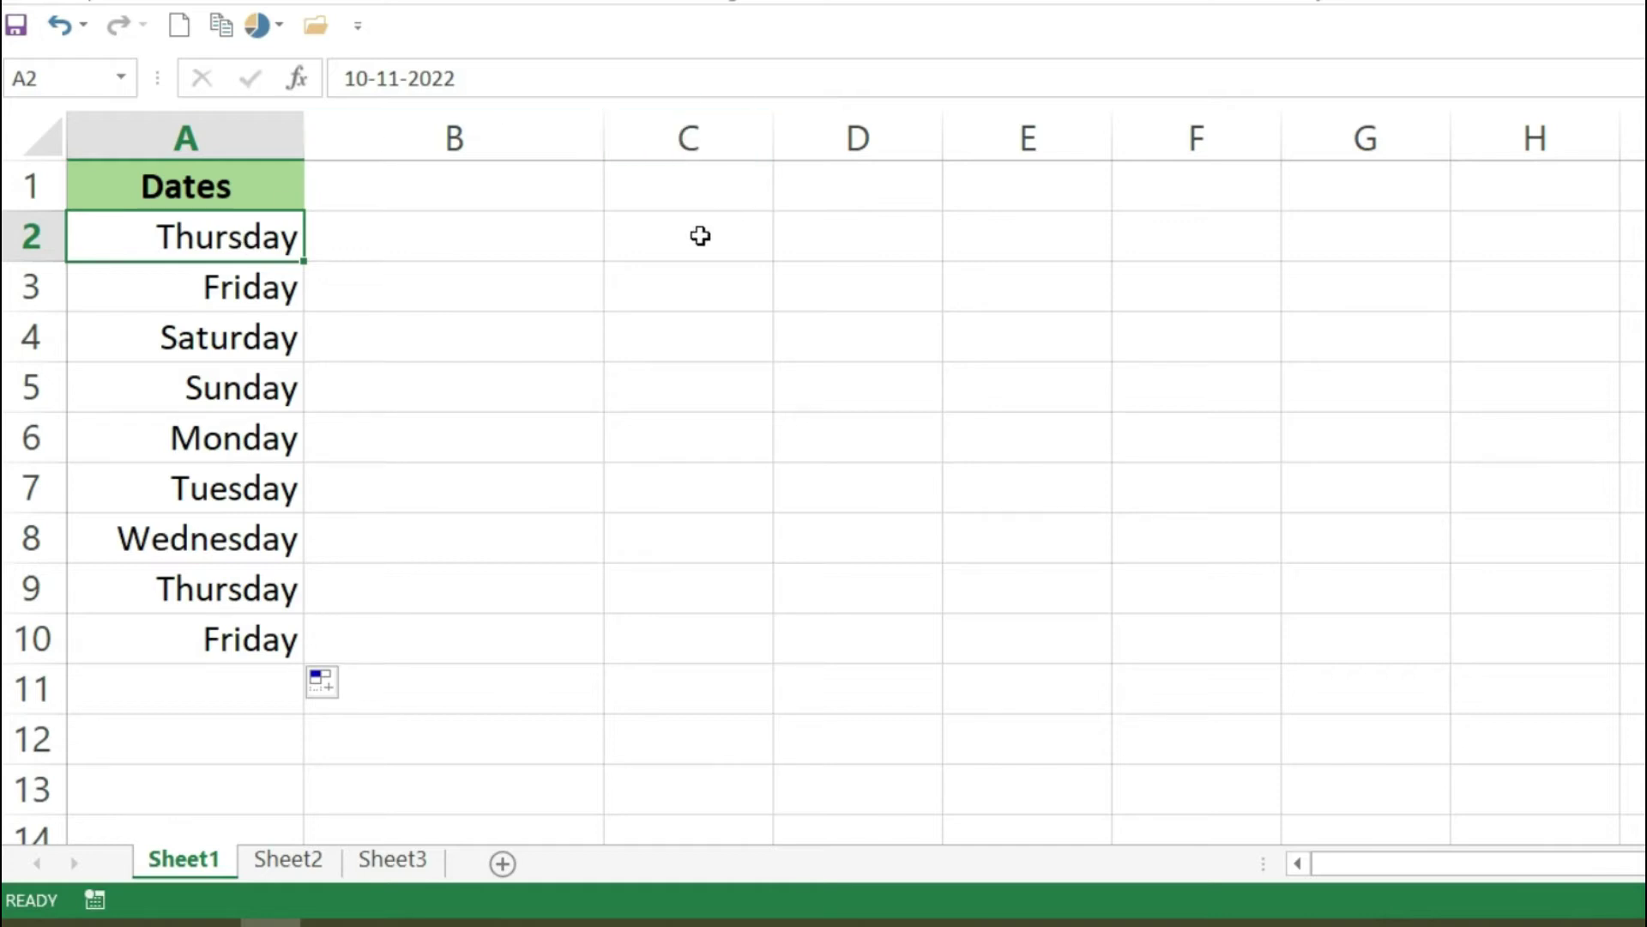
Step: Change A2's custom format from dddd to ddd and copy it down to A10
left_click(1172, 5)
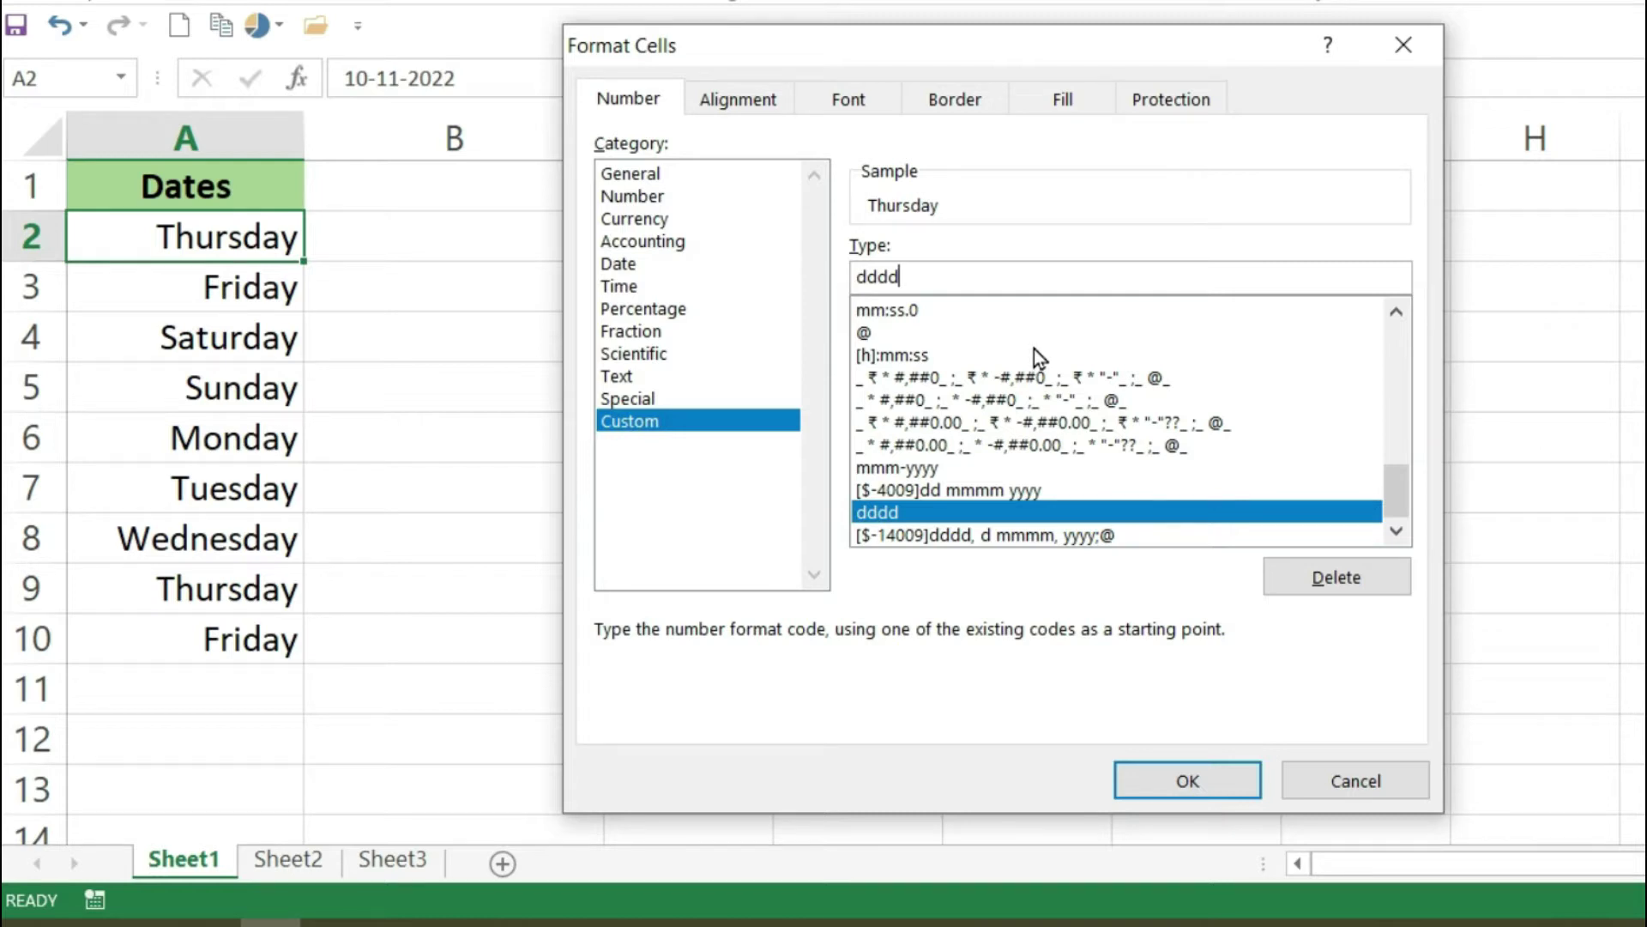
key("BackSpace")
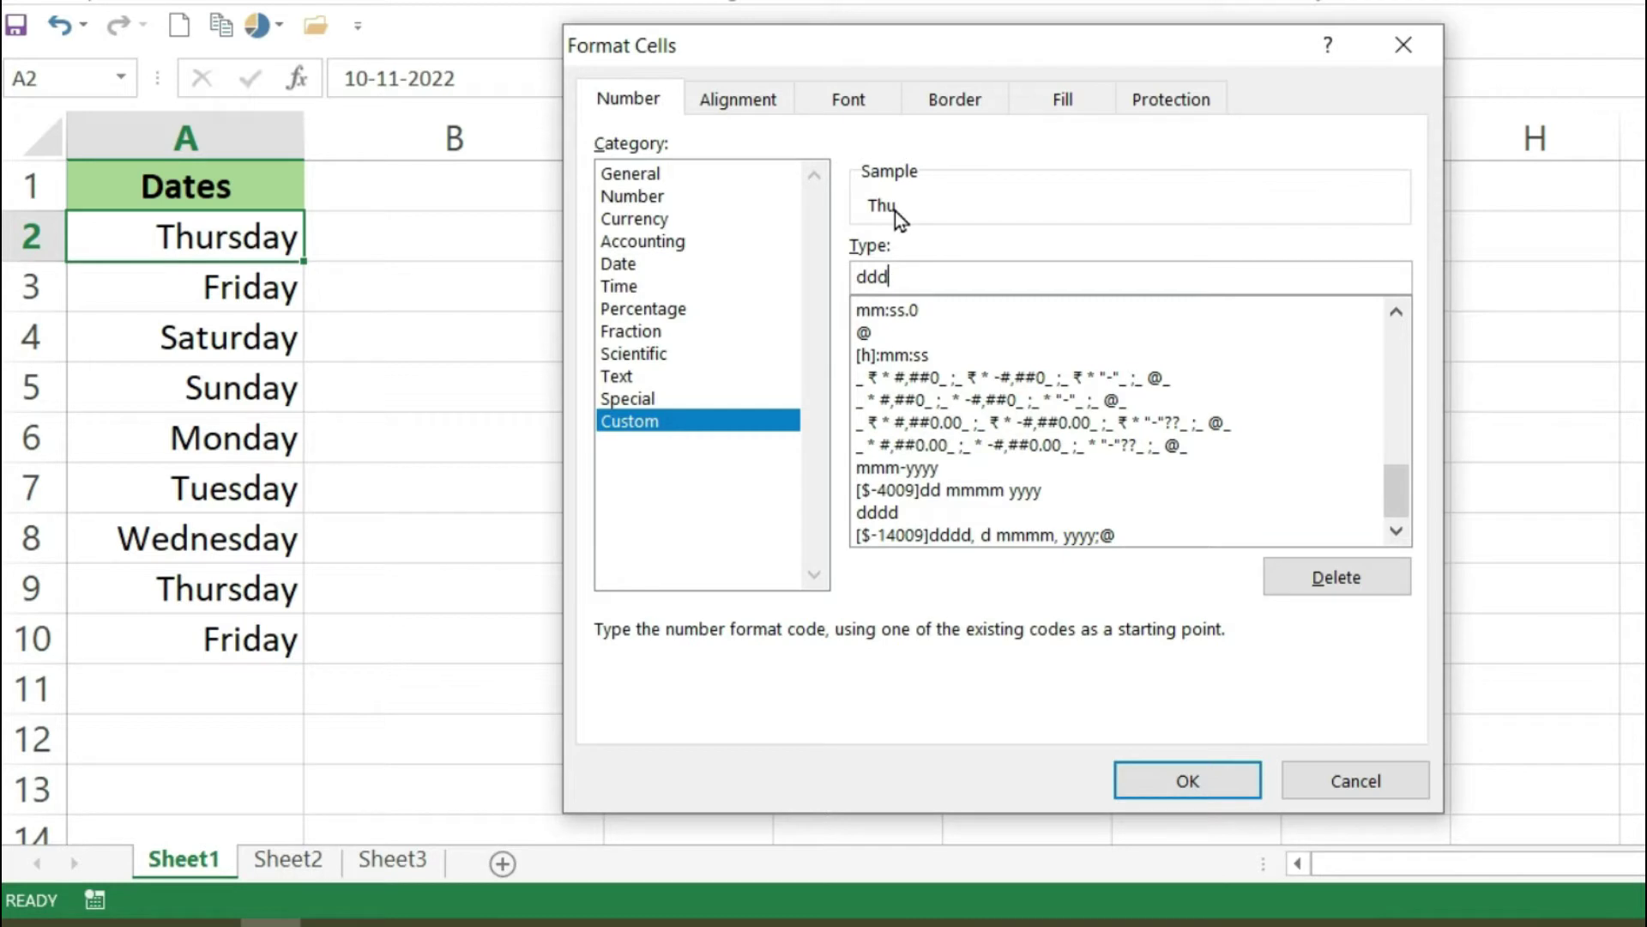
left_click(1180, 781)
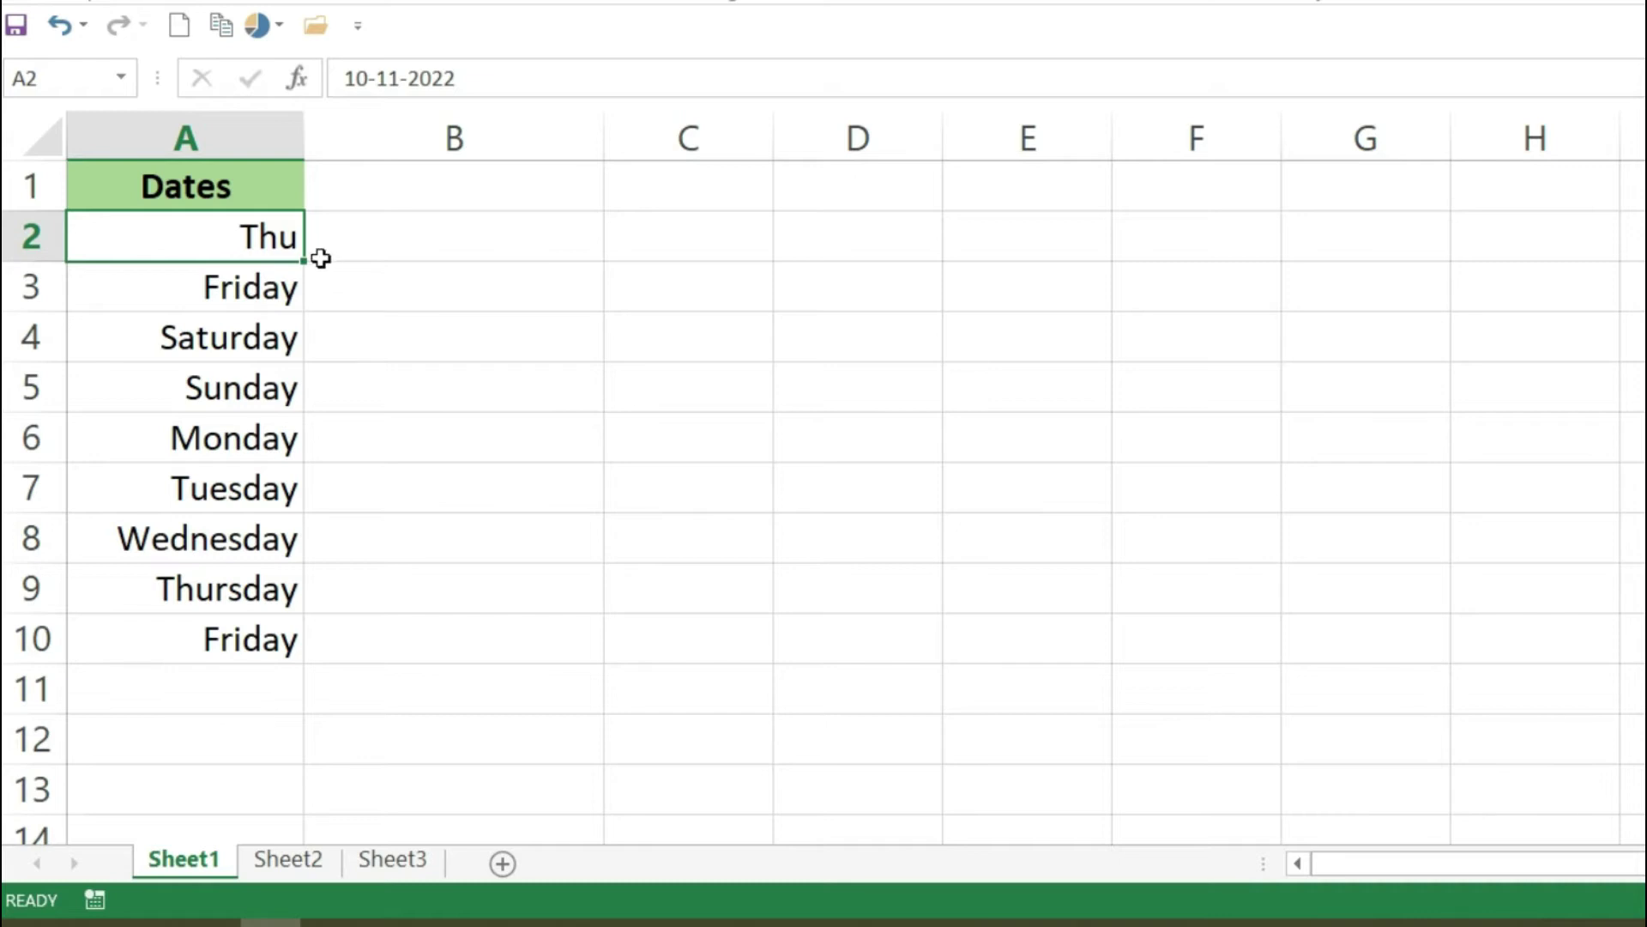
left_click_drag(304, 268, 296, 651)
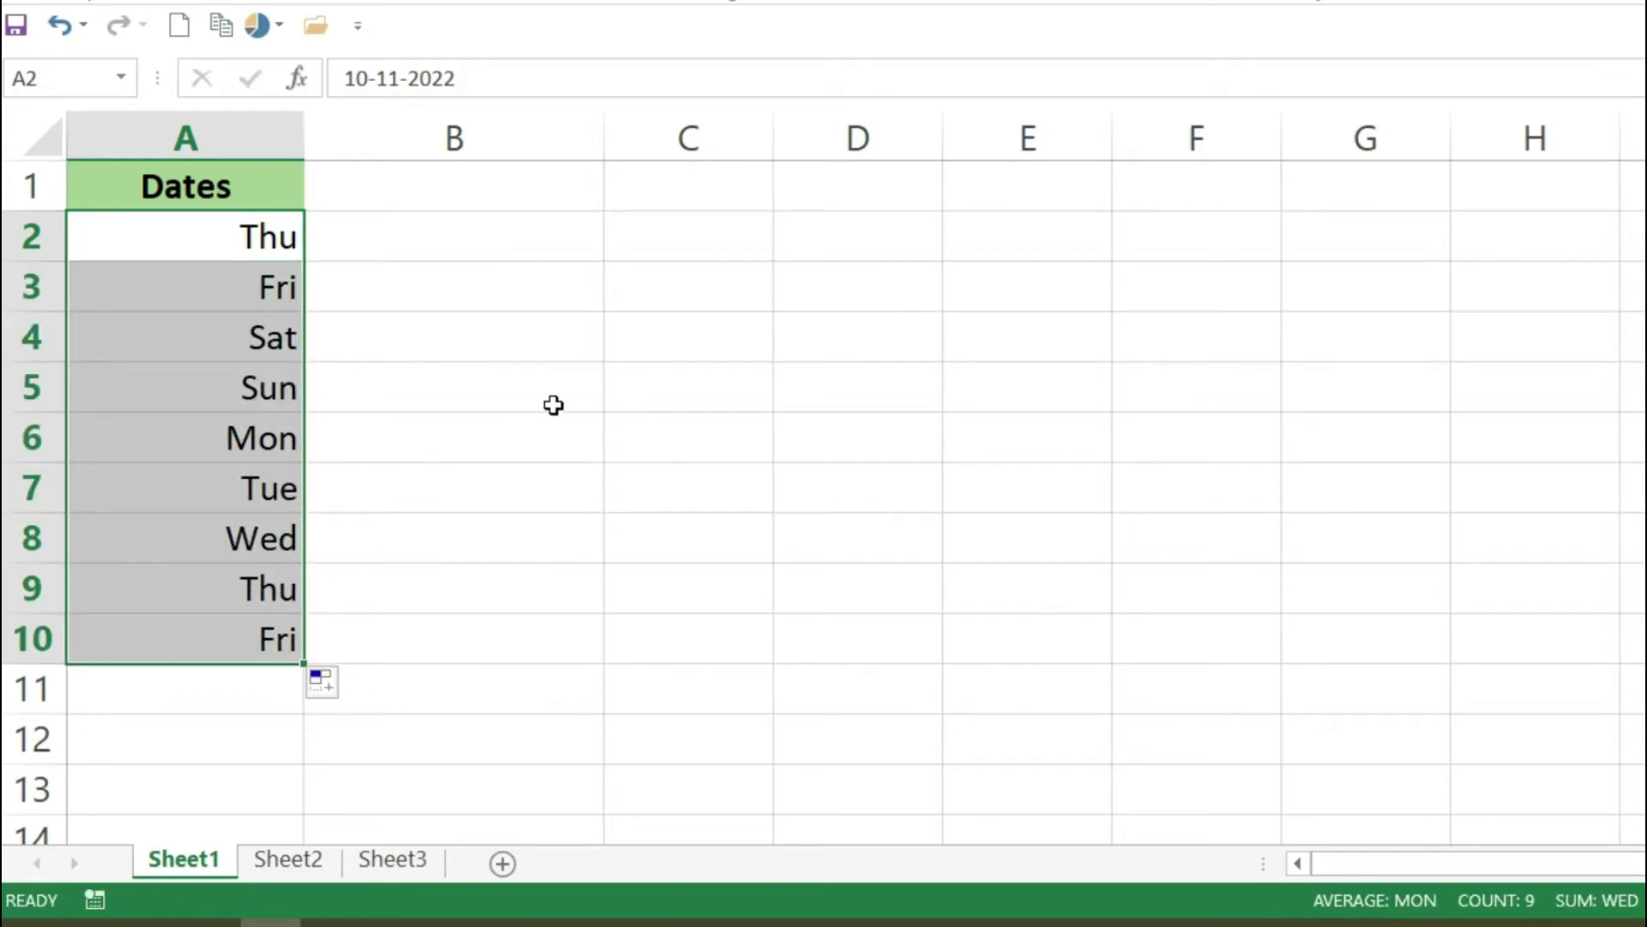
left_click(654, 415)
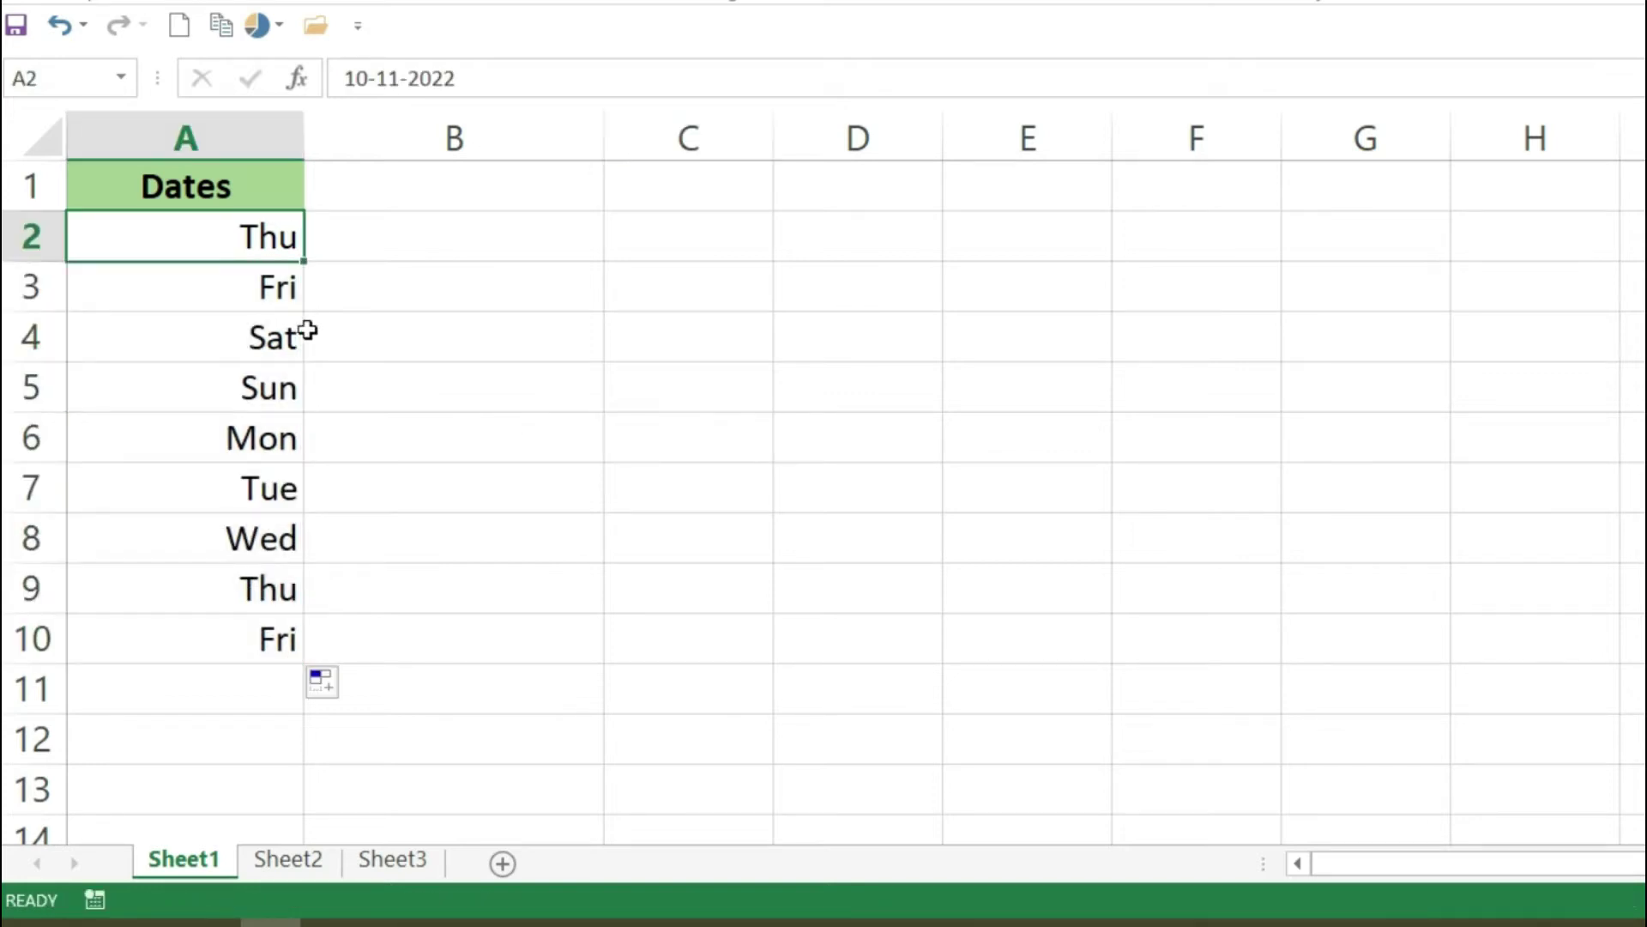
Step: Enter =A2+10 in B2 and fill it down to B10
left_click(266, 247)
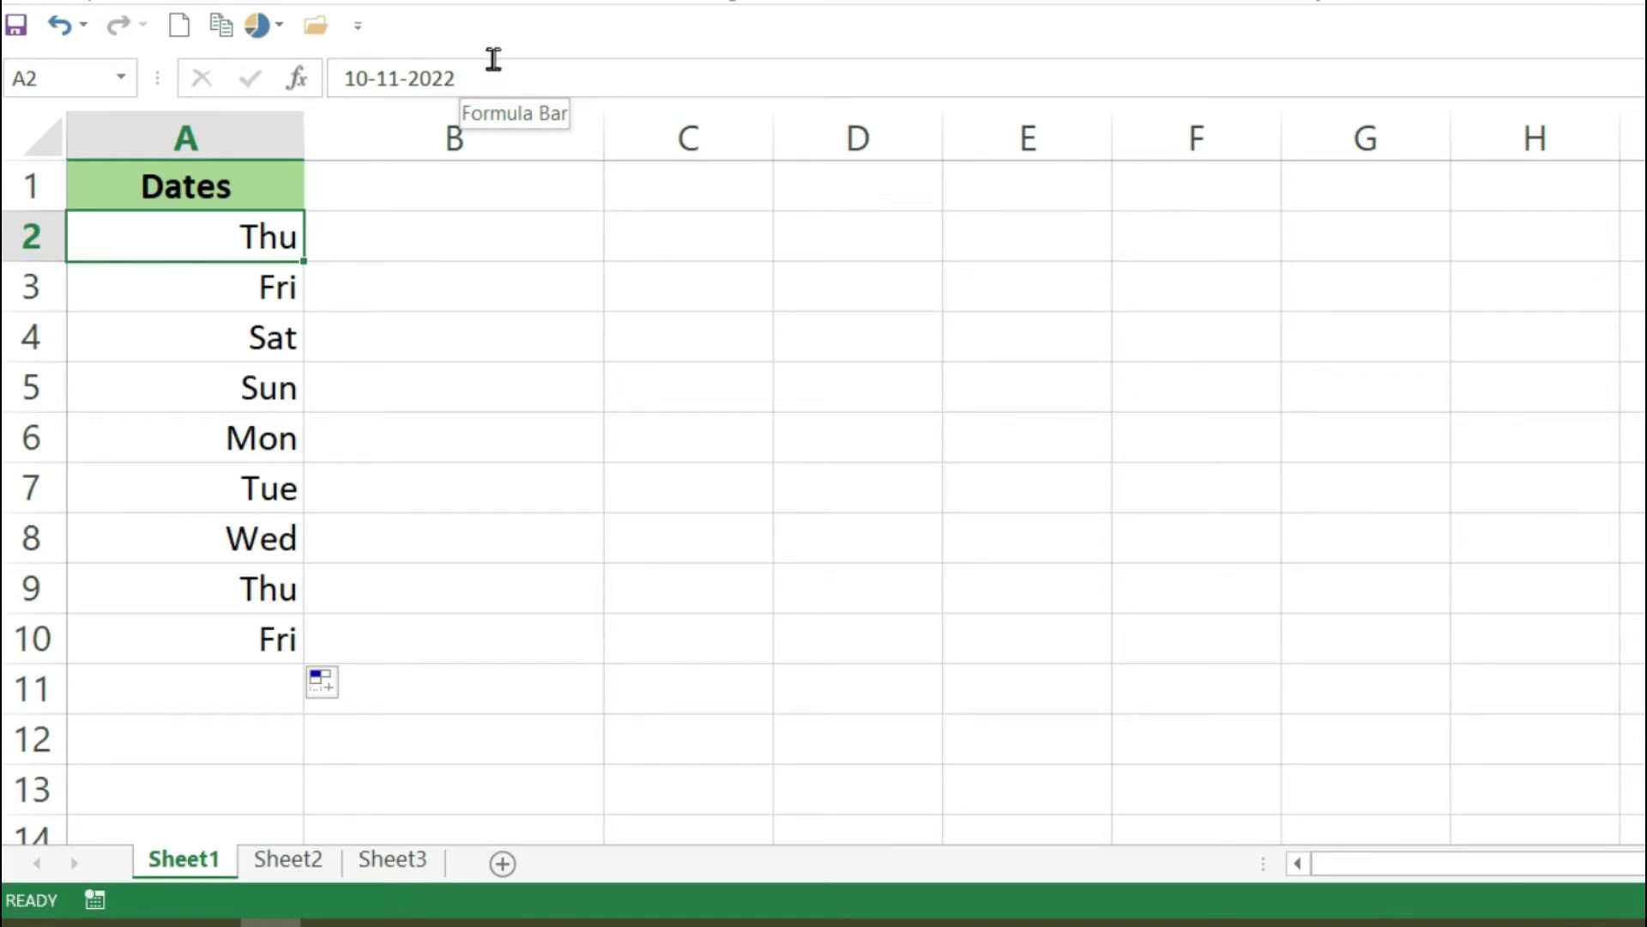
double_click(541, 232)
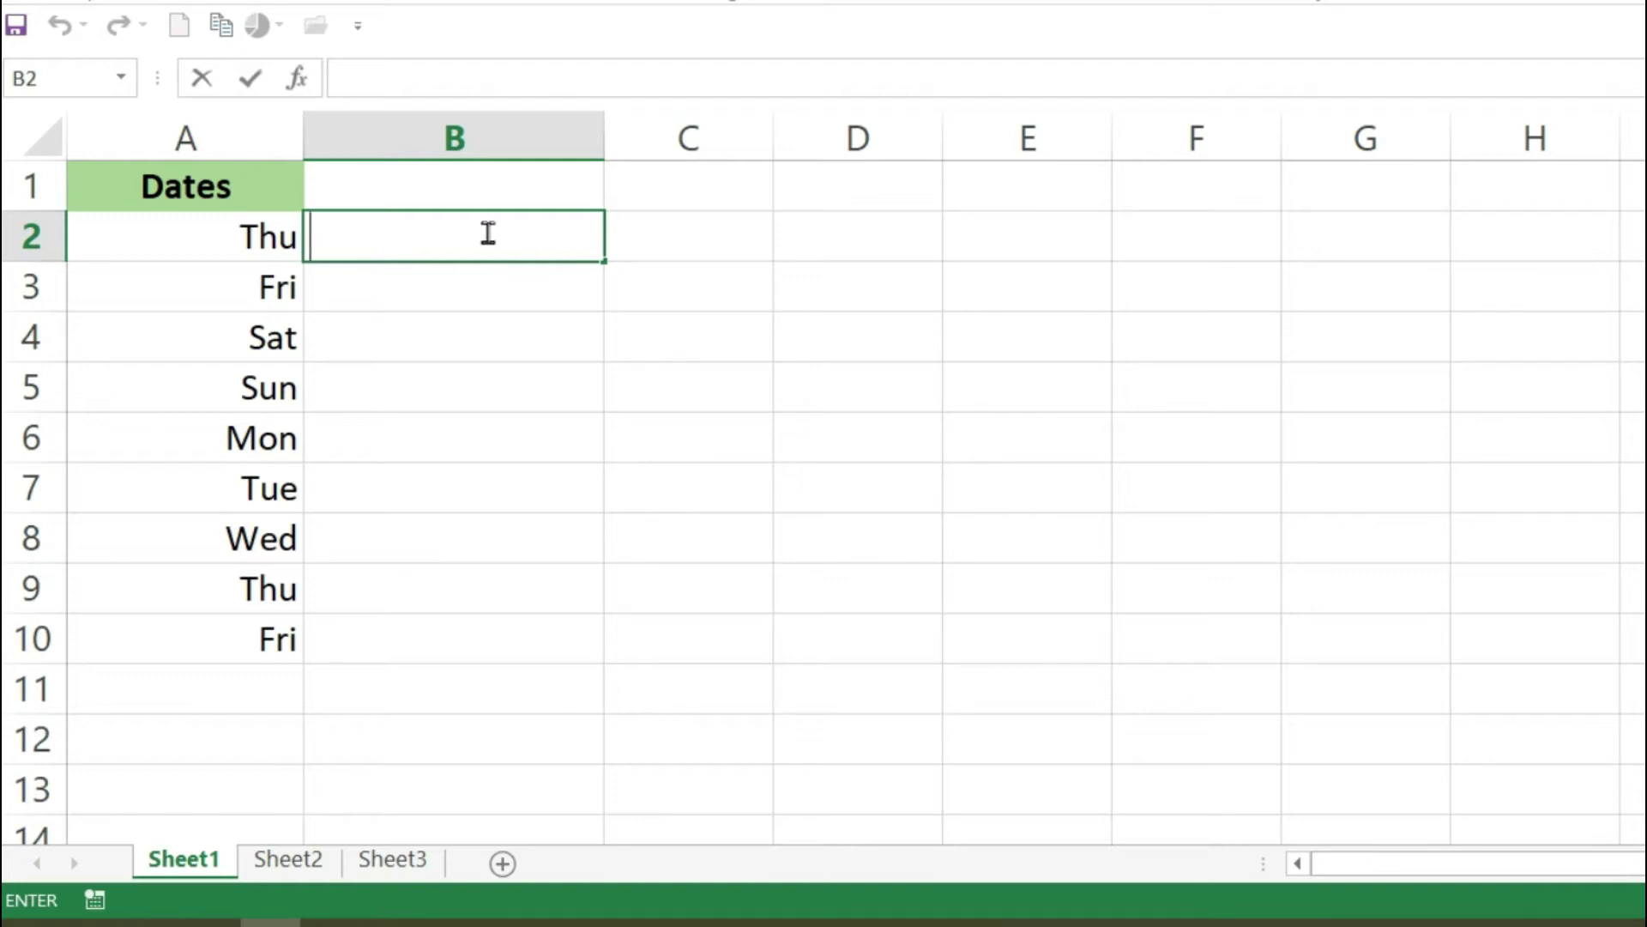
type("=")
left_click(250, 246)
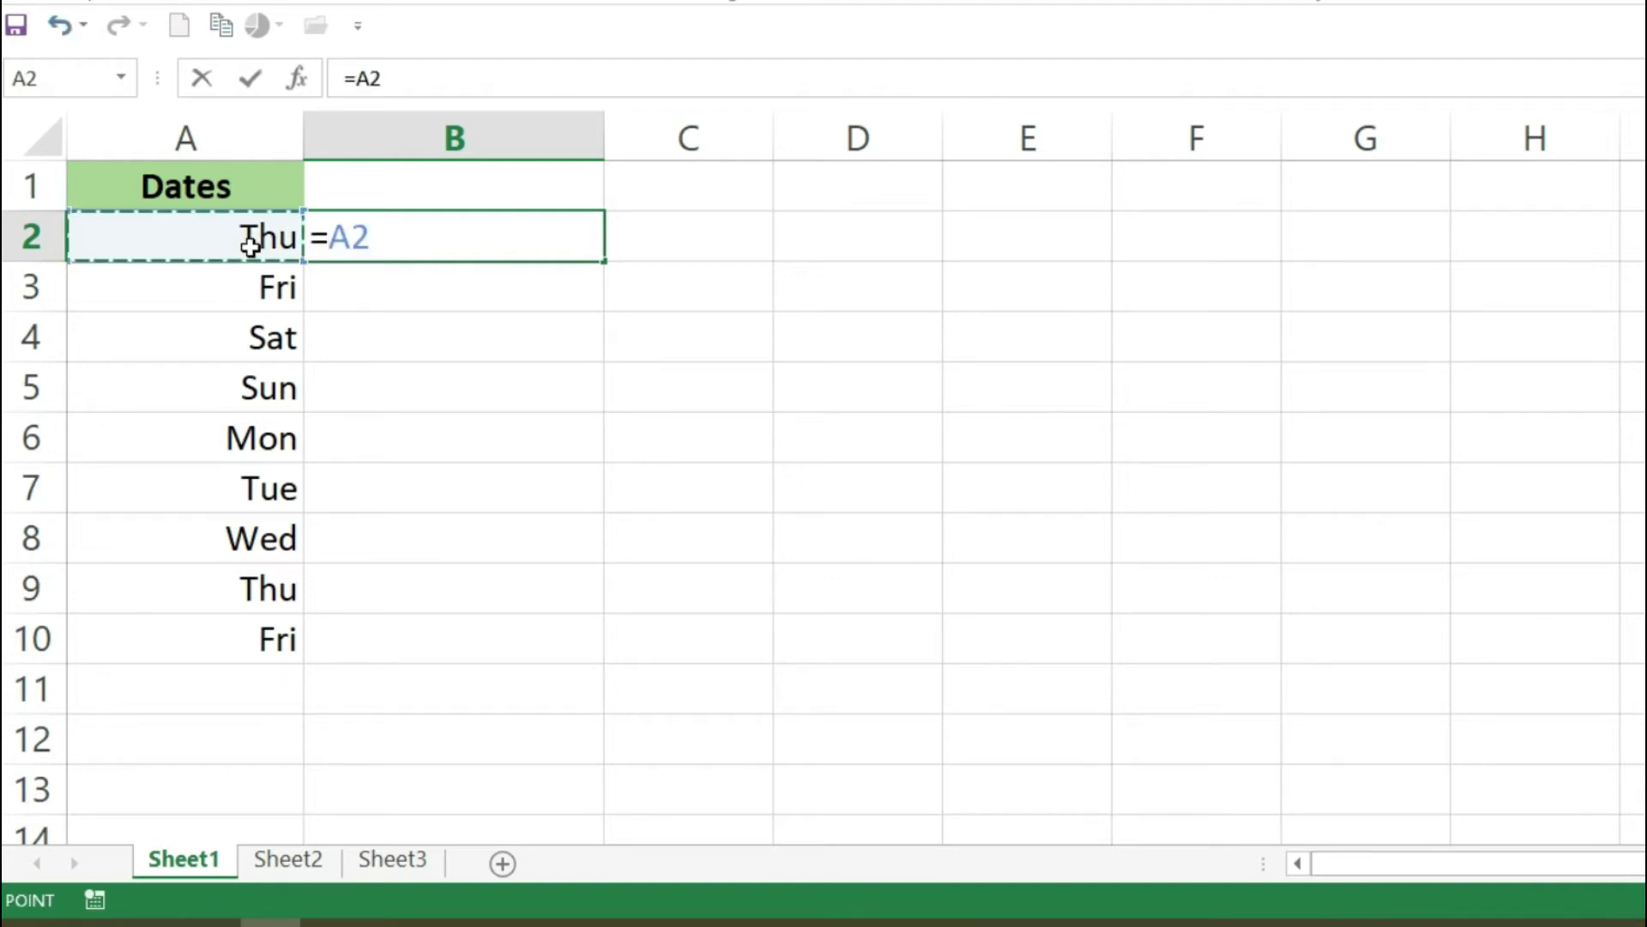
type("+")
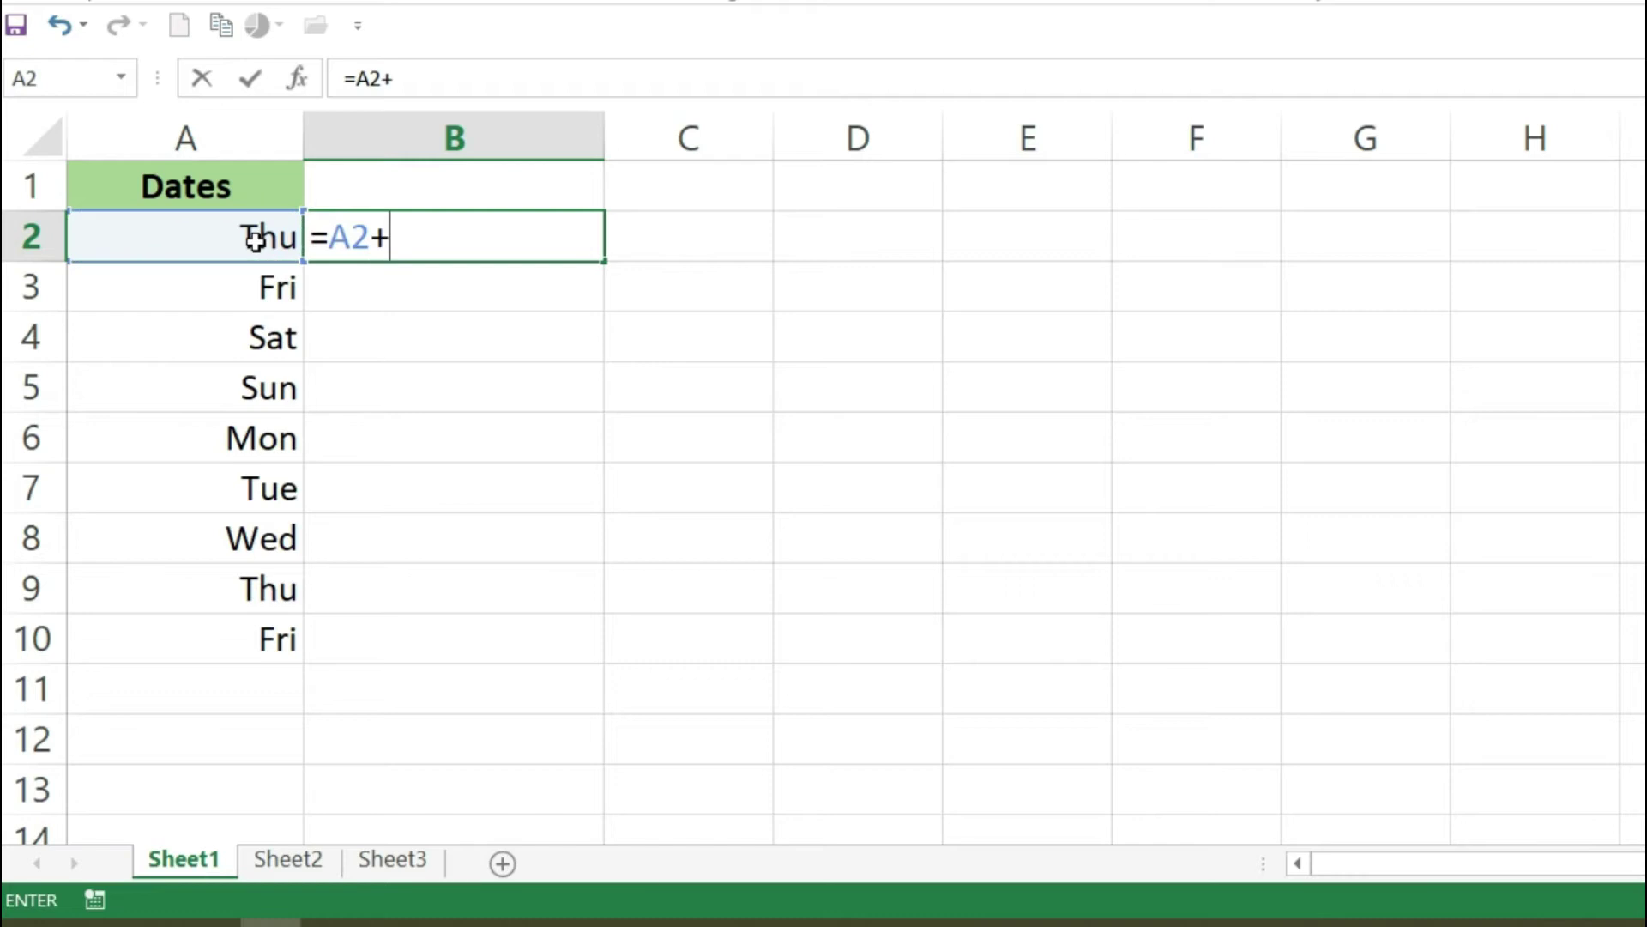
type("10")
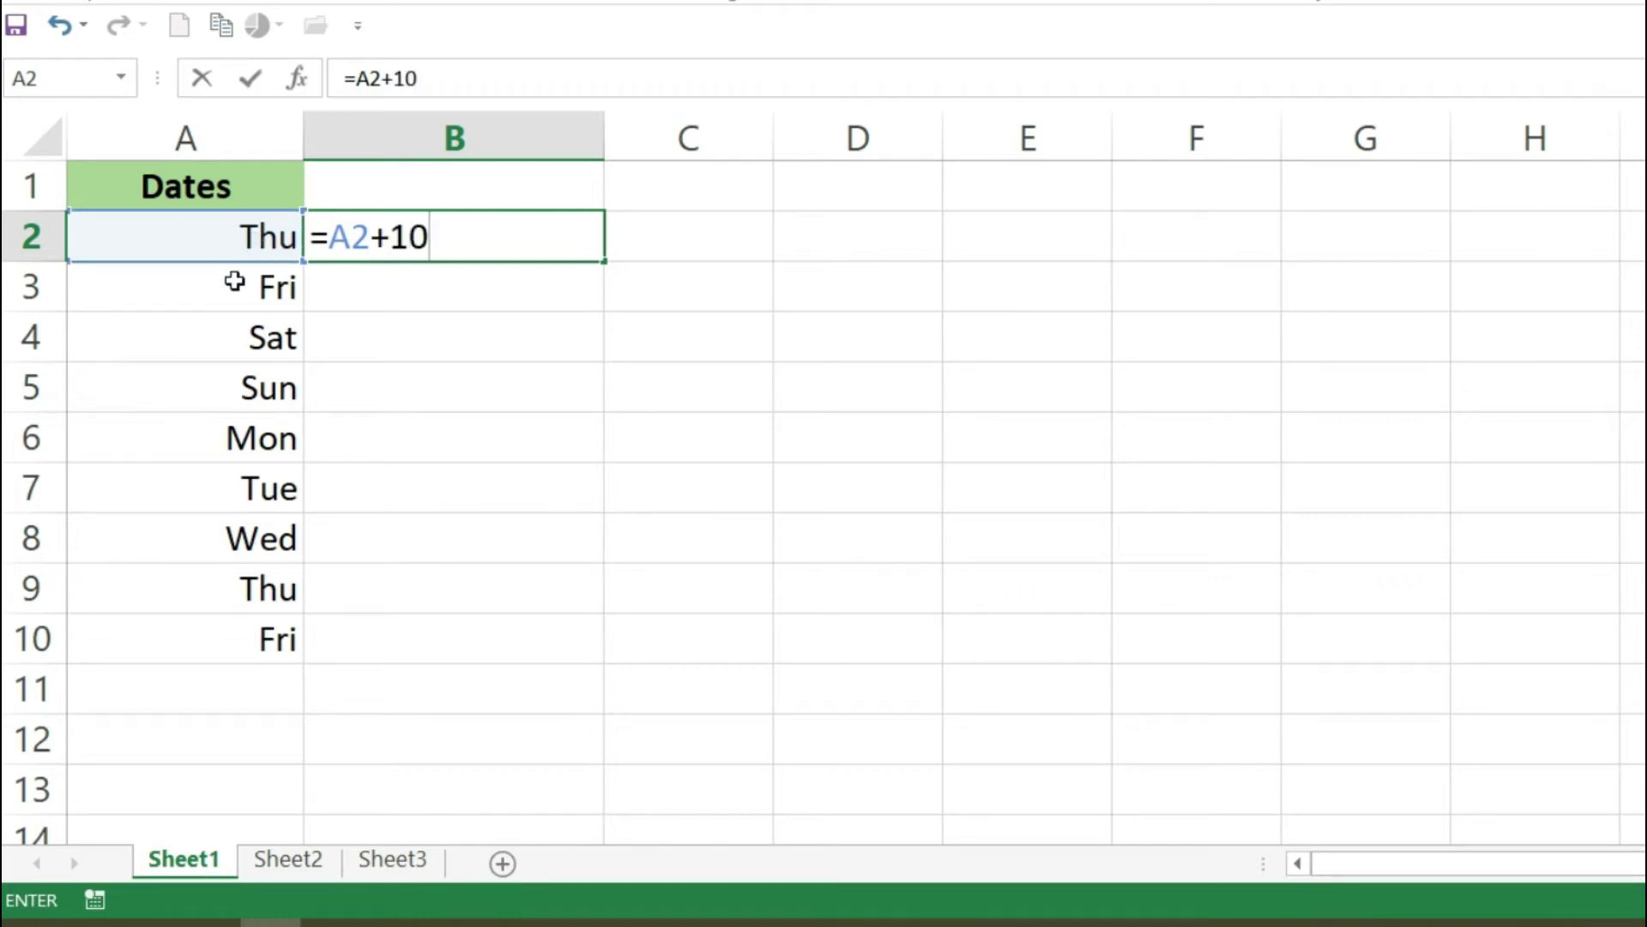
key("Return")
left_click(429, 245)
left_click_drag(605, 261, 606, 642)
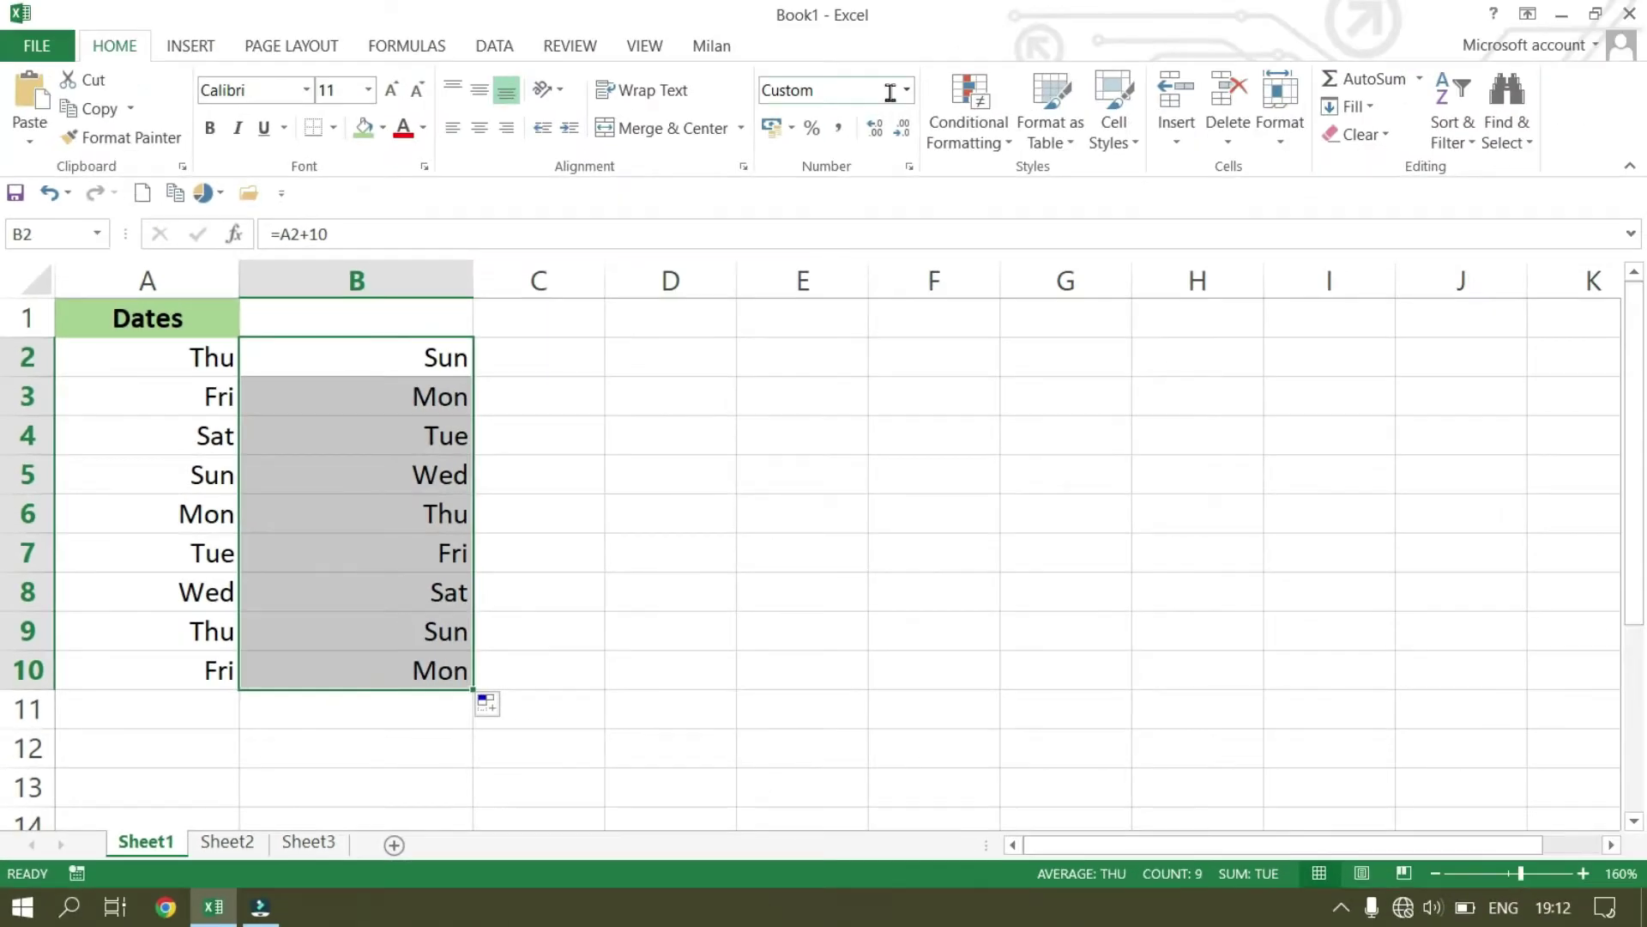
Step: Apply the Date number format to column B, showing 20-11-2022 to 28-11-2022
left_click(909, 167)
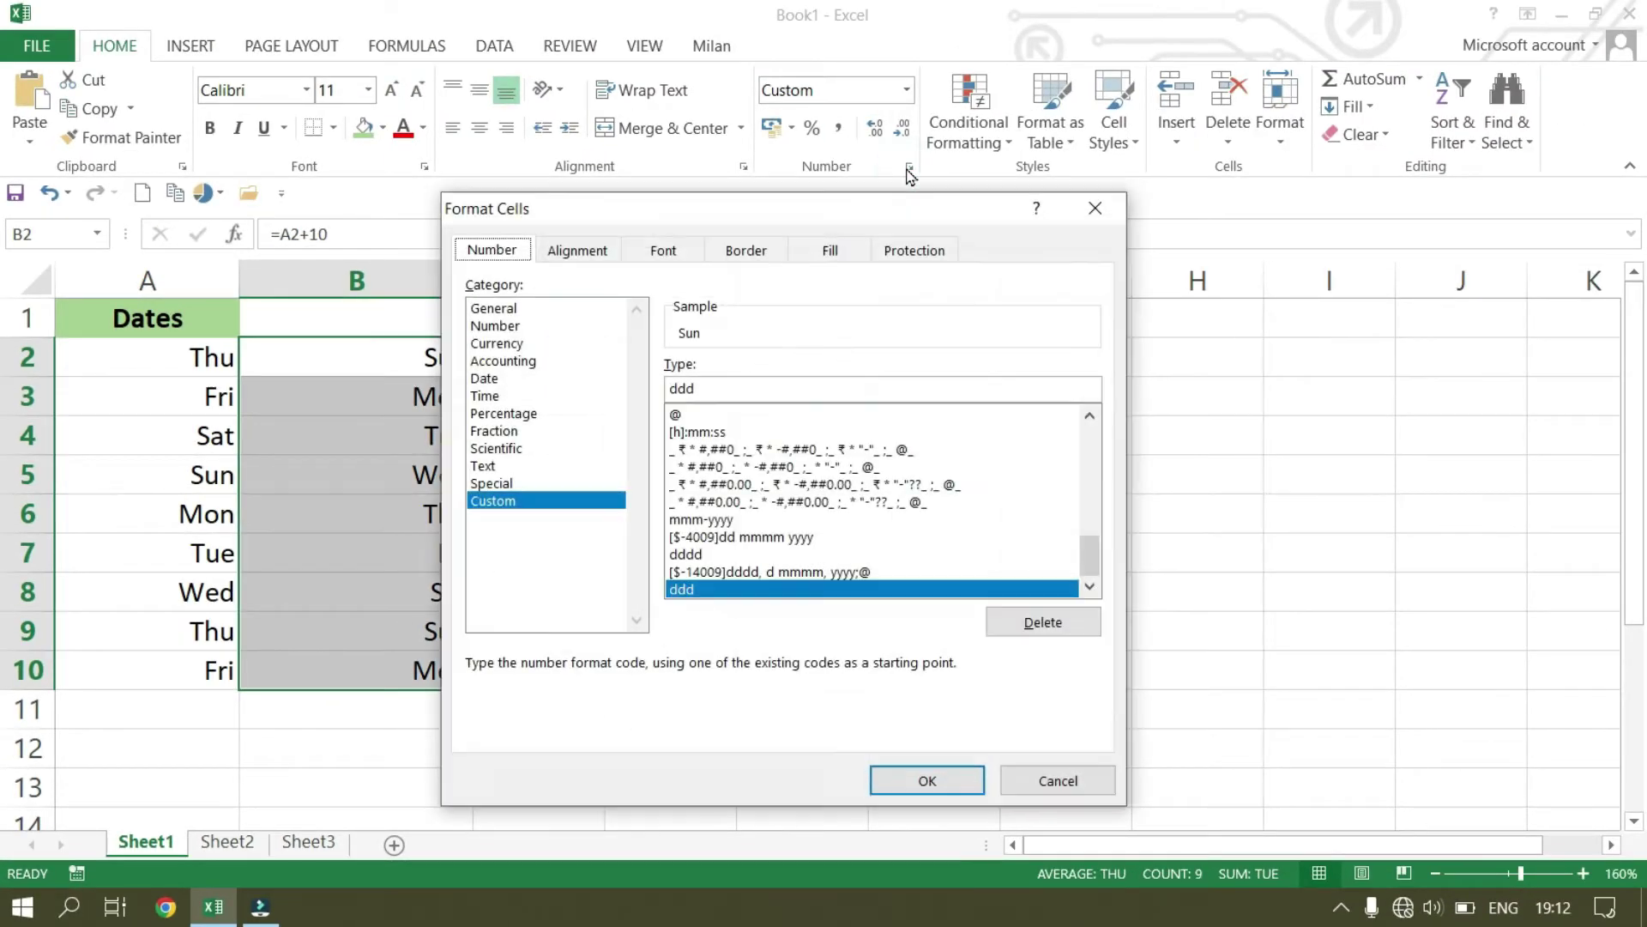
left_click(484, 383)
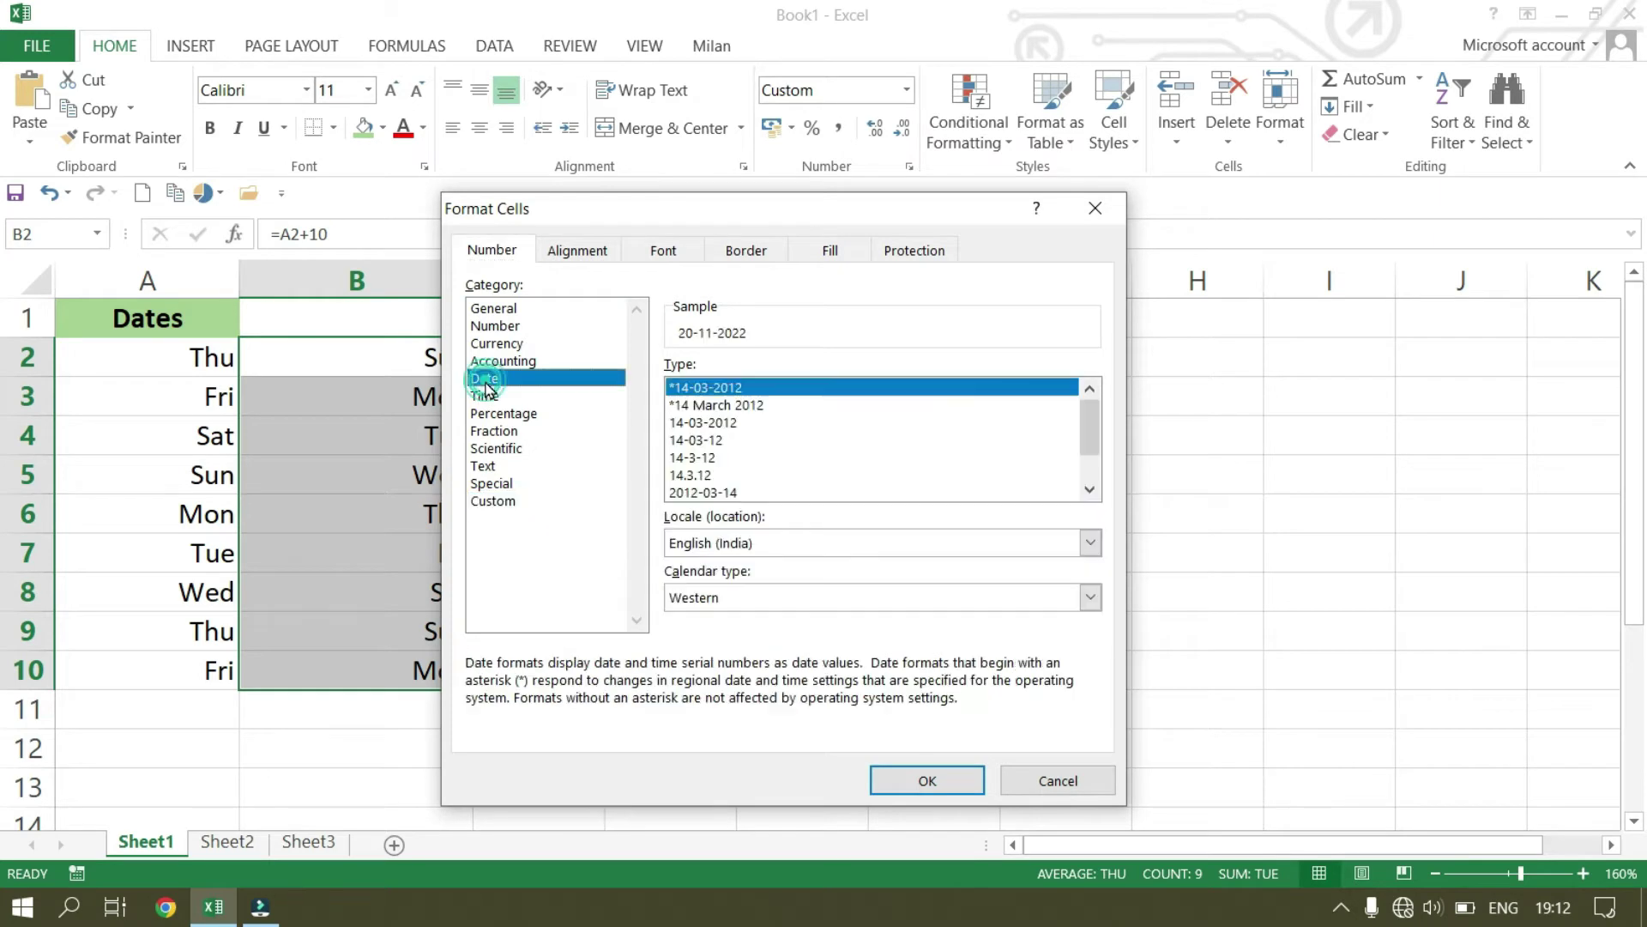
left_click(922, 788)
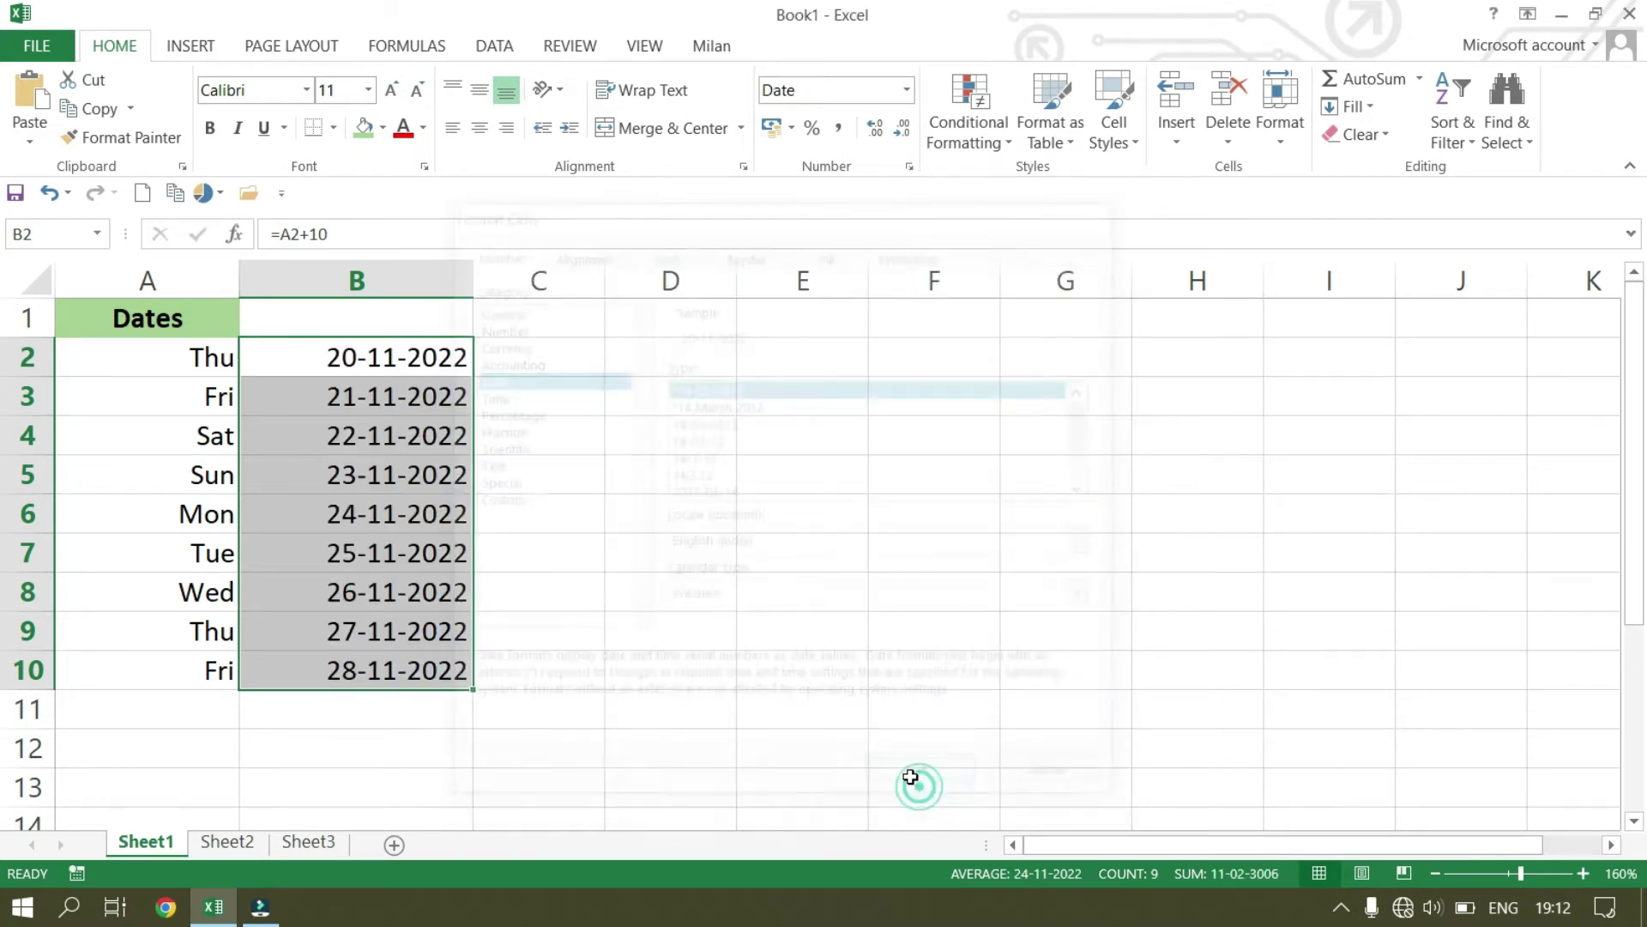
left_click(642, 496)
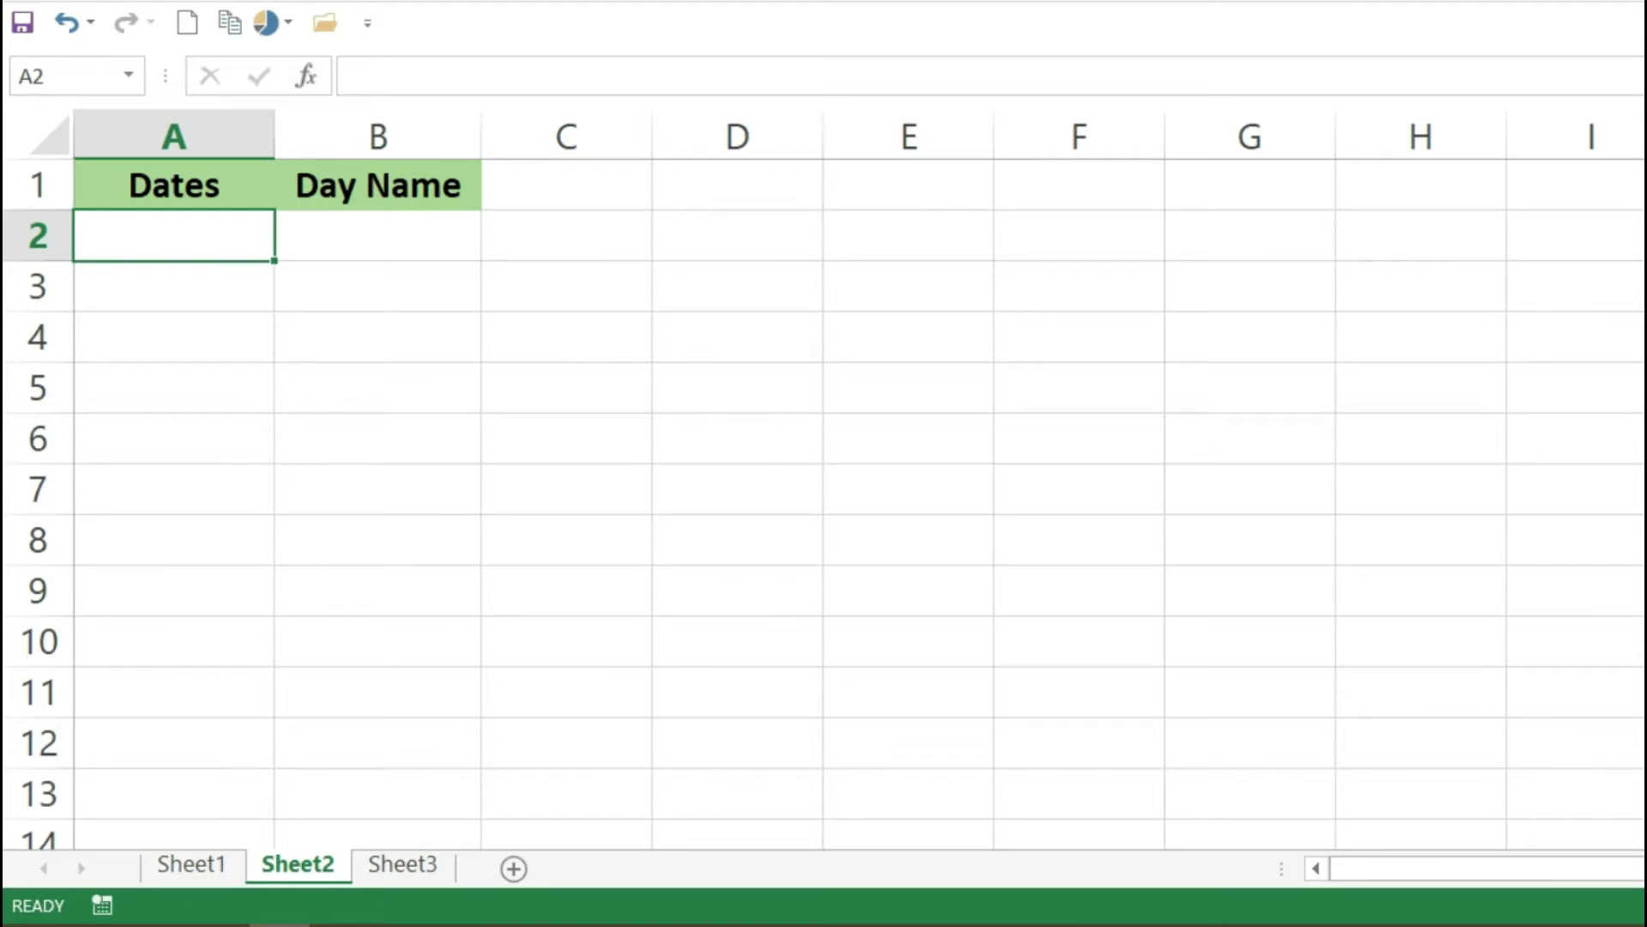
Step: Enter 10-11-2022 in A2 and fill dates down to 18-11-2022 in A10
type("10-11-2022")
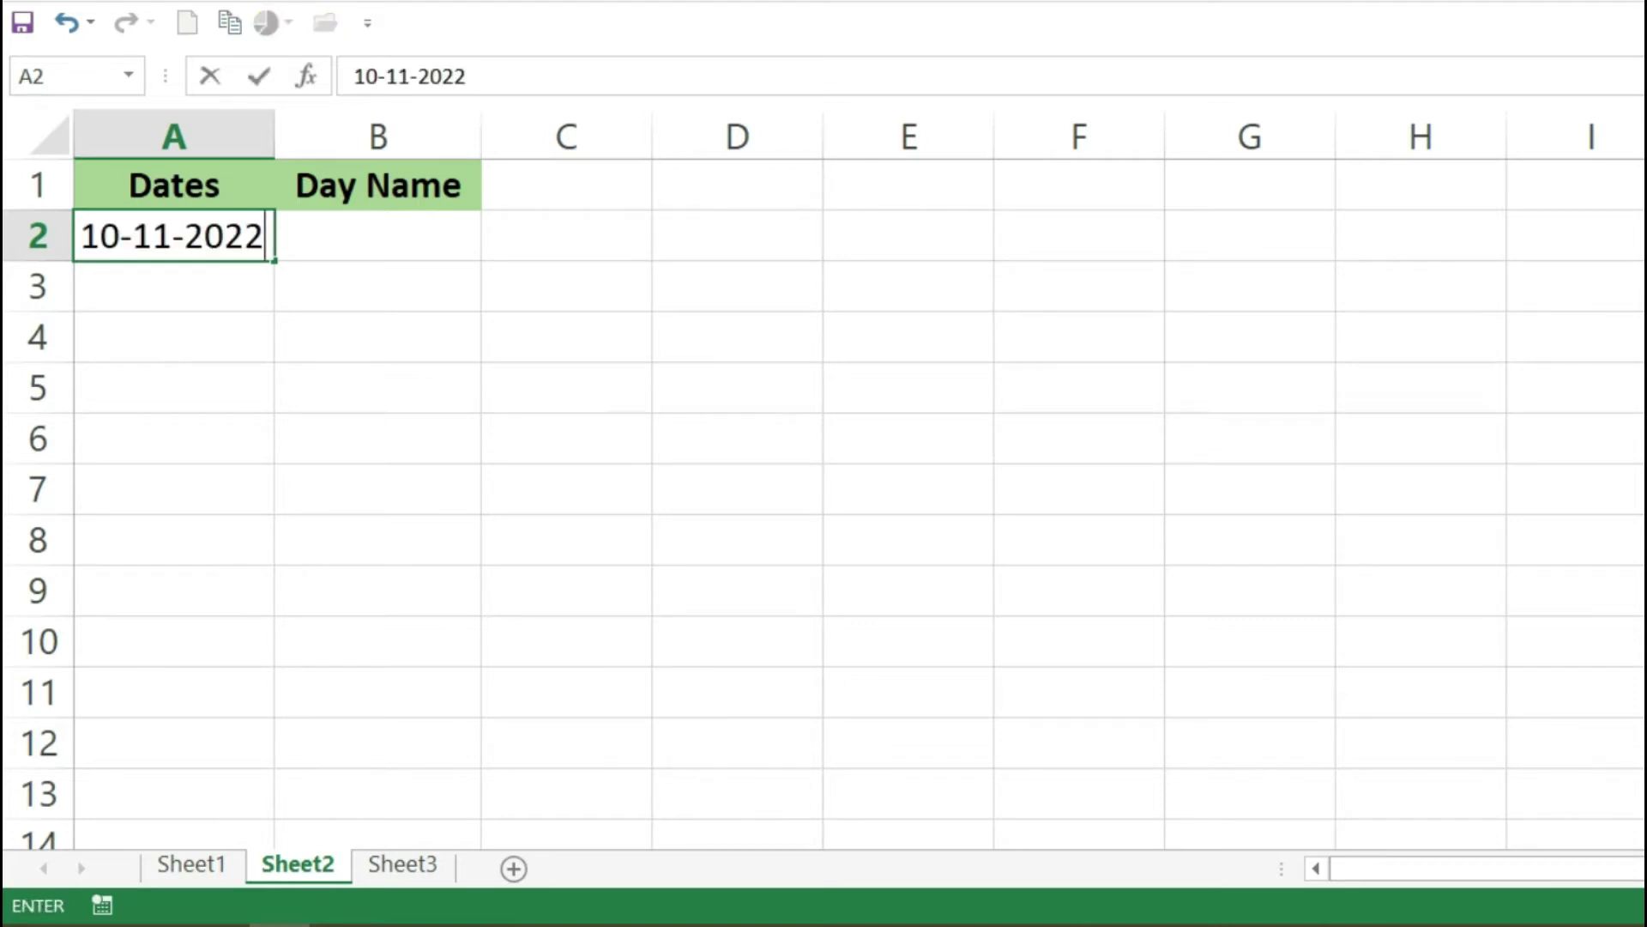
left_click(702, 544)
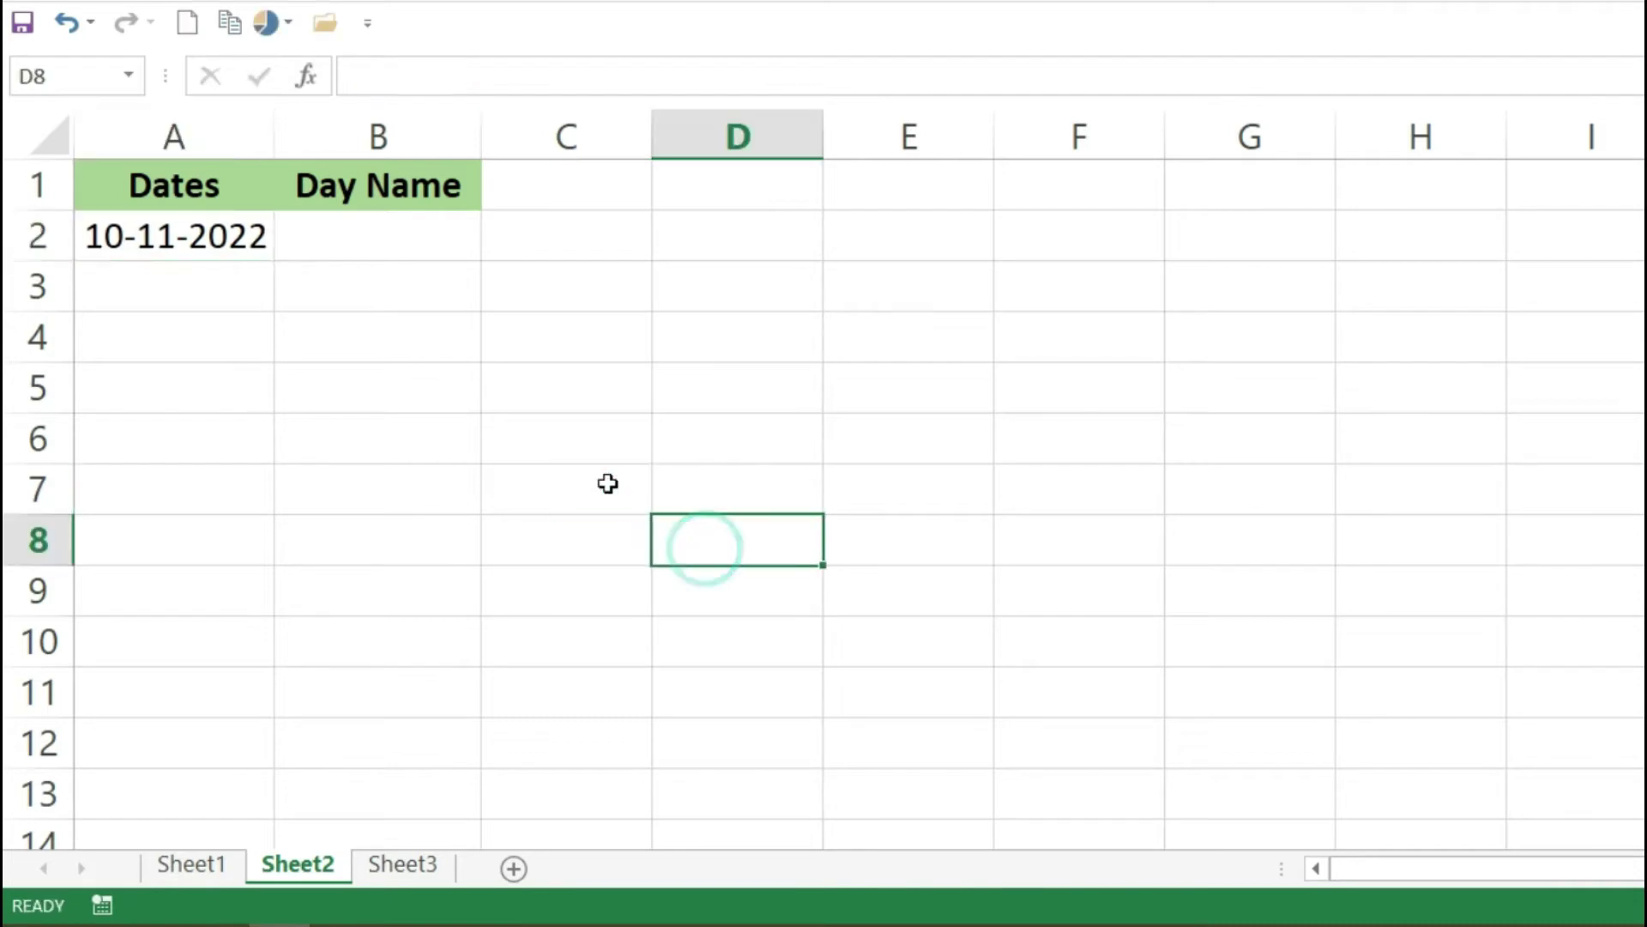
double_click(408, 239)
left_click(228, 237)
left_click_drag(274, 261, 240, 677)
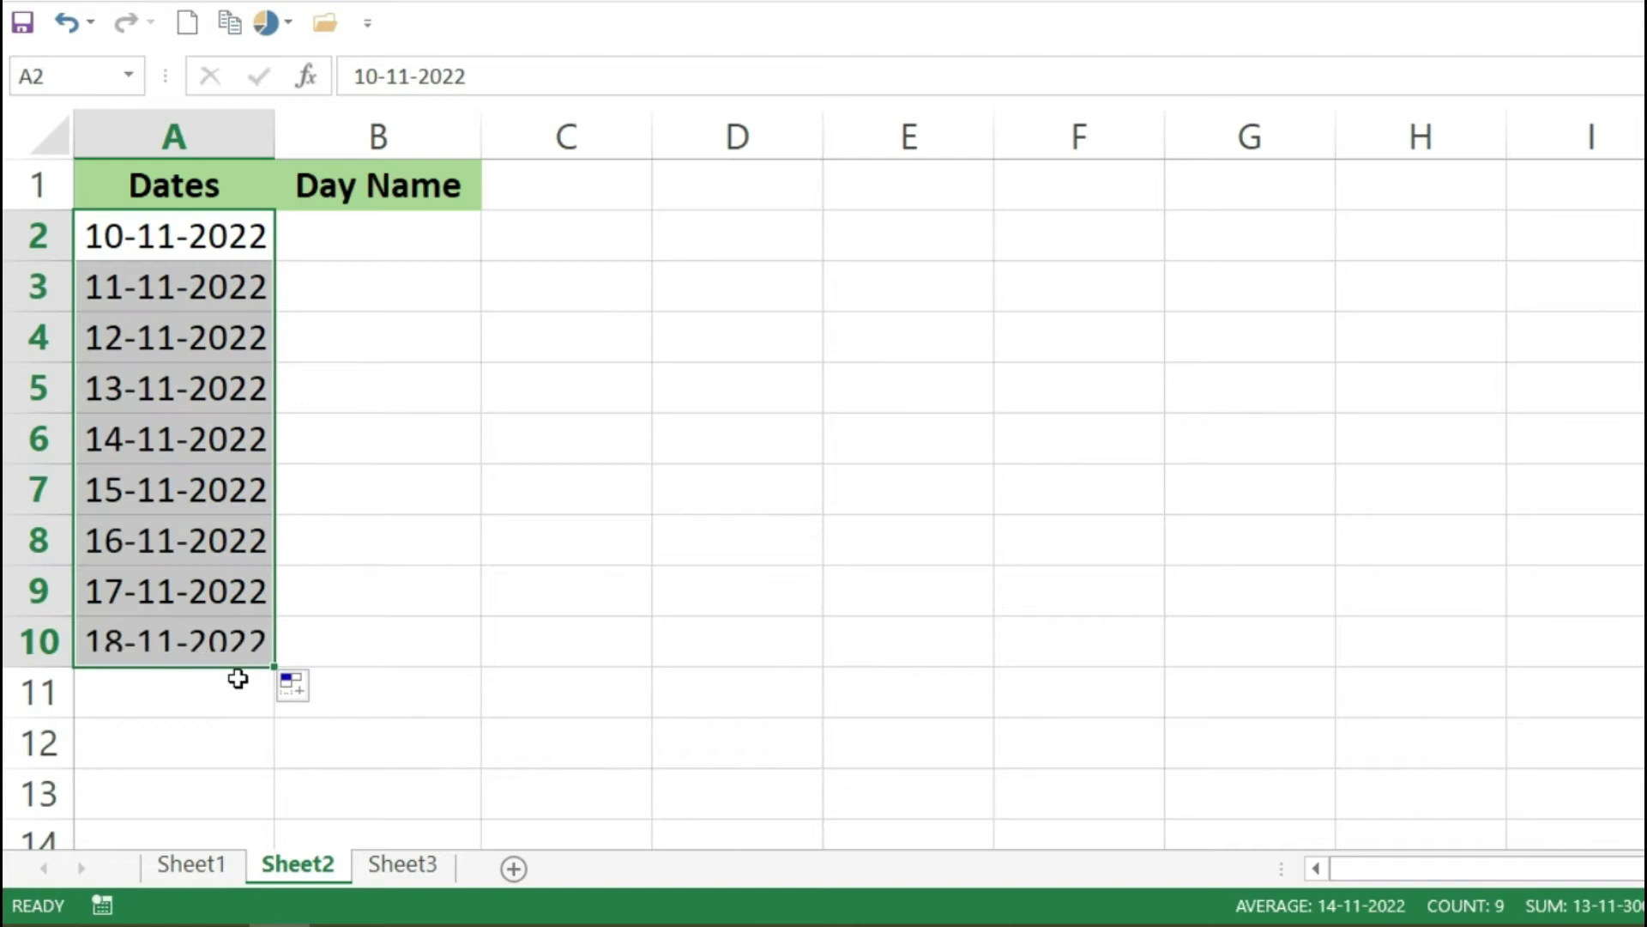
Step: Enter =TEXT(A2,"dddd") in B2 so it shows Thursday
double_click(386, 236)
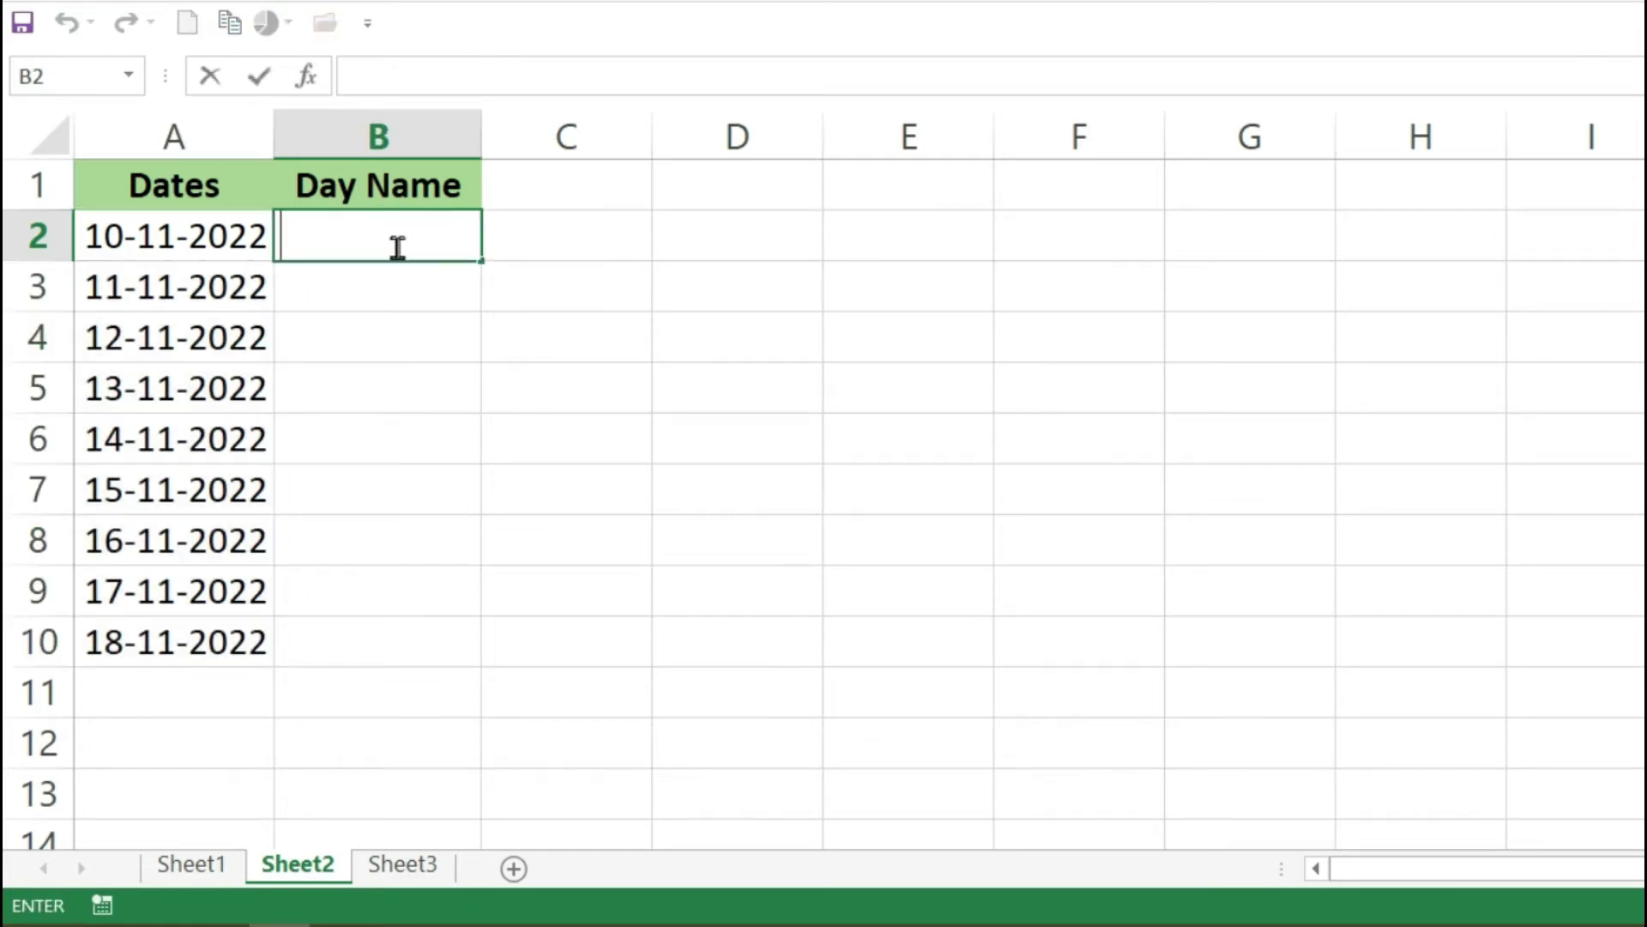
type("=")
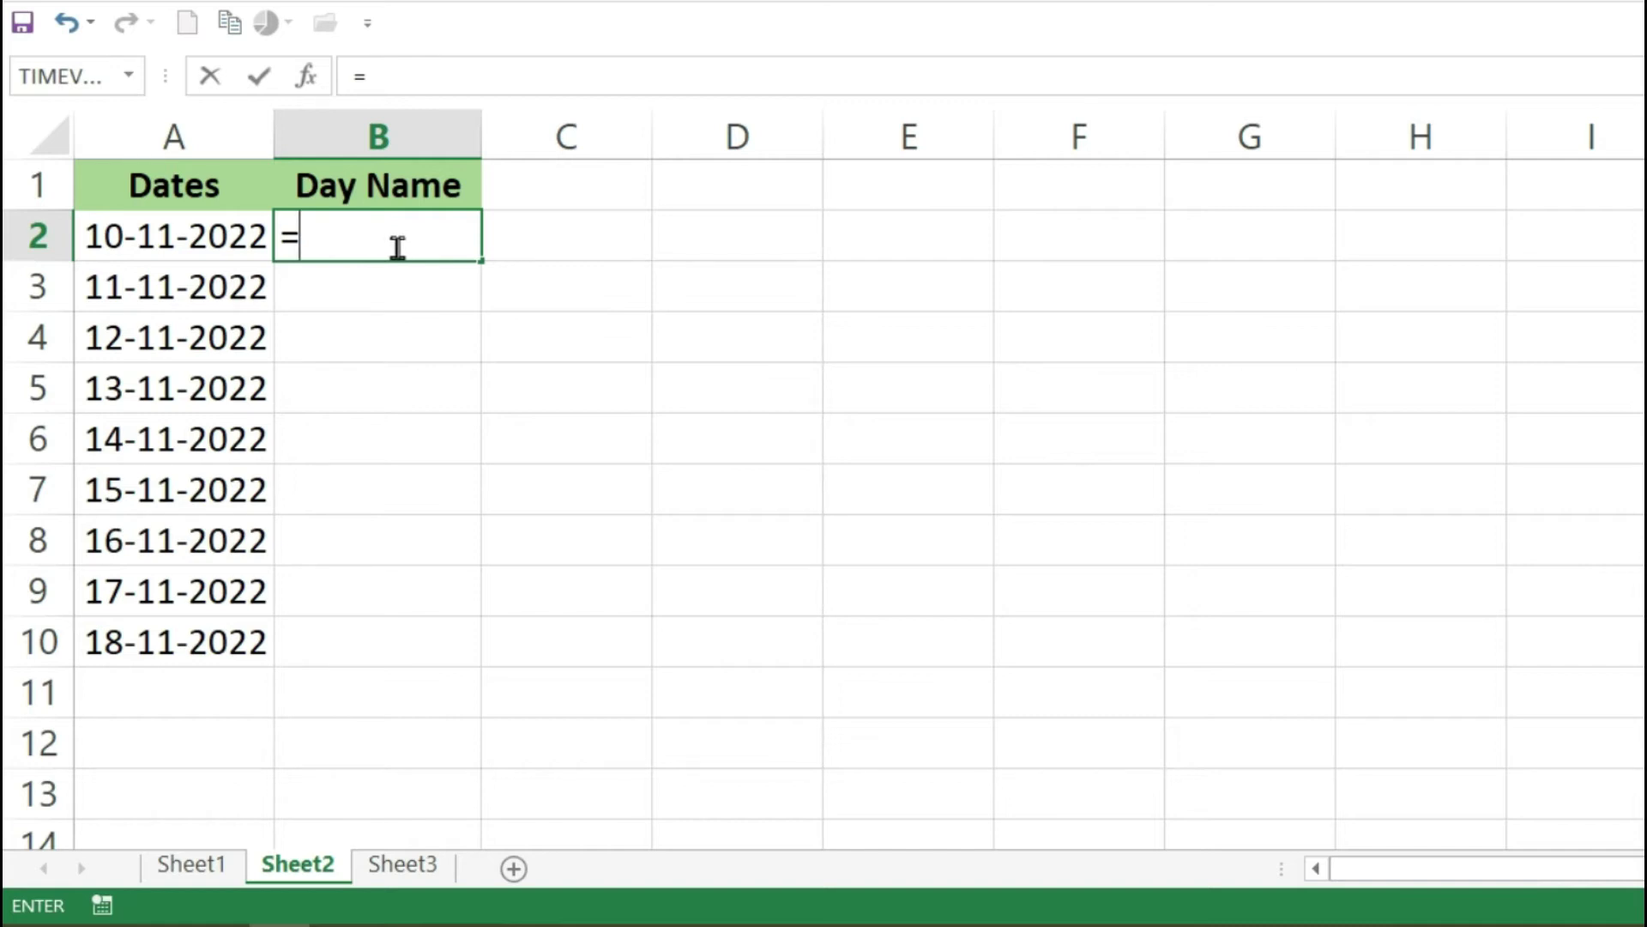
type("tex")
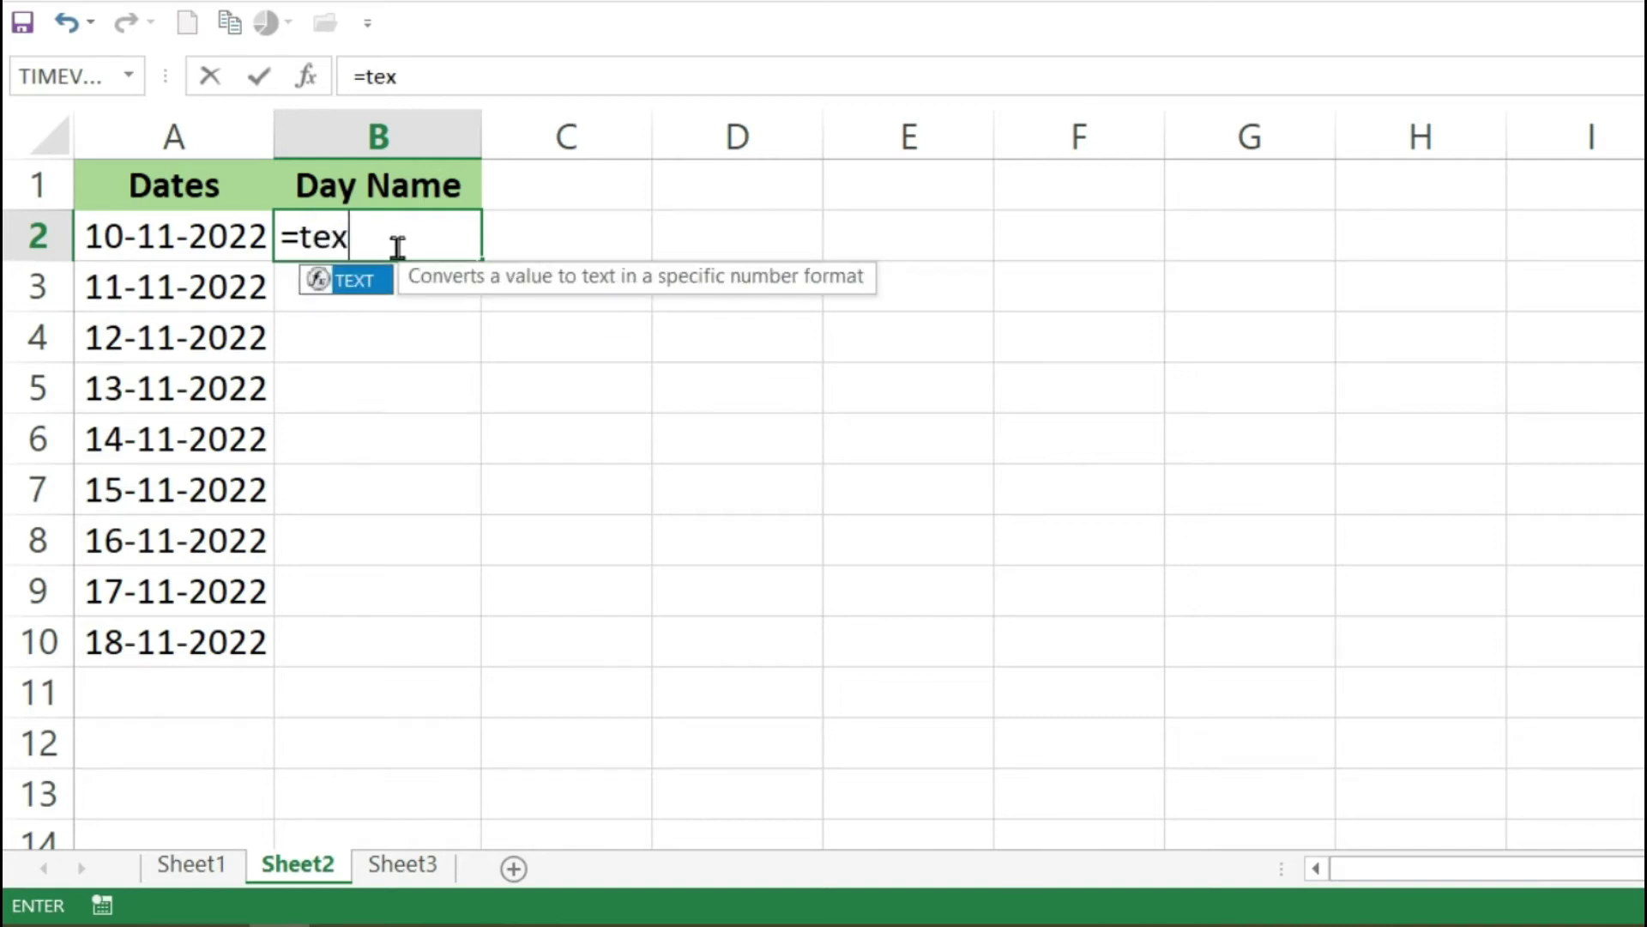
key("Tab")
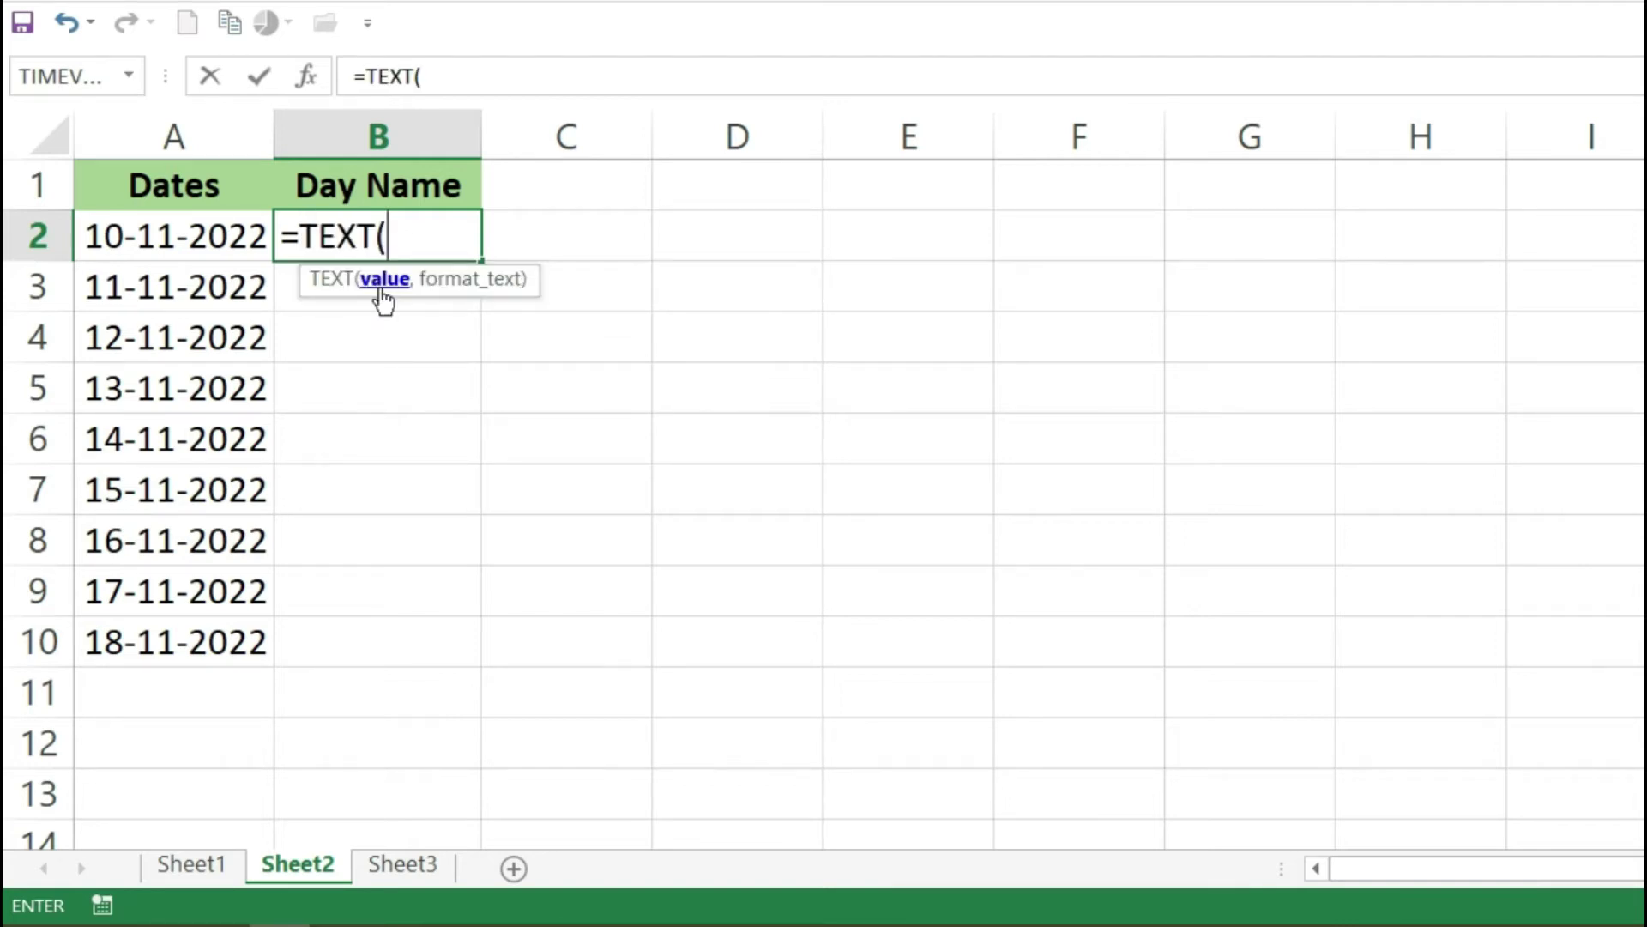
left_click(222, 234)
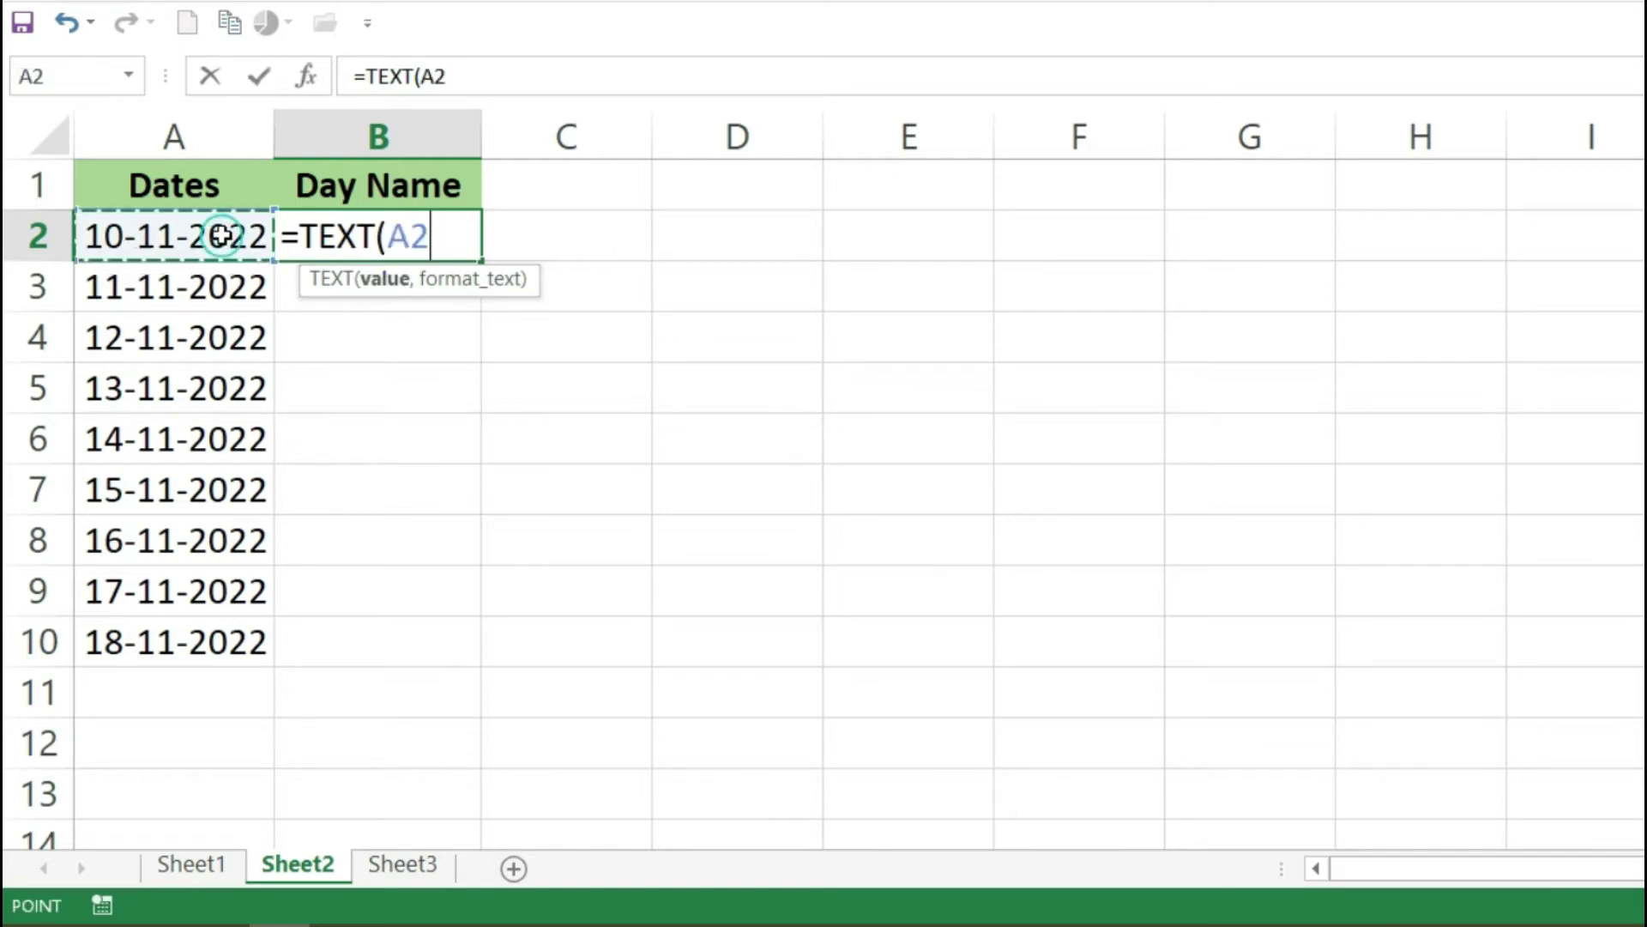
type(",")
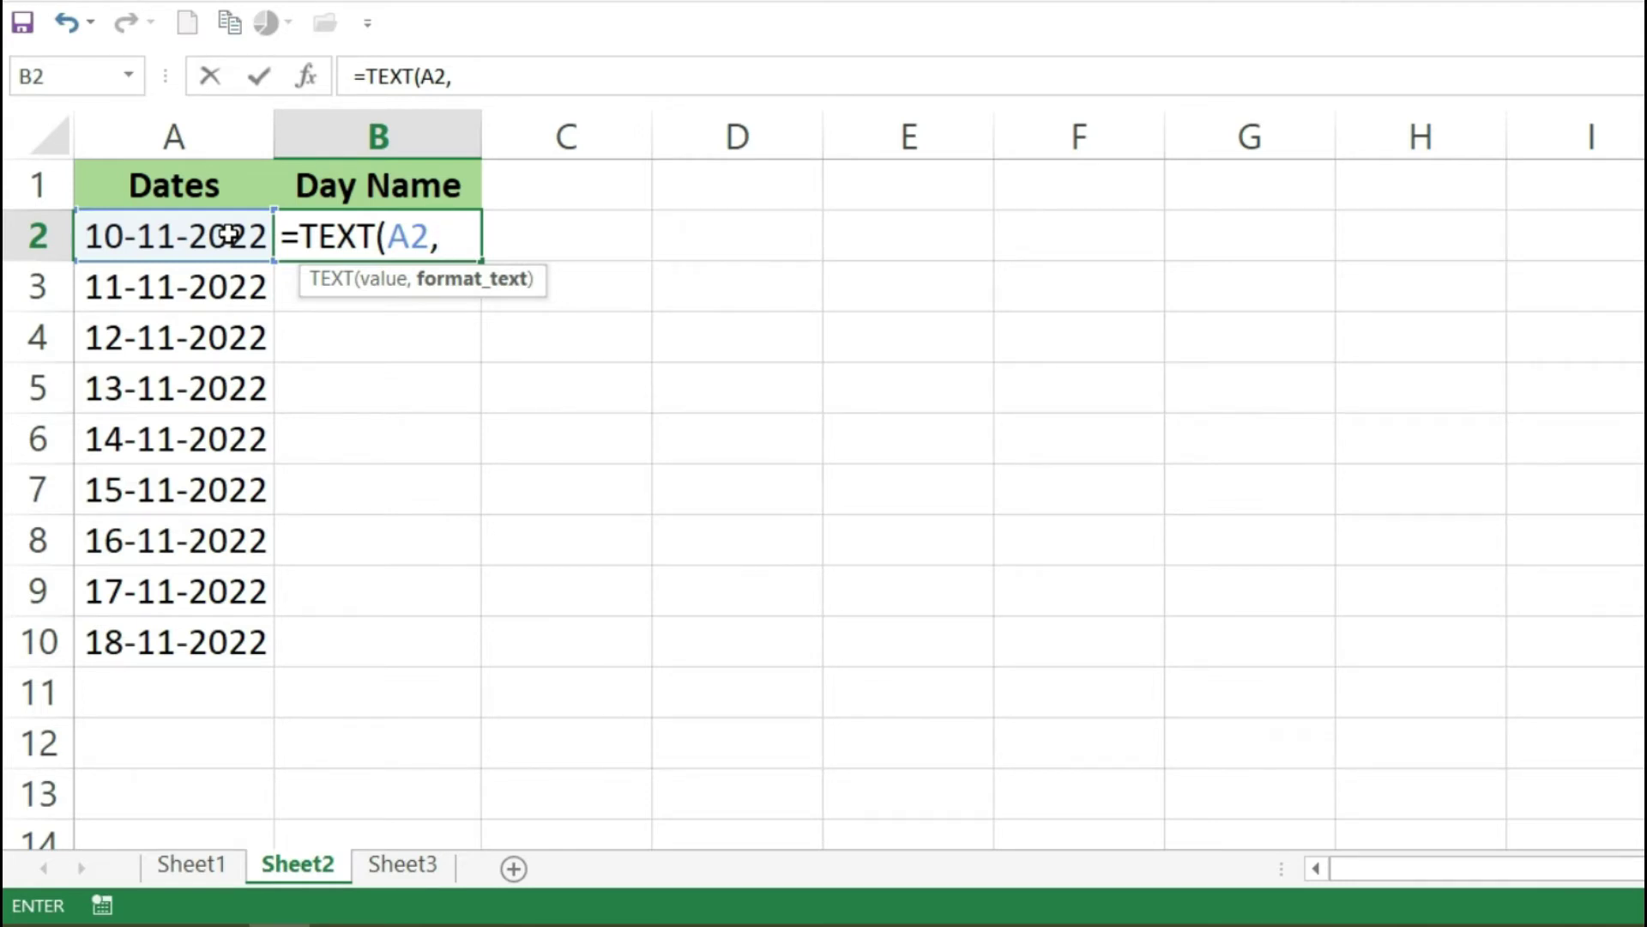
type("\"dddd")
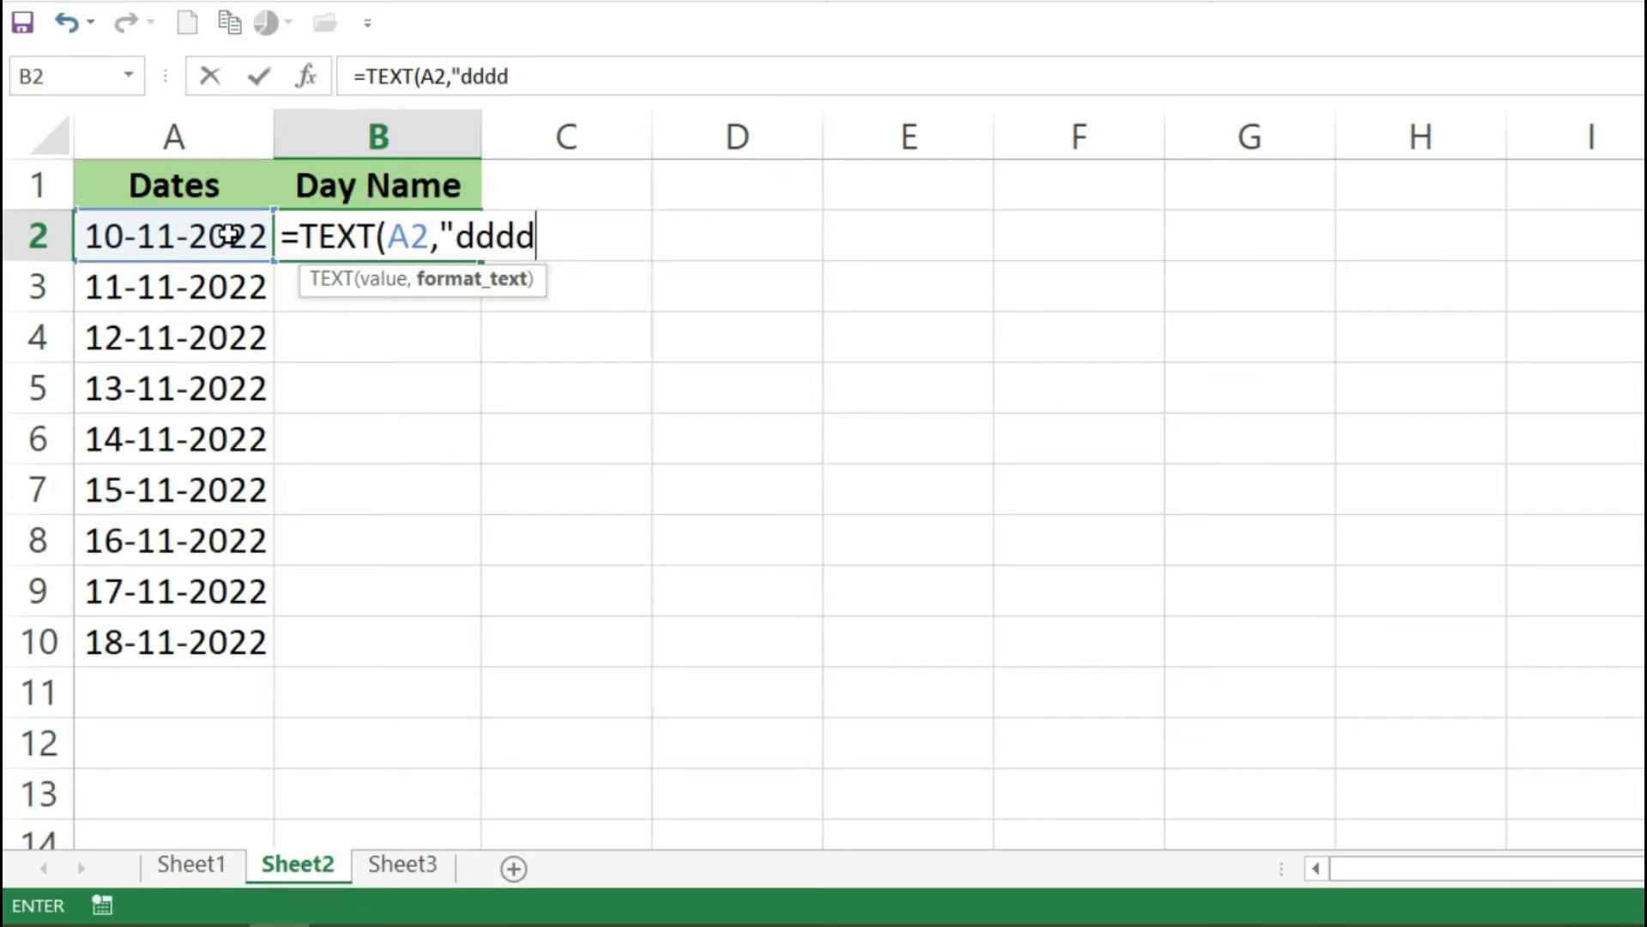
type("\")")
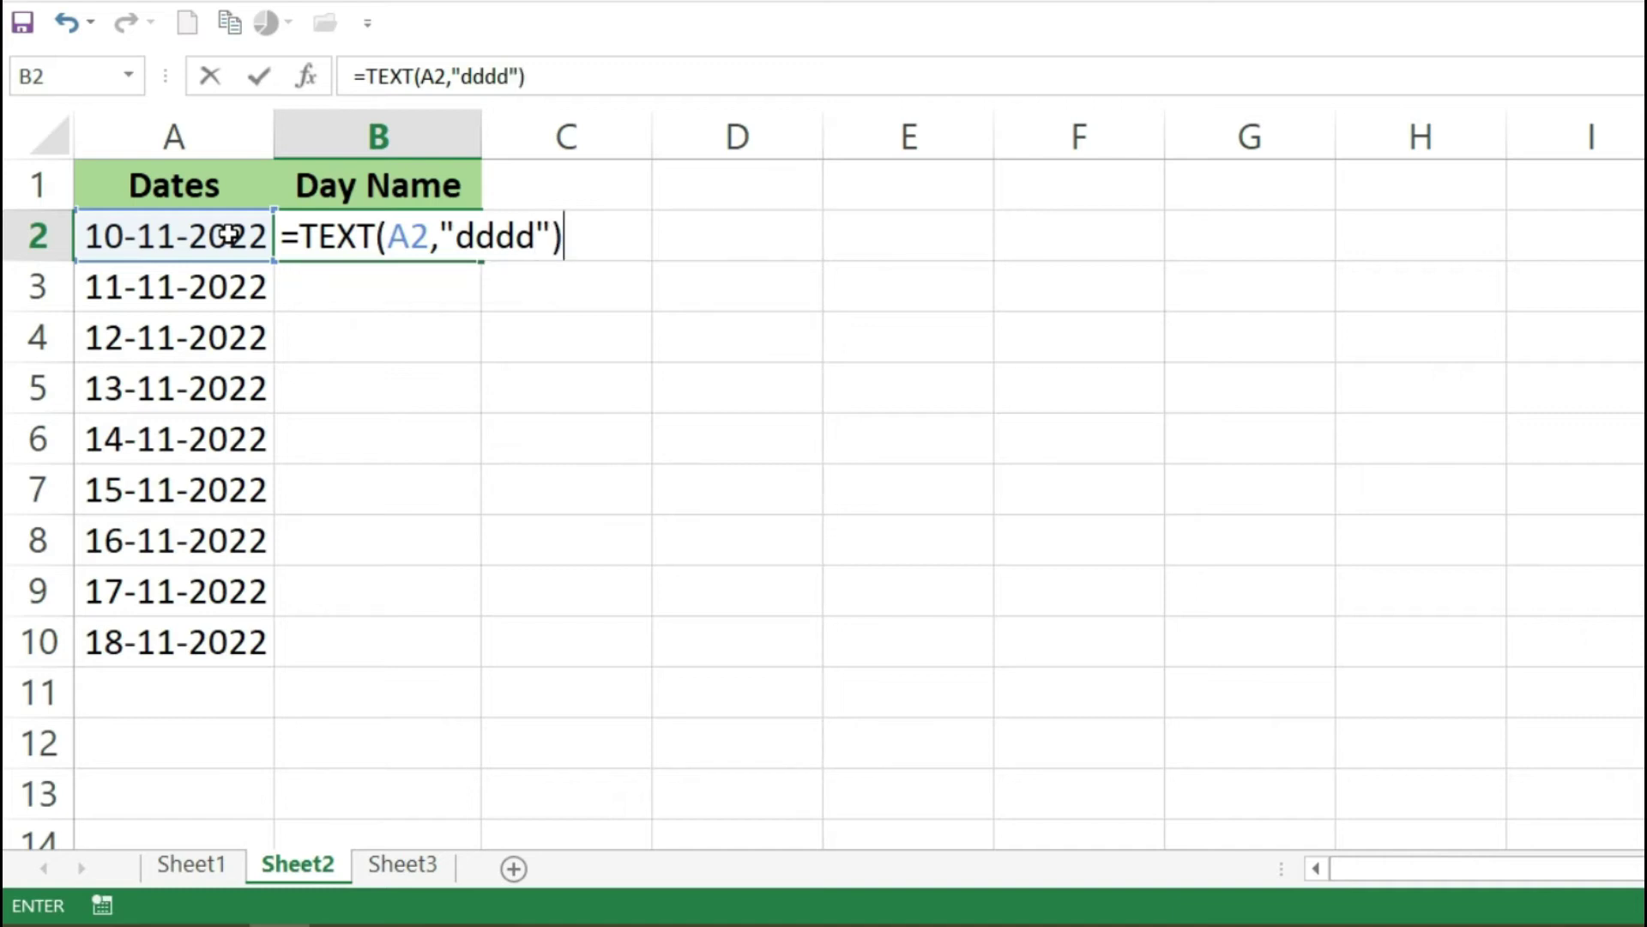
key("Return")
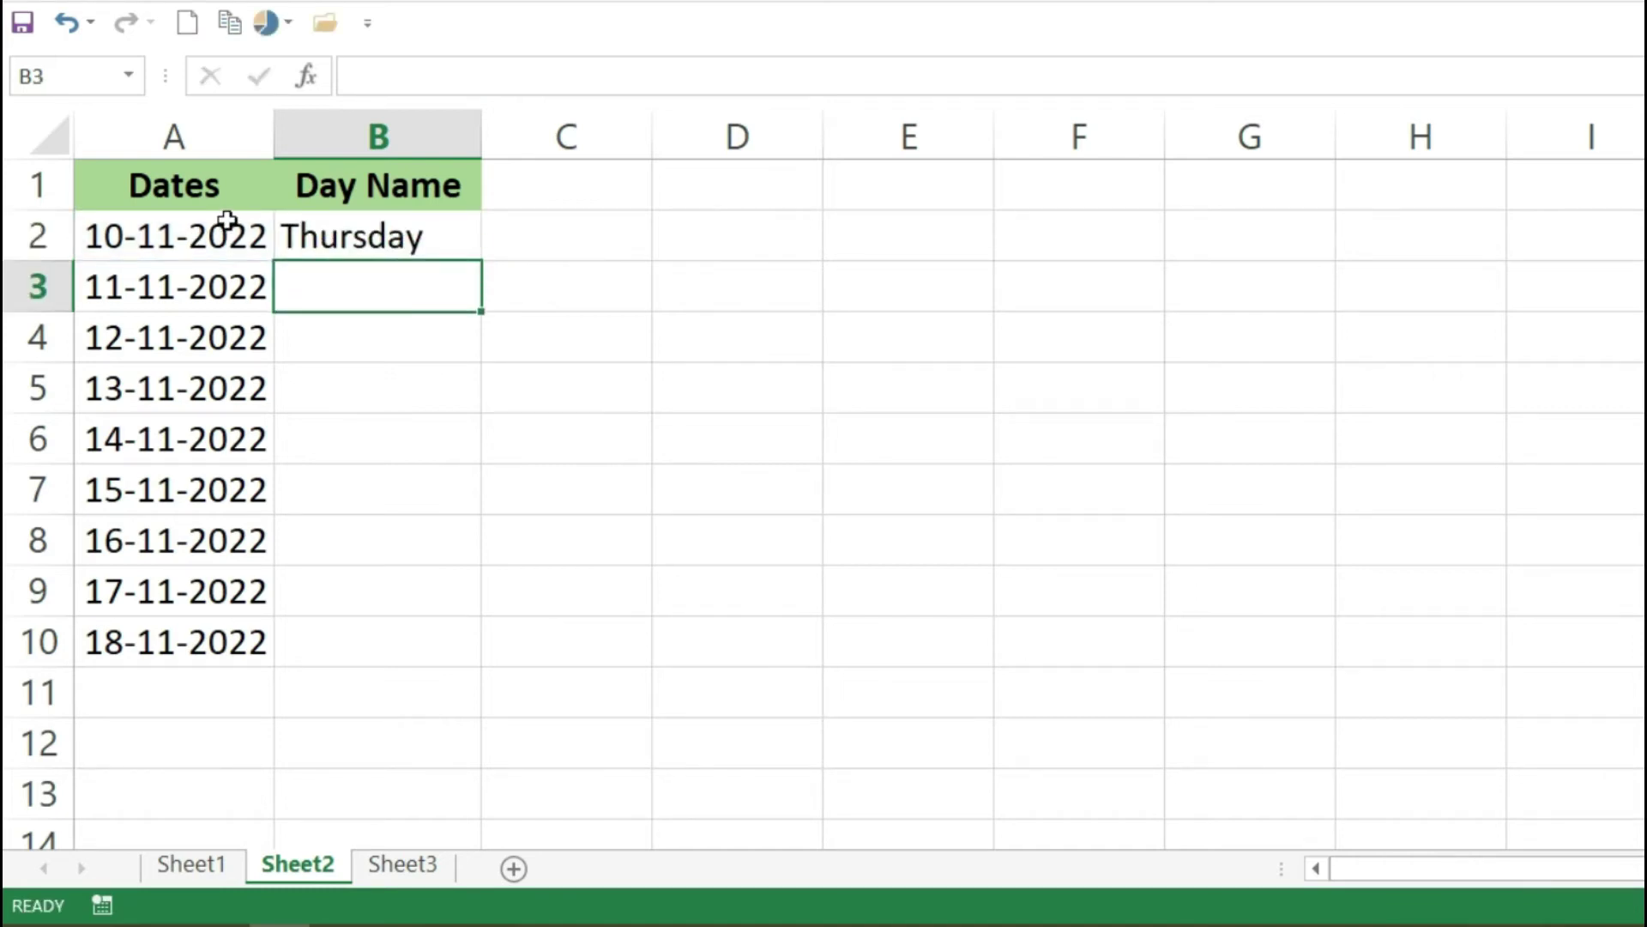
Step: Copy the day-name formula down to B10, giving Thursday through Friday
left_click(395, 240)
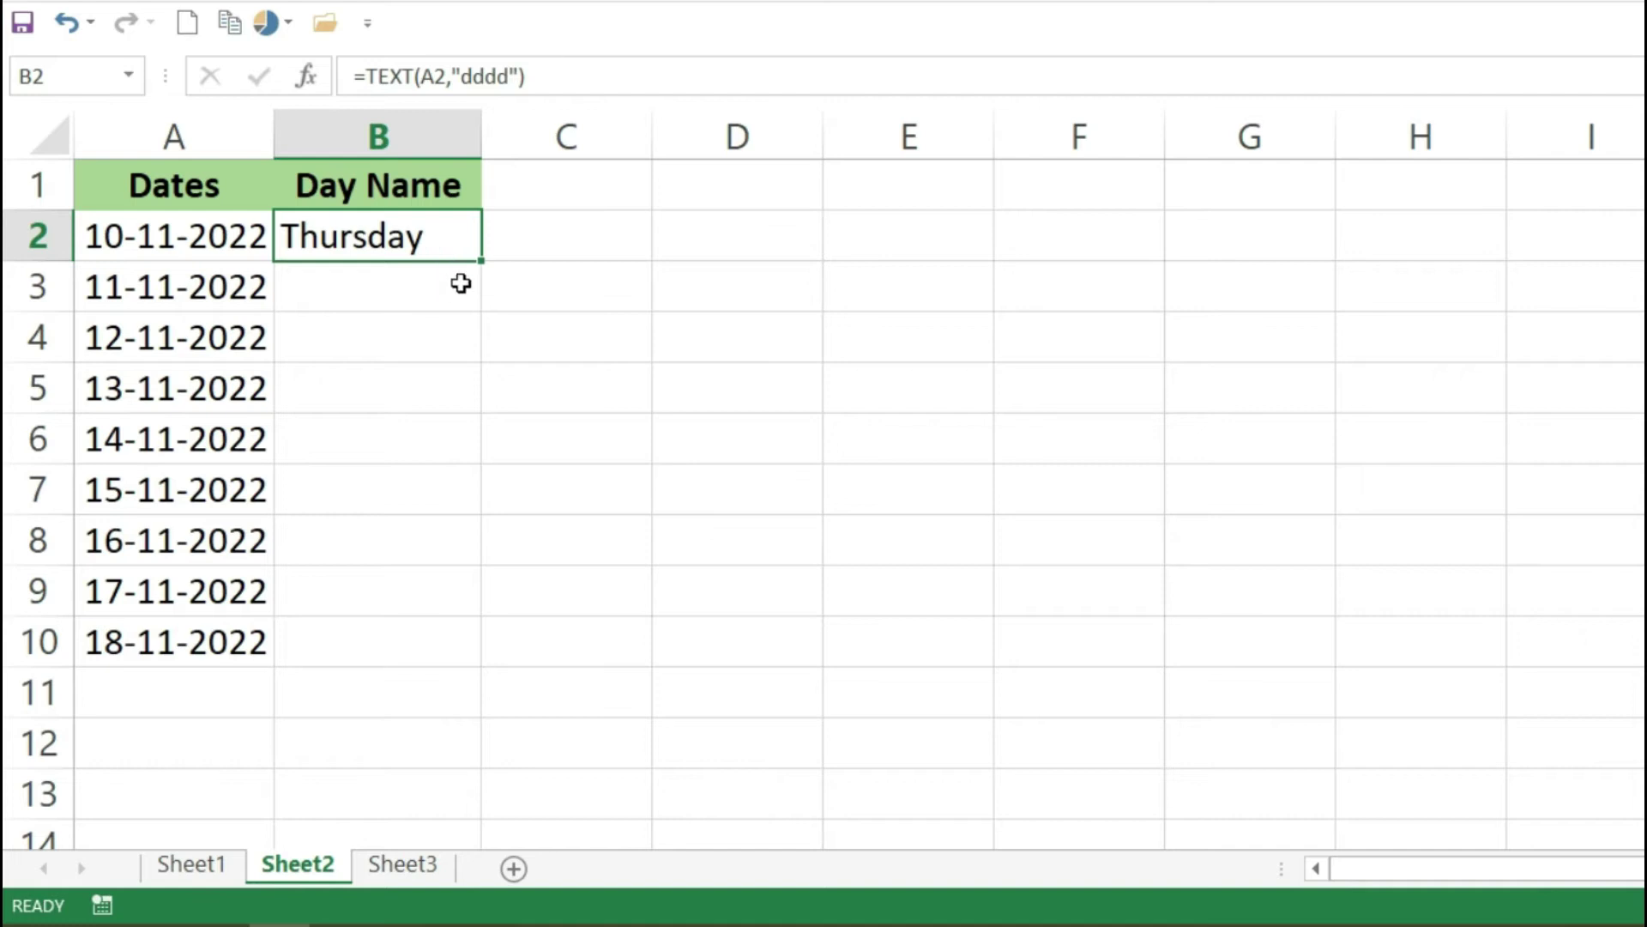
left_click_drag(480, 263, 503, 668)
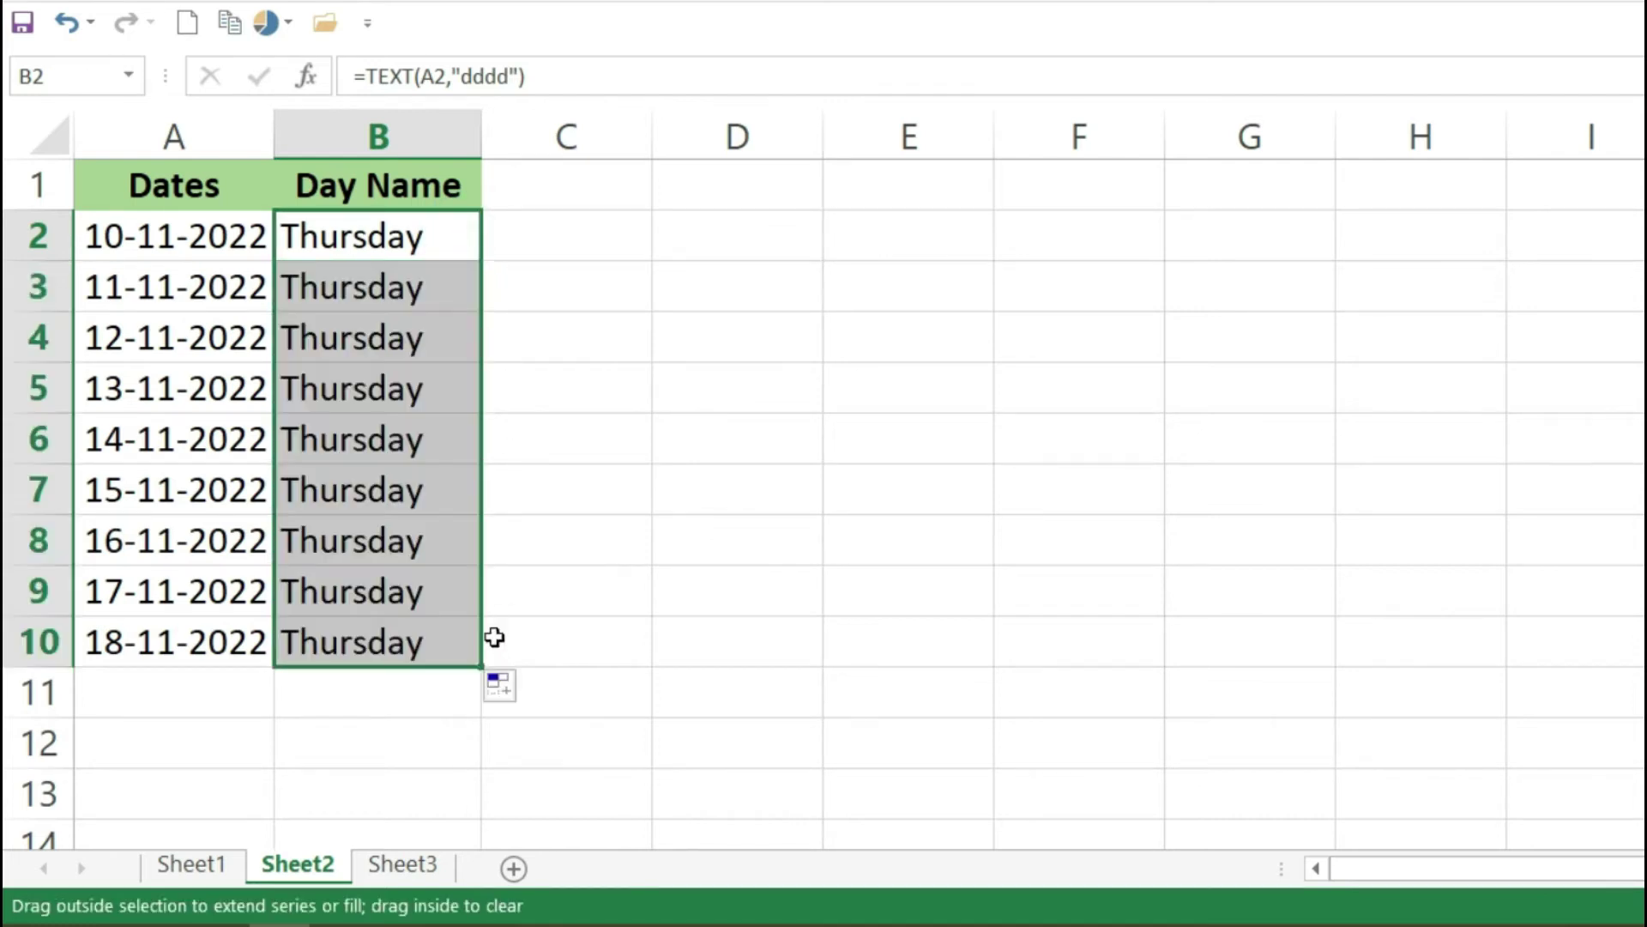
left_click(750, 428)
key("ctrl+z")
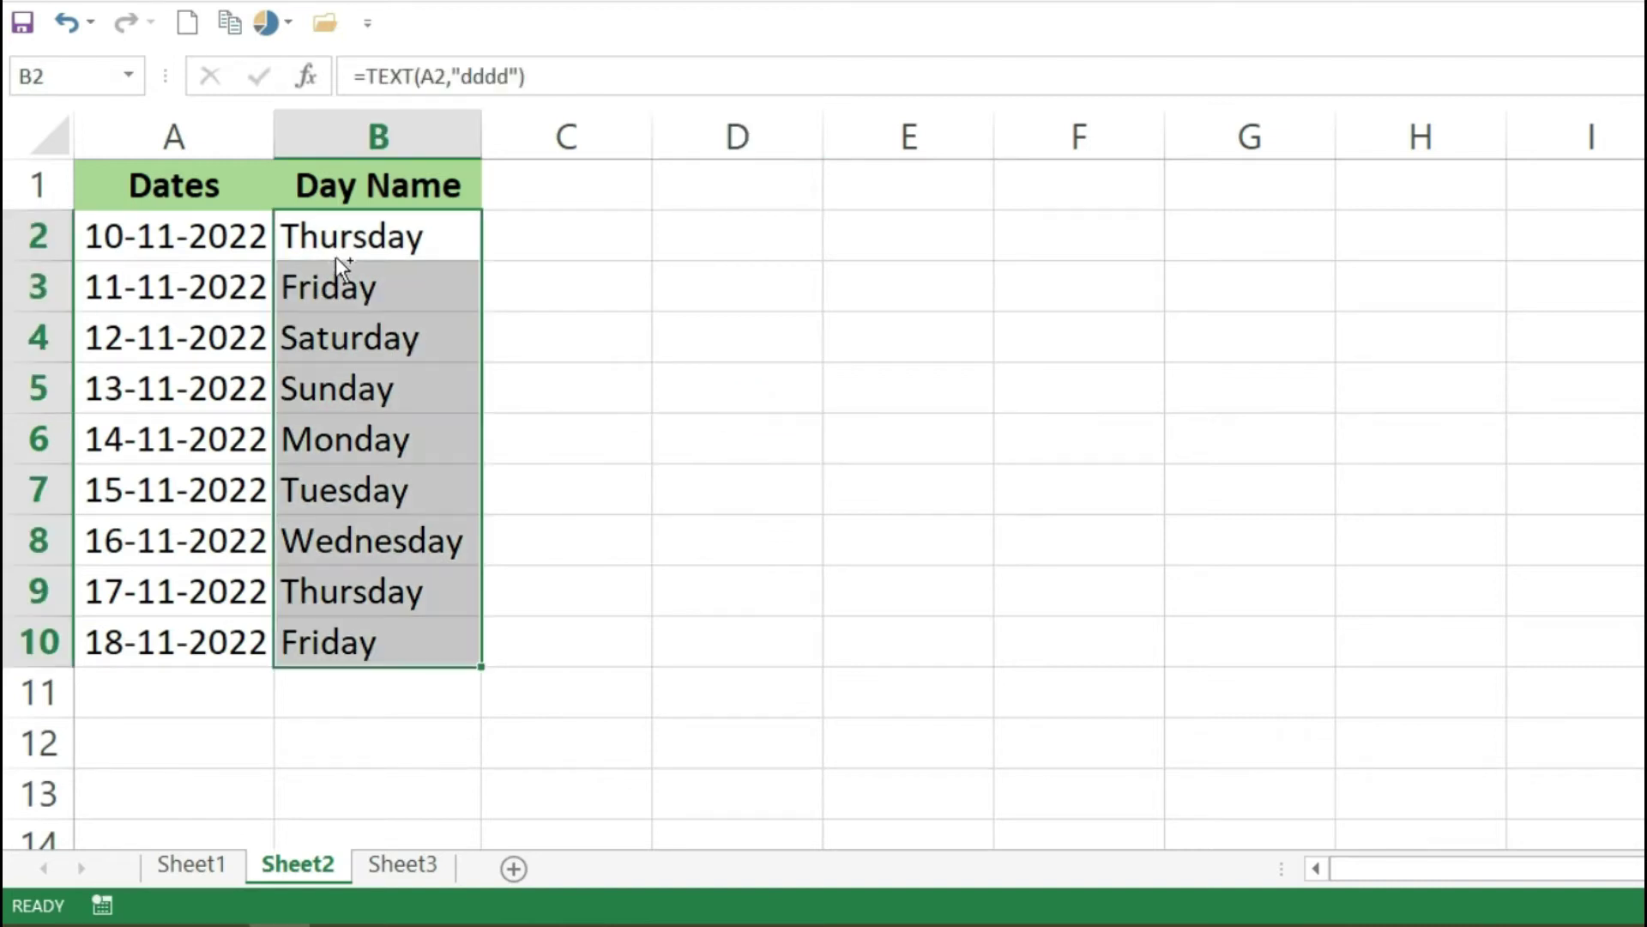
double_click(481, 261)
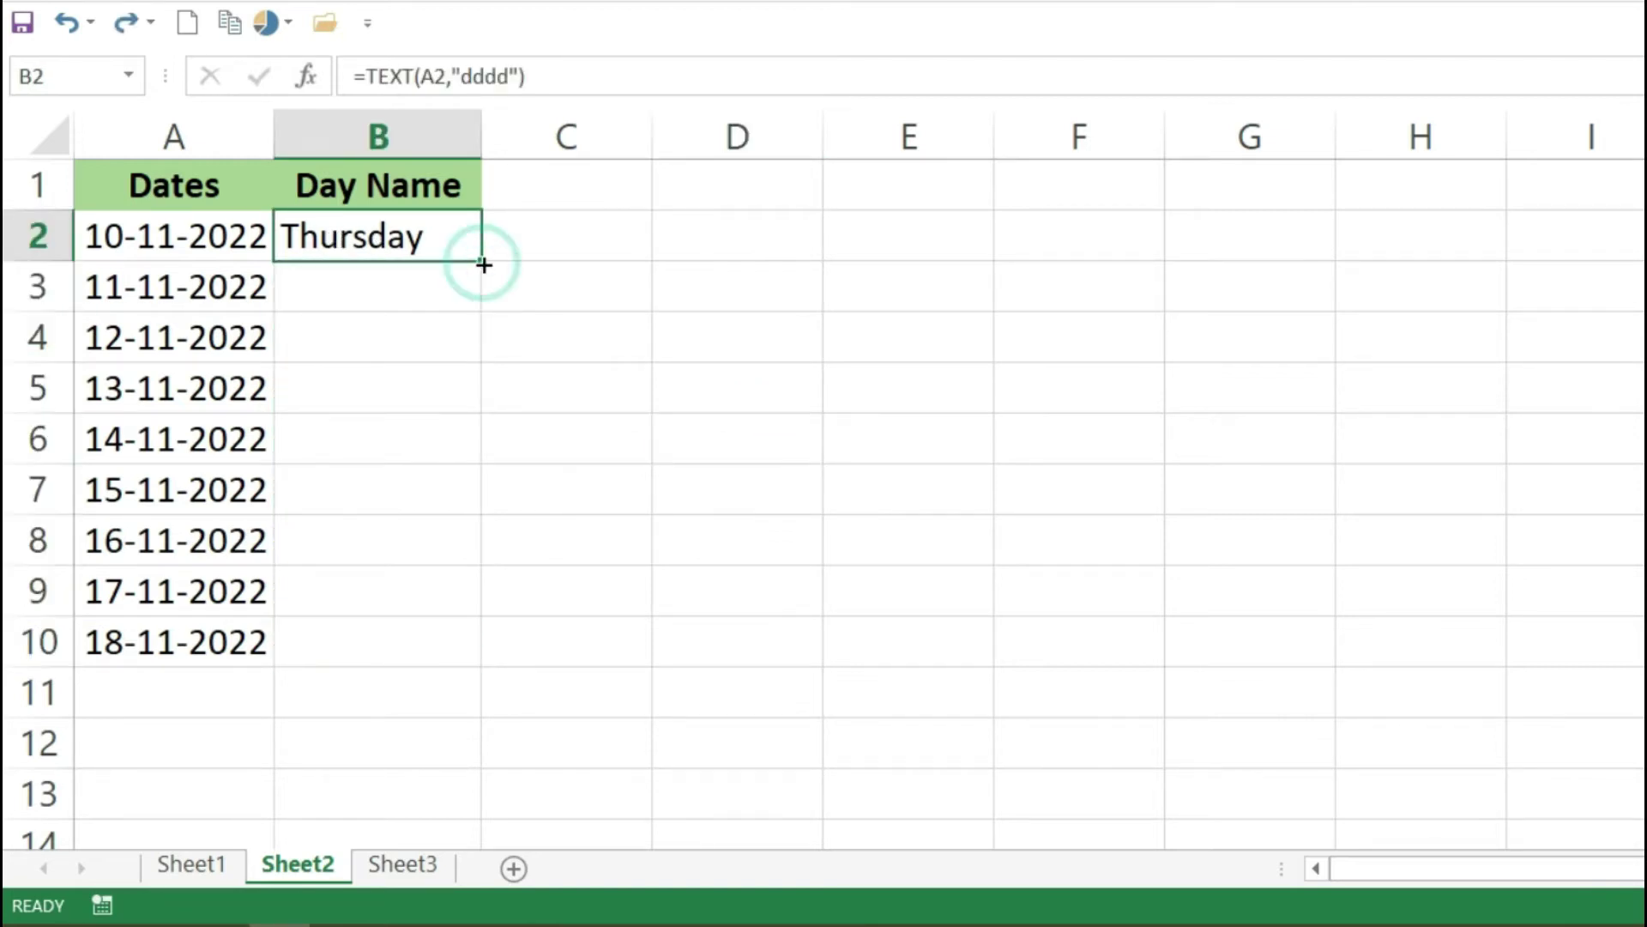
left_click(853, 372)
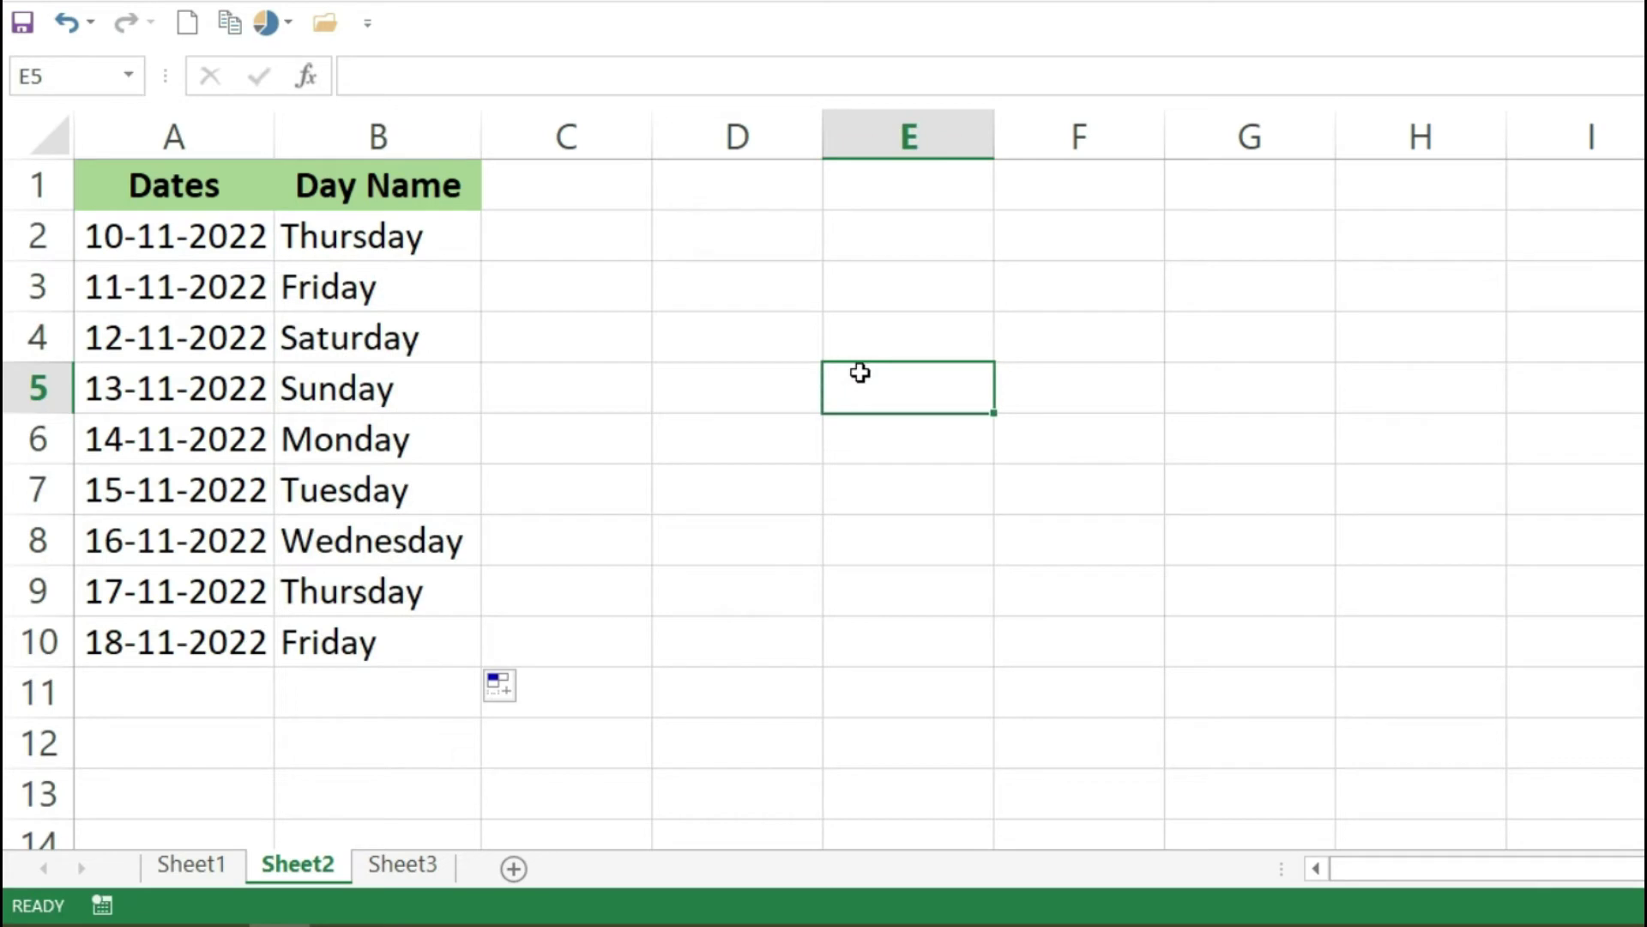
Step: Change B2 to =TEXT(A2,"ddd") and copy it down to B10, showing Thu through Fri
key("Left")
key("Left")
key("Left")
key("Up")
key("Up")
key("Up")
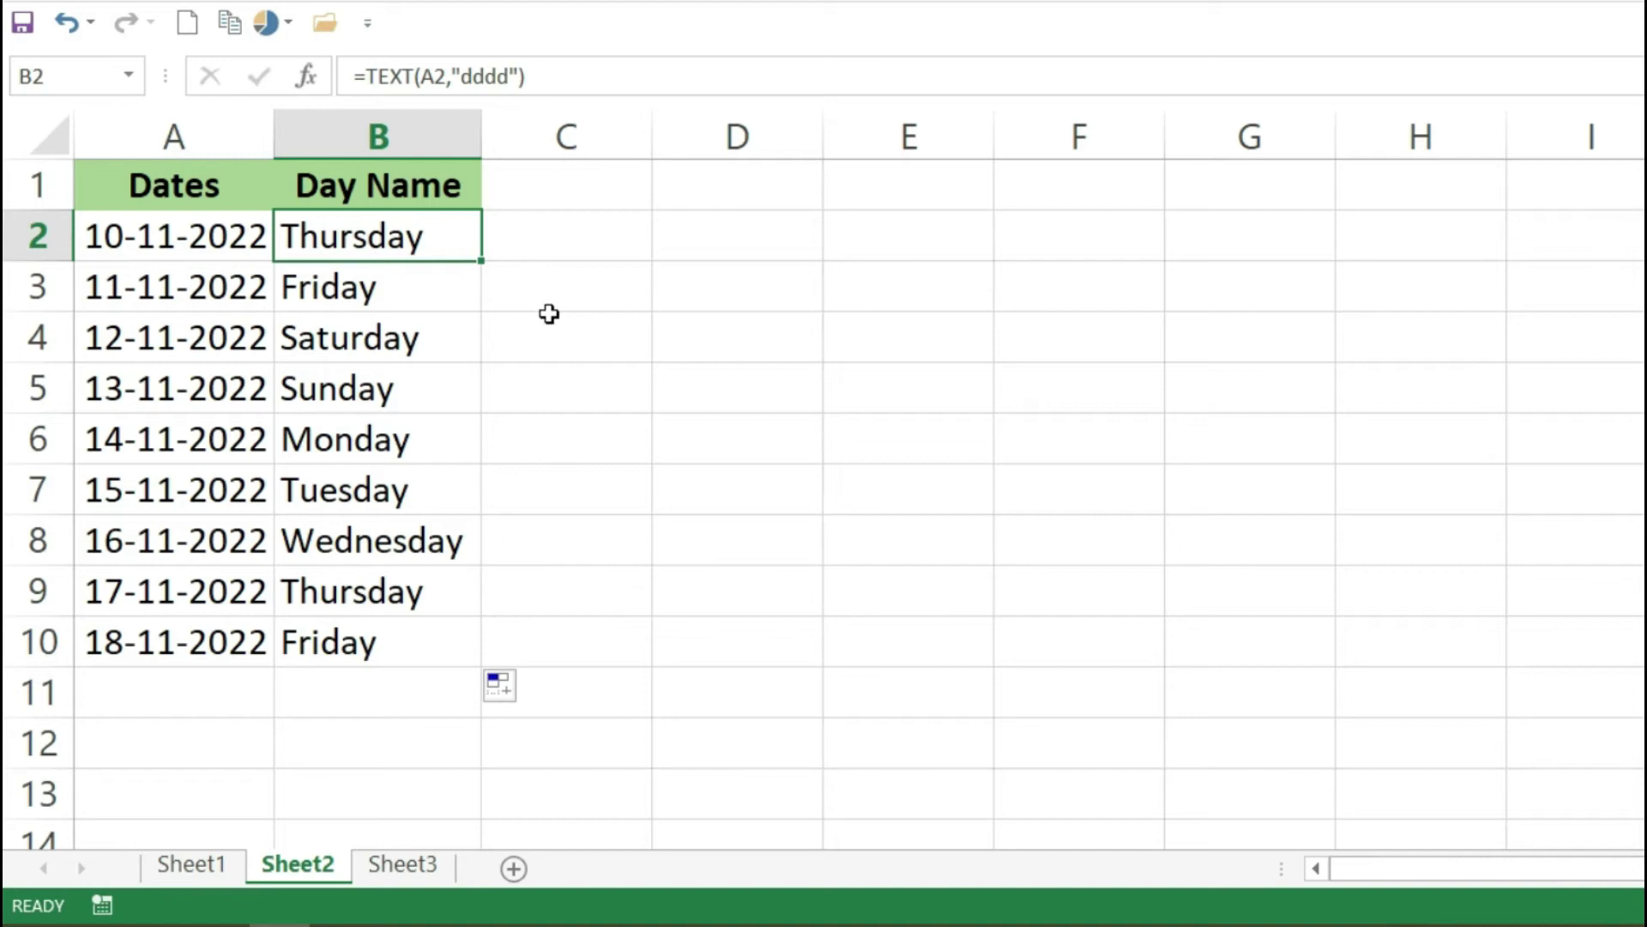
double_click(413, 246)
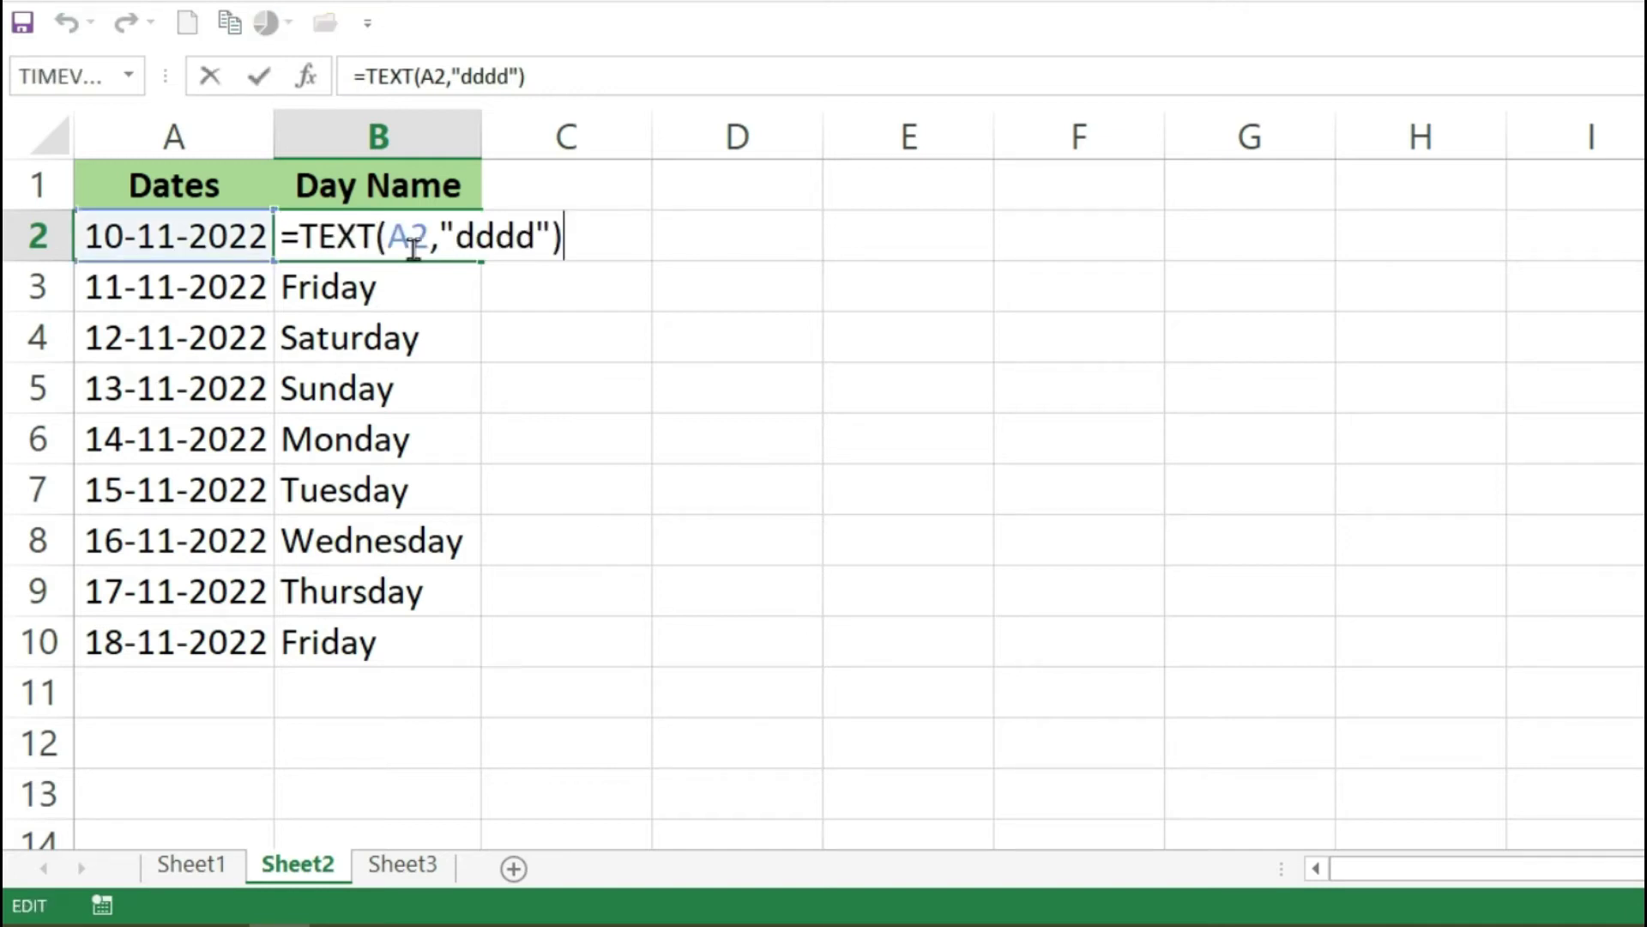
left_click(513, 240)
key("BackSpace")
key("Return")
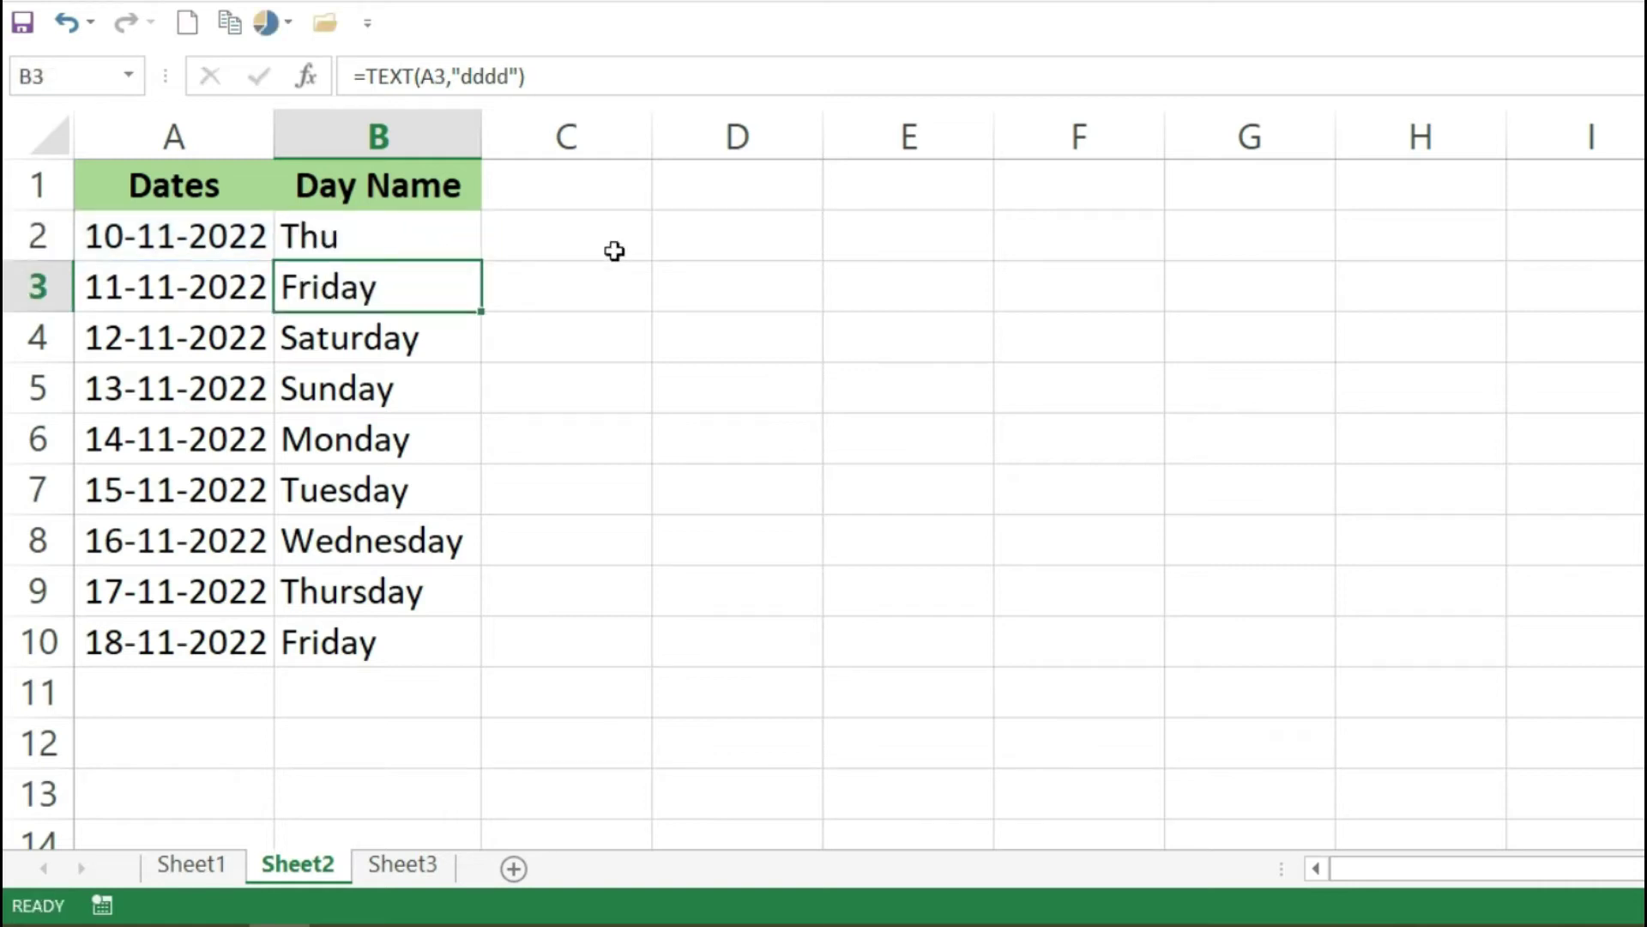
left_click(436, 246)
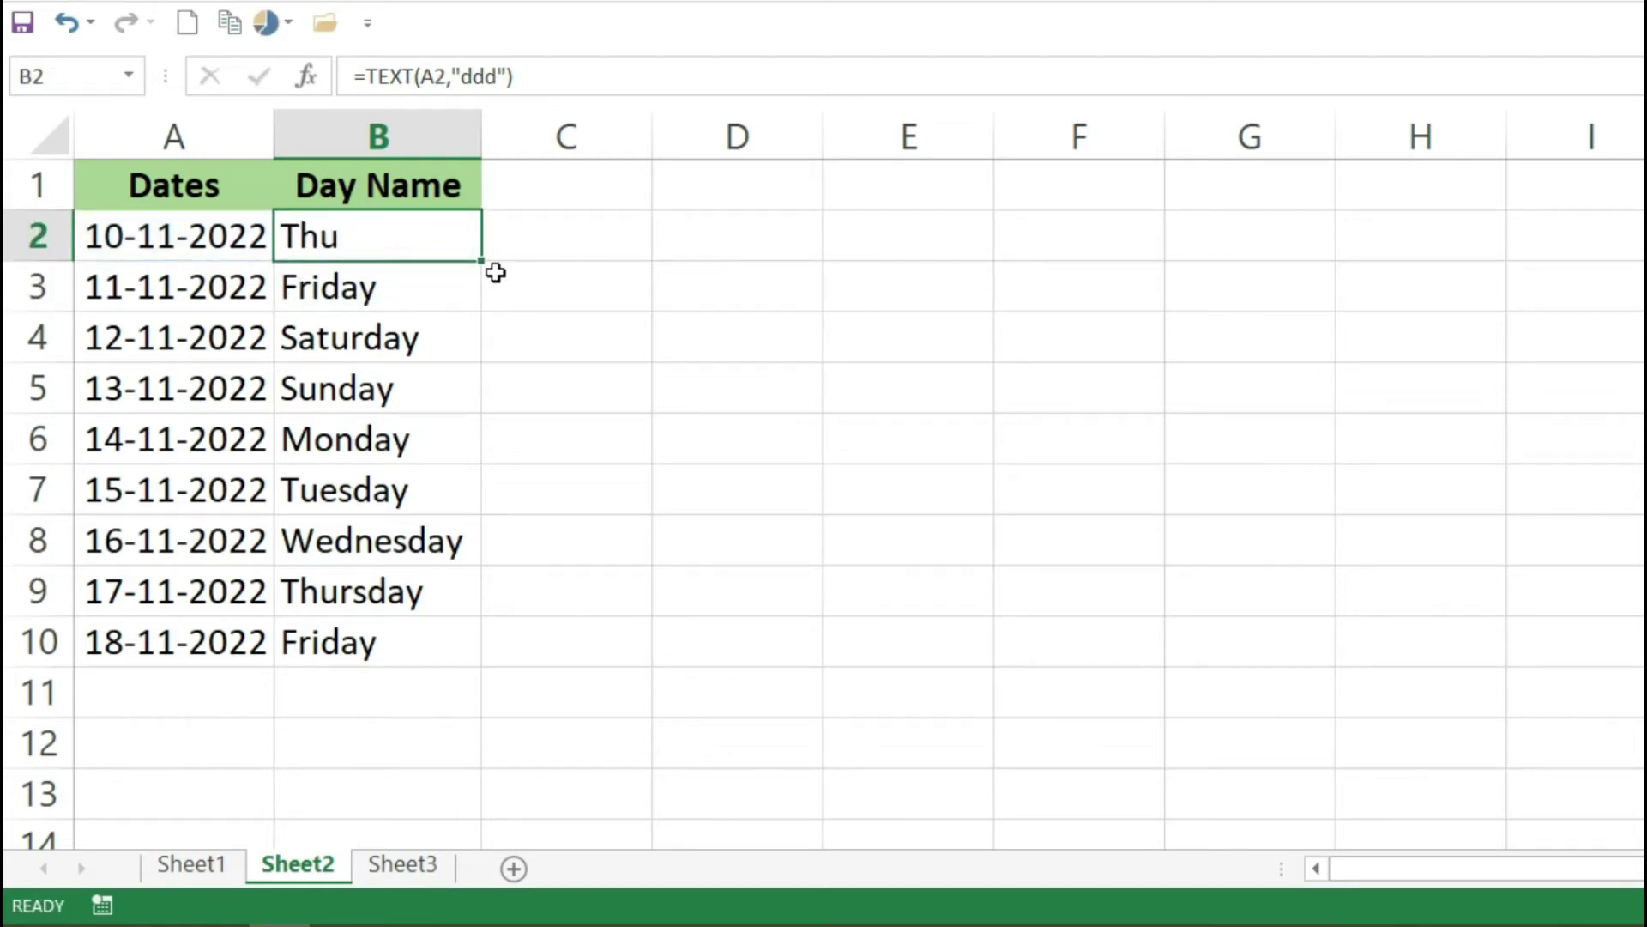
double_click(483, 262)
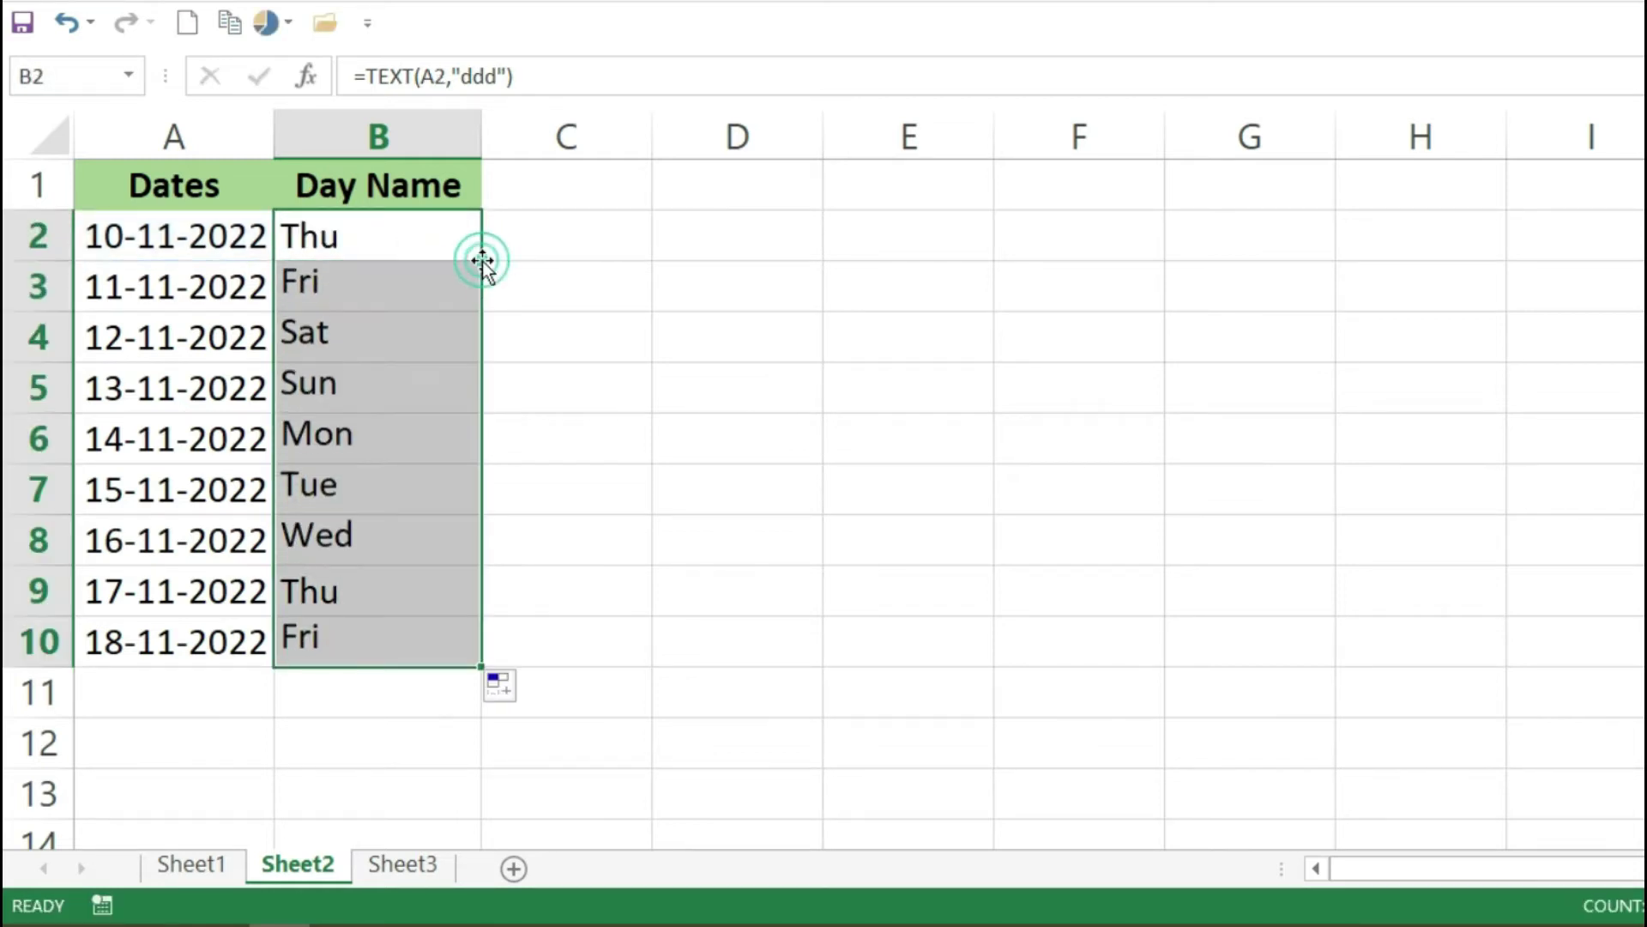
left_click(768, 329)
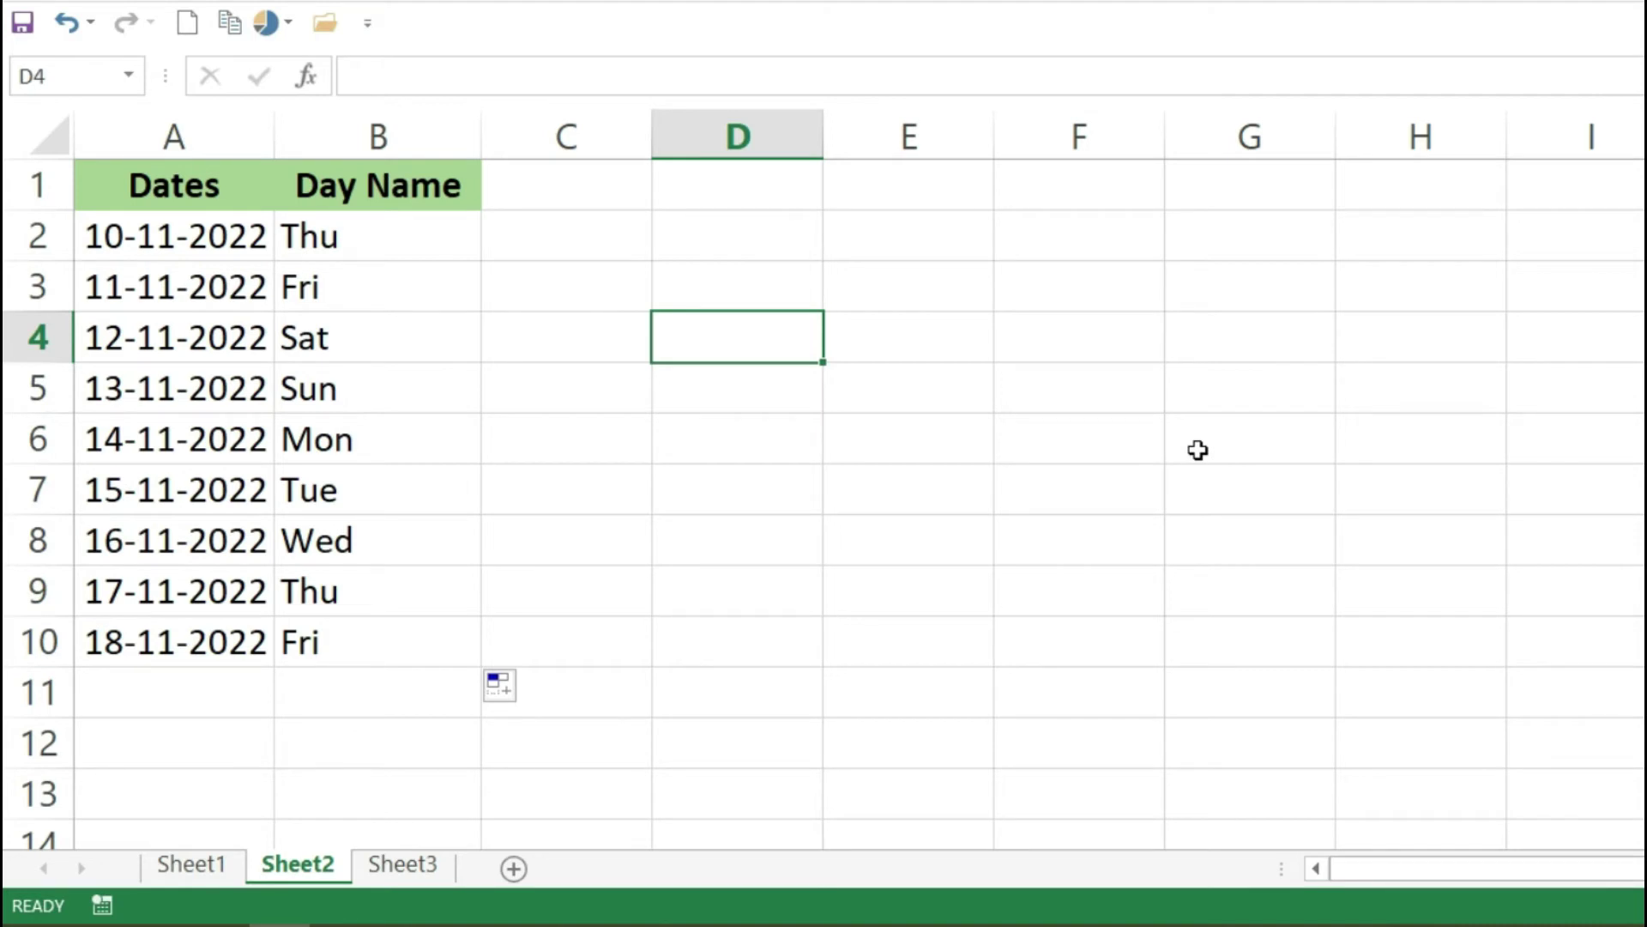
left_click(391, 193)
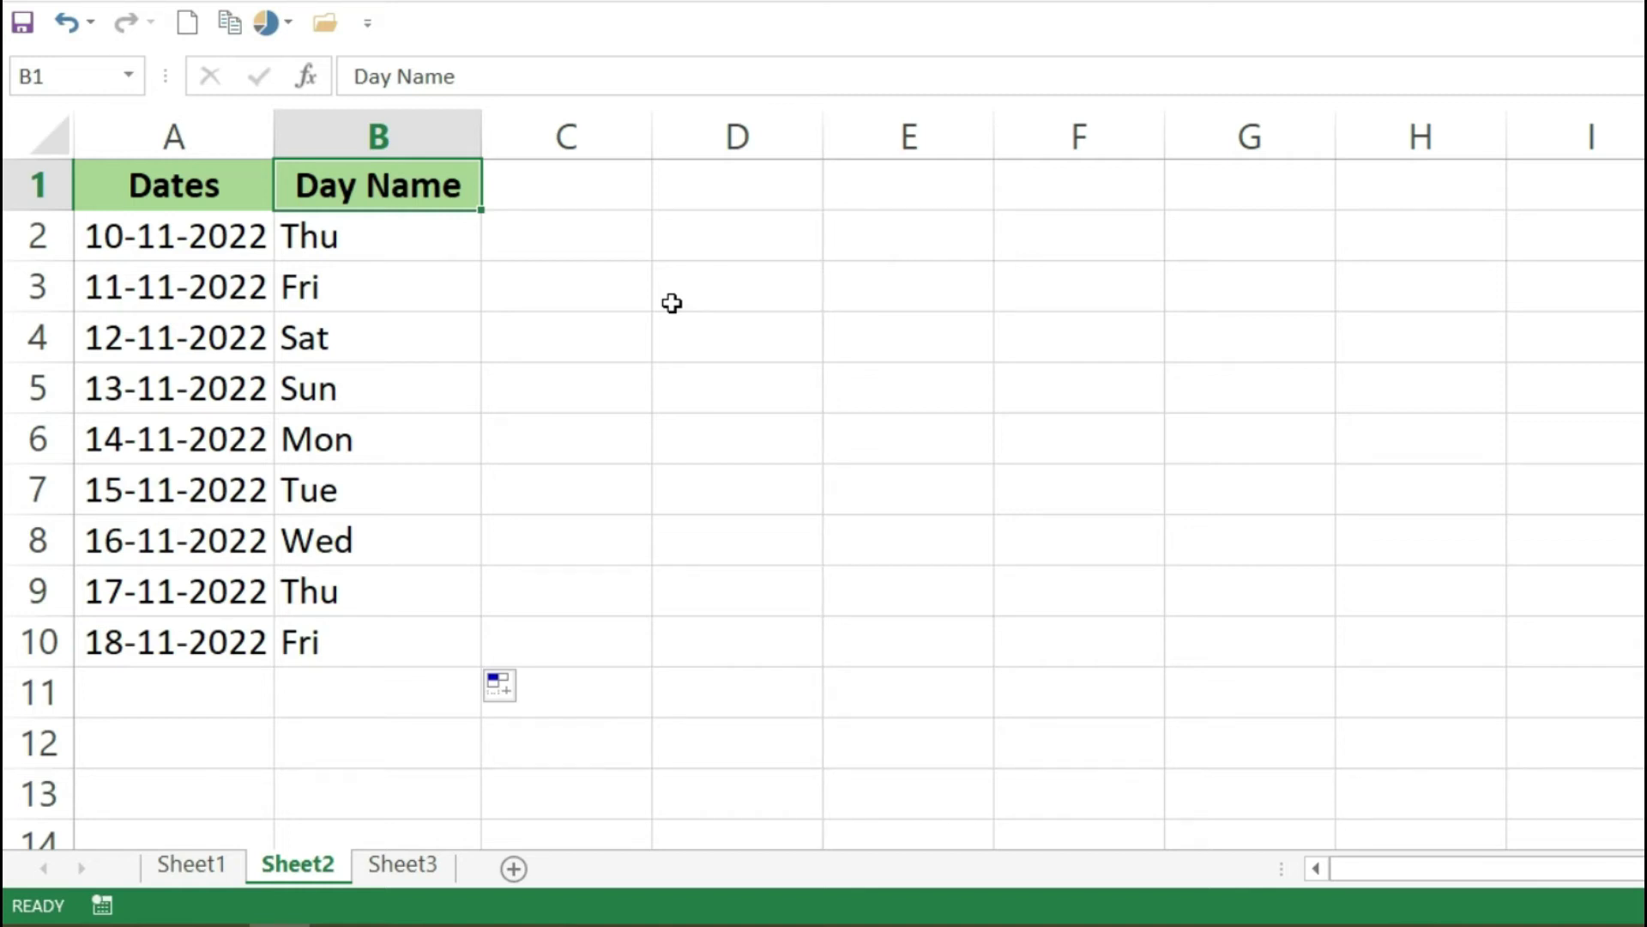
Step: Insert an empty column B before Day Name and give it the header Sales
key("ctrl+z")
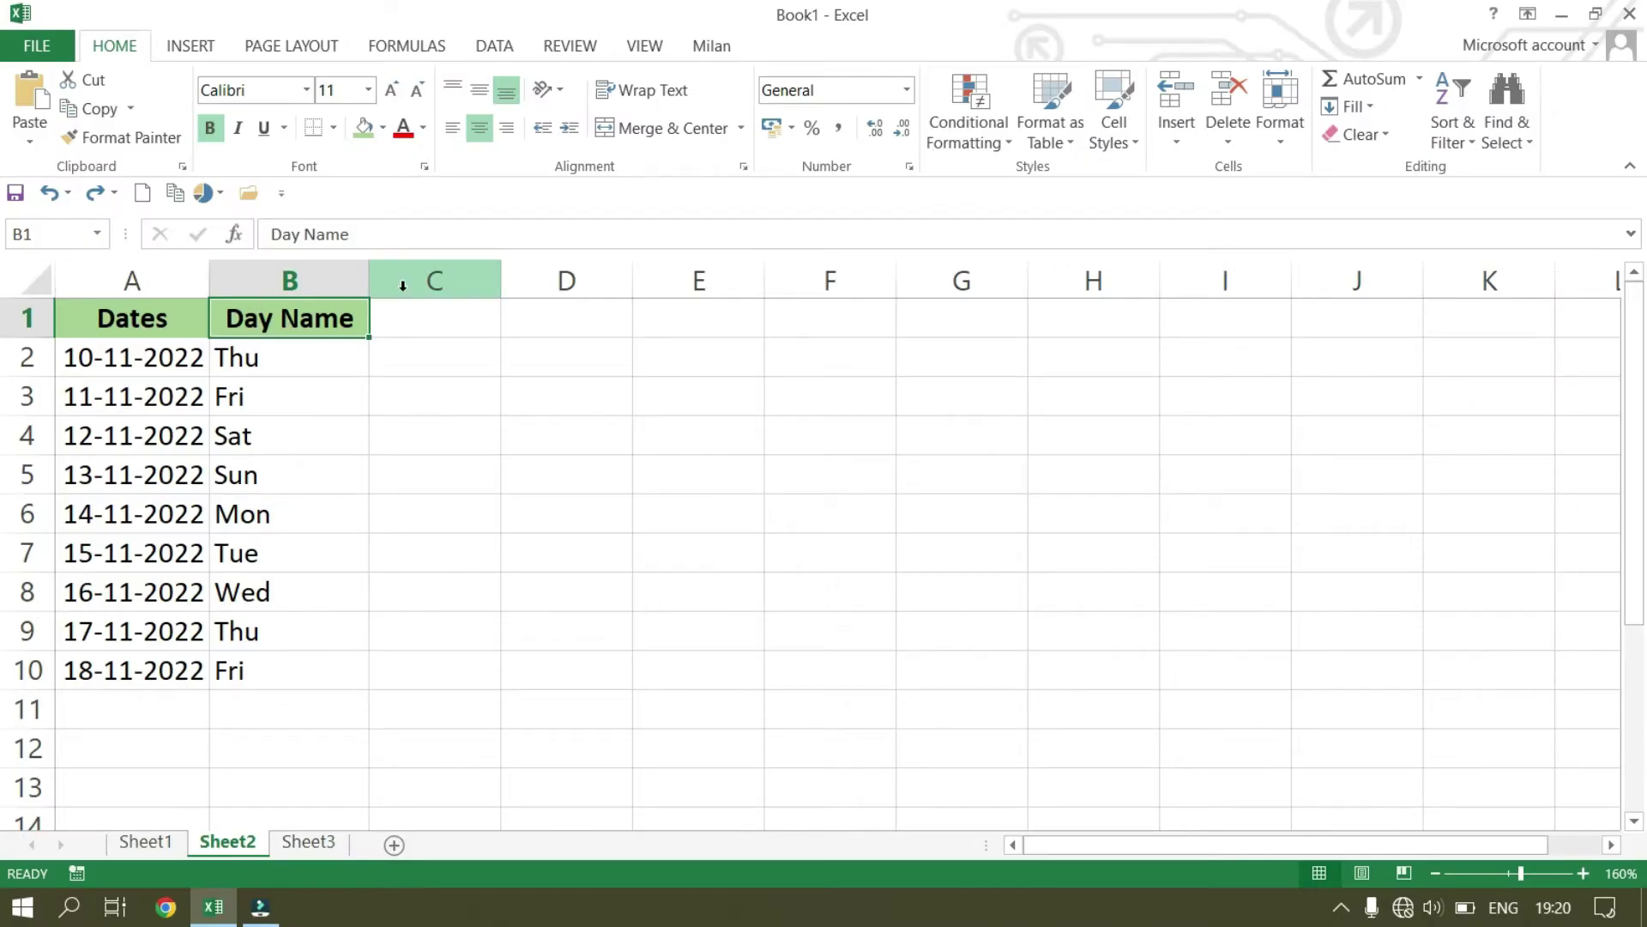
left_click(1176, 146)
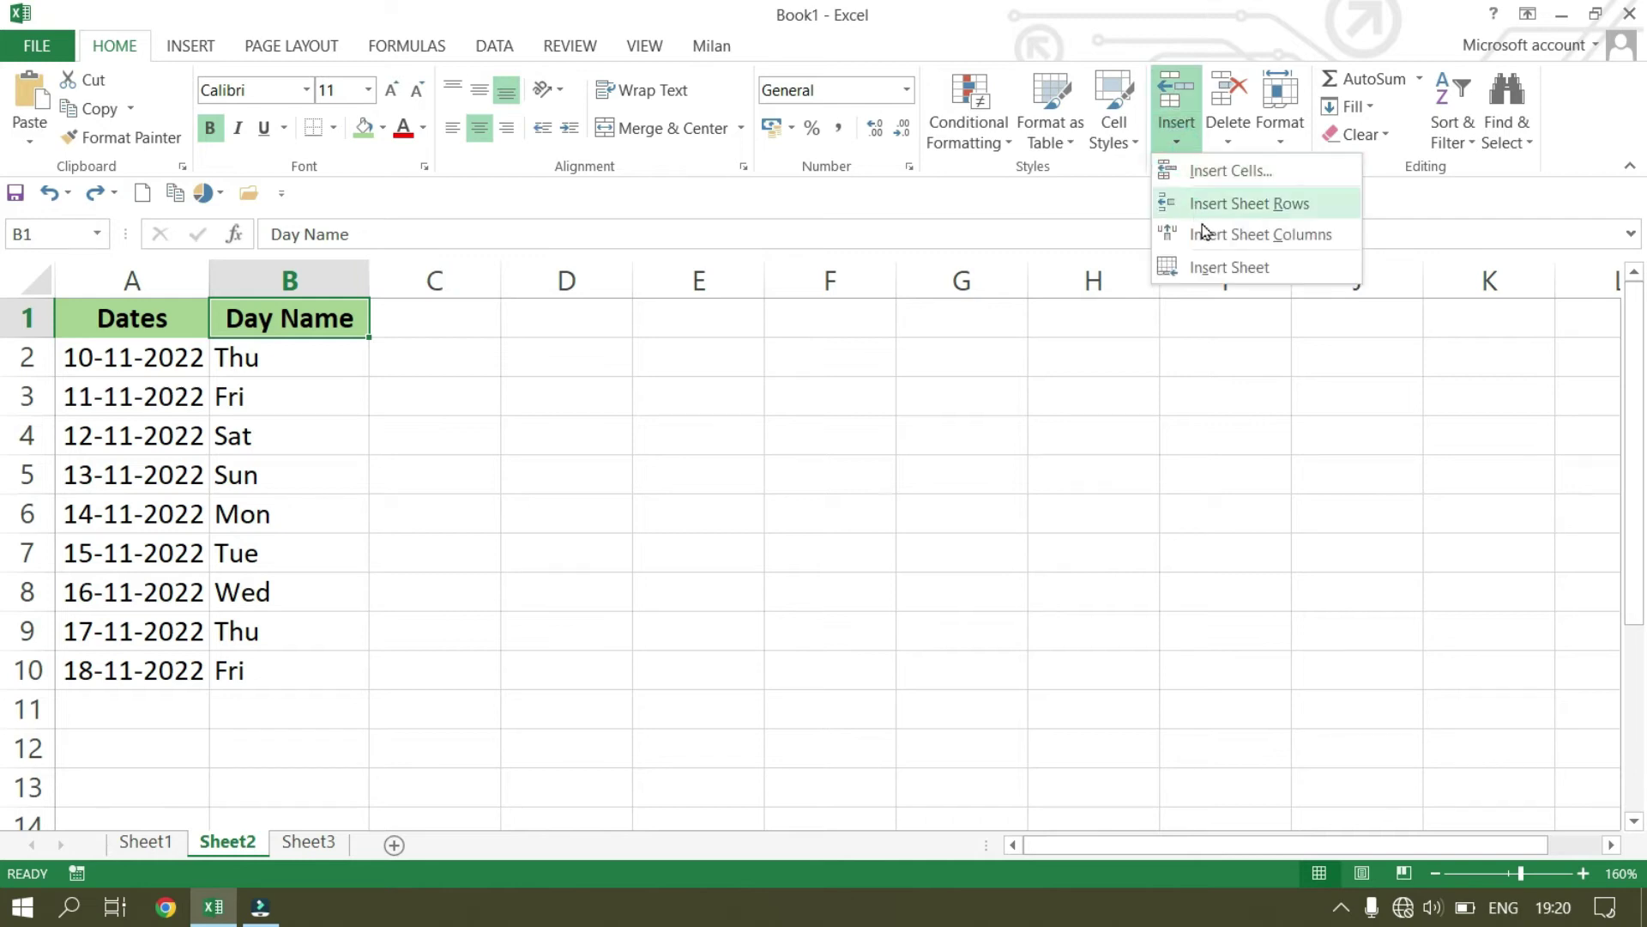
left_click(1270, 234)
double_click(305, 318)
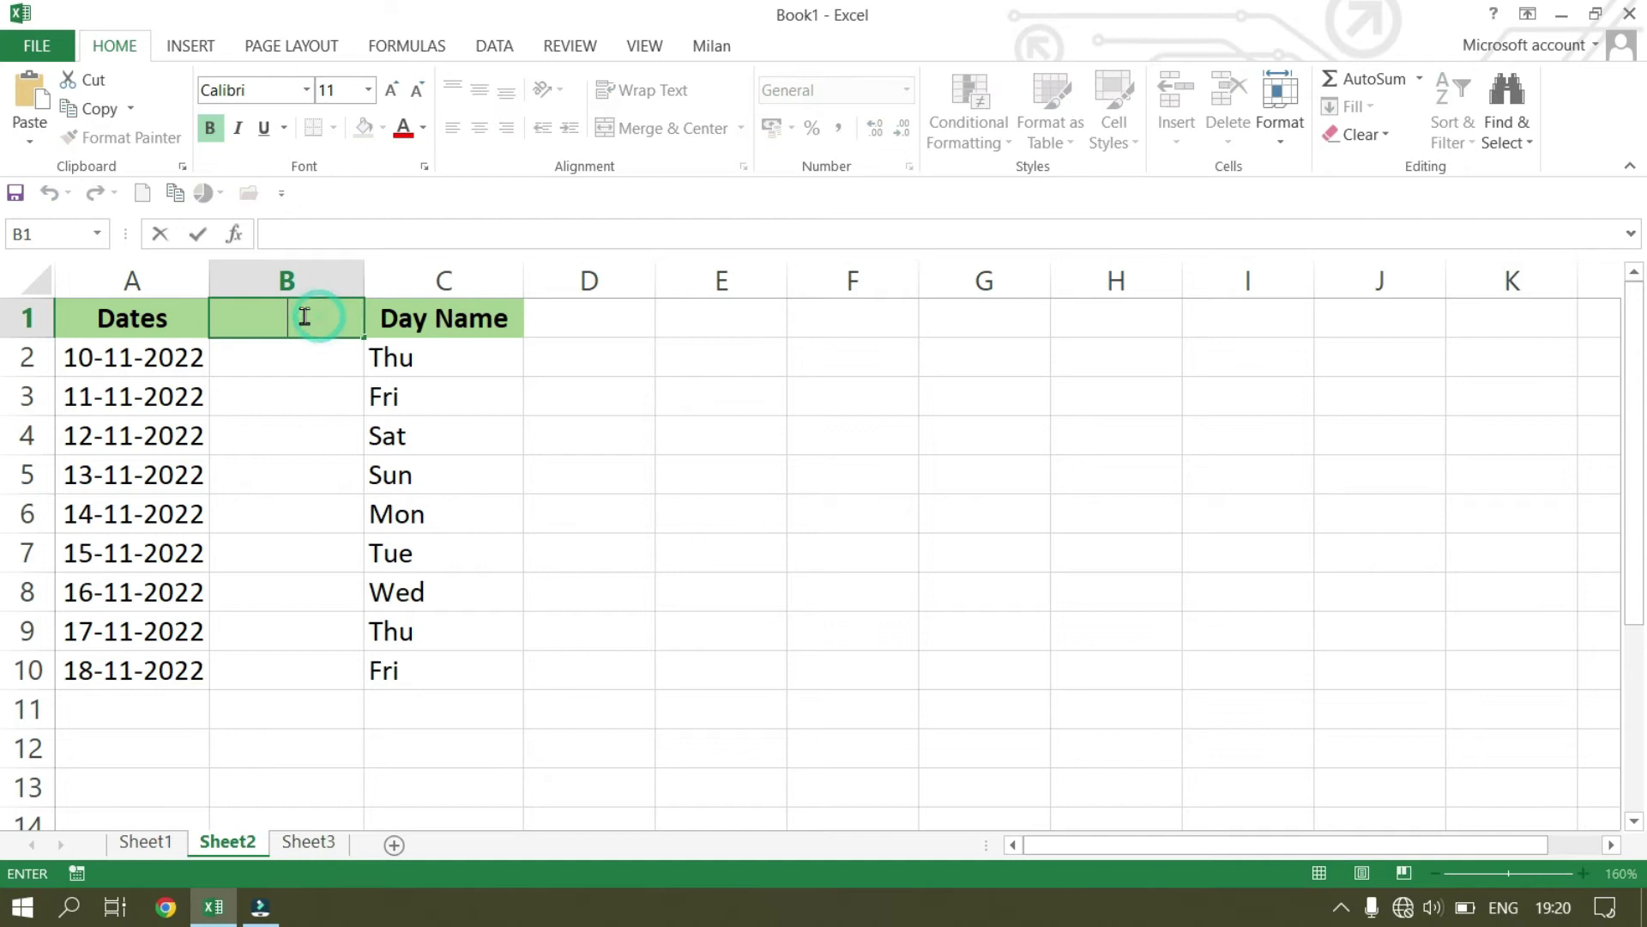
type("Sales")
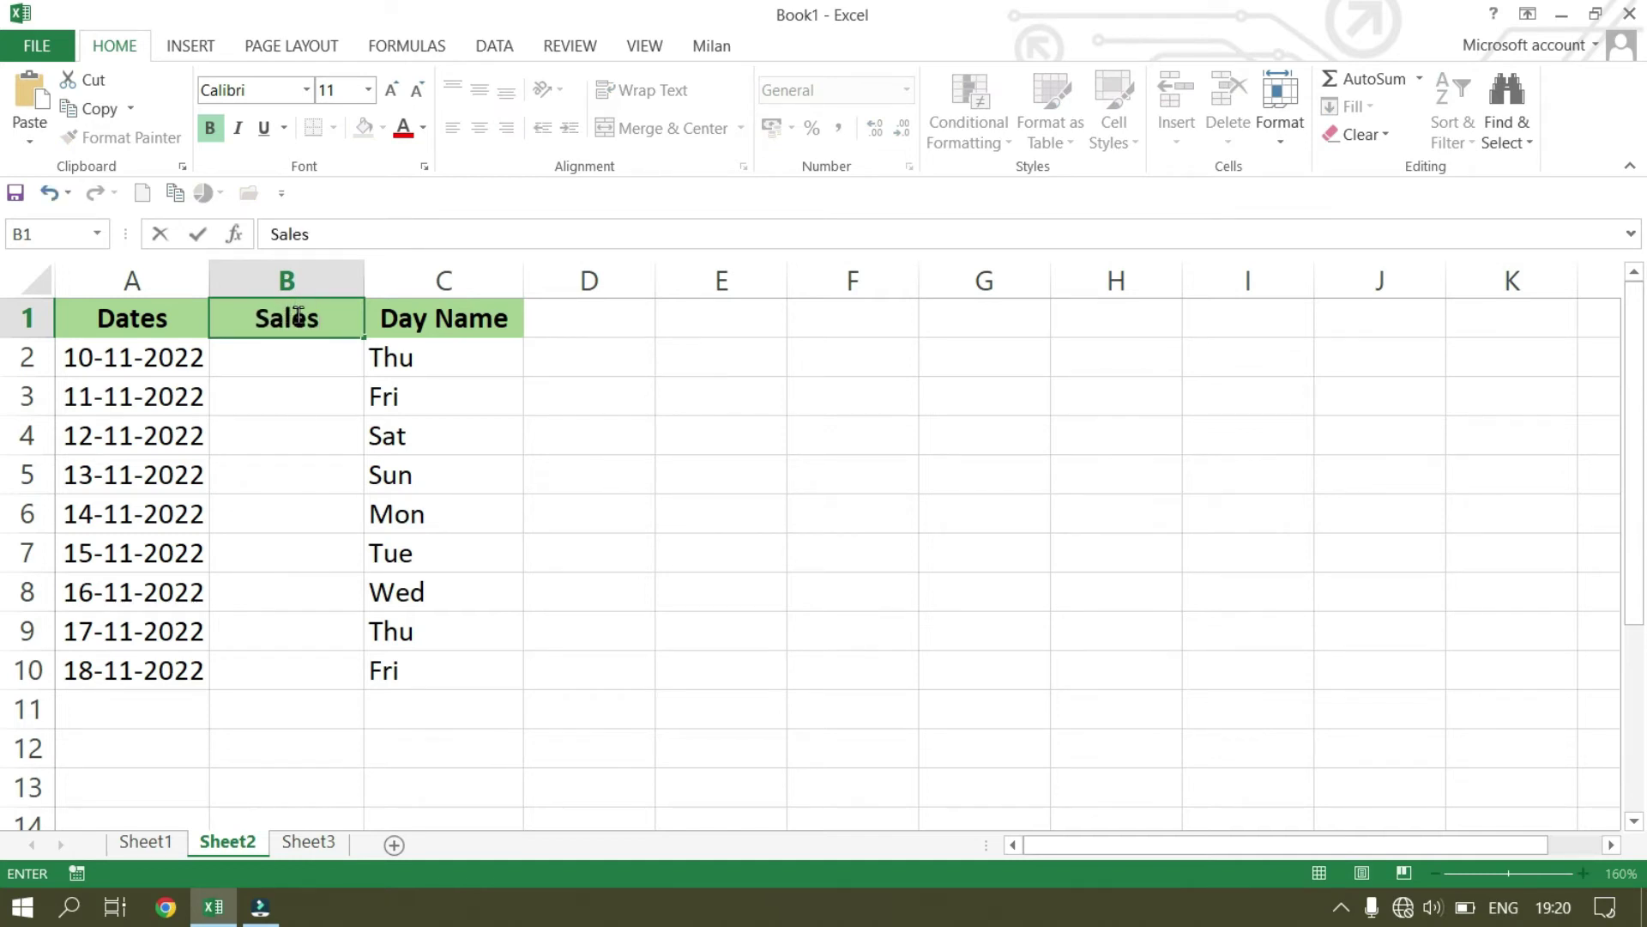
key("Tab")
Step: Set cell B2 to the General number format
left_click_drag(306, 355, 307, 380)
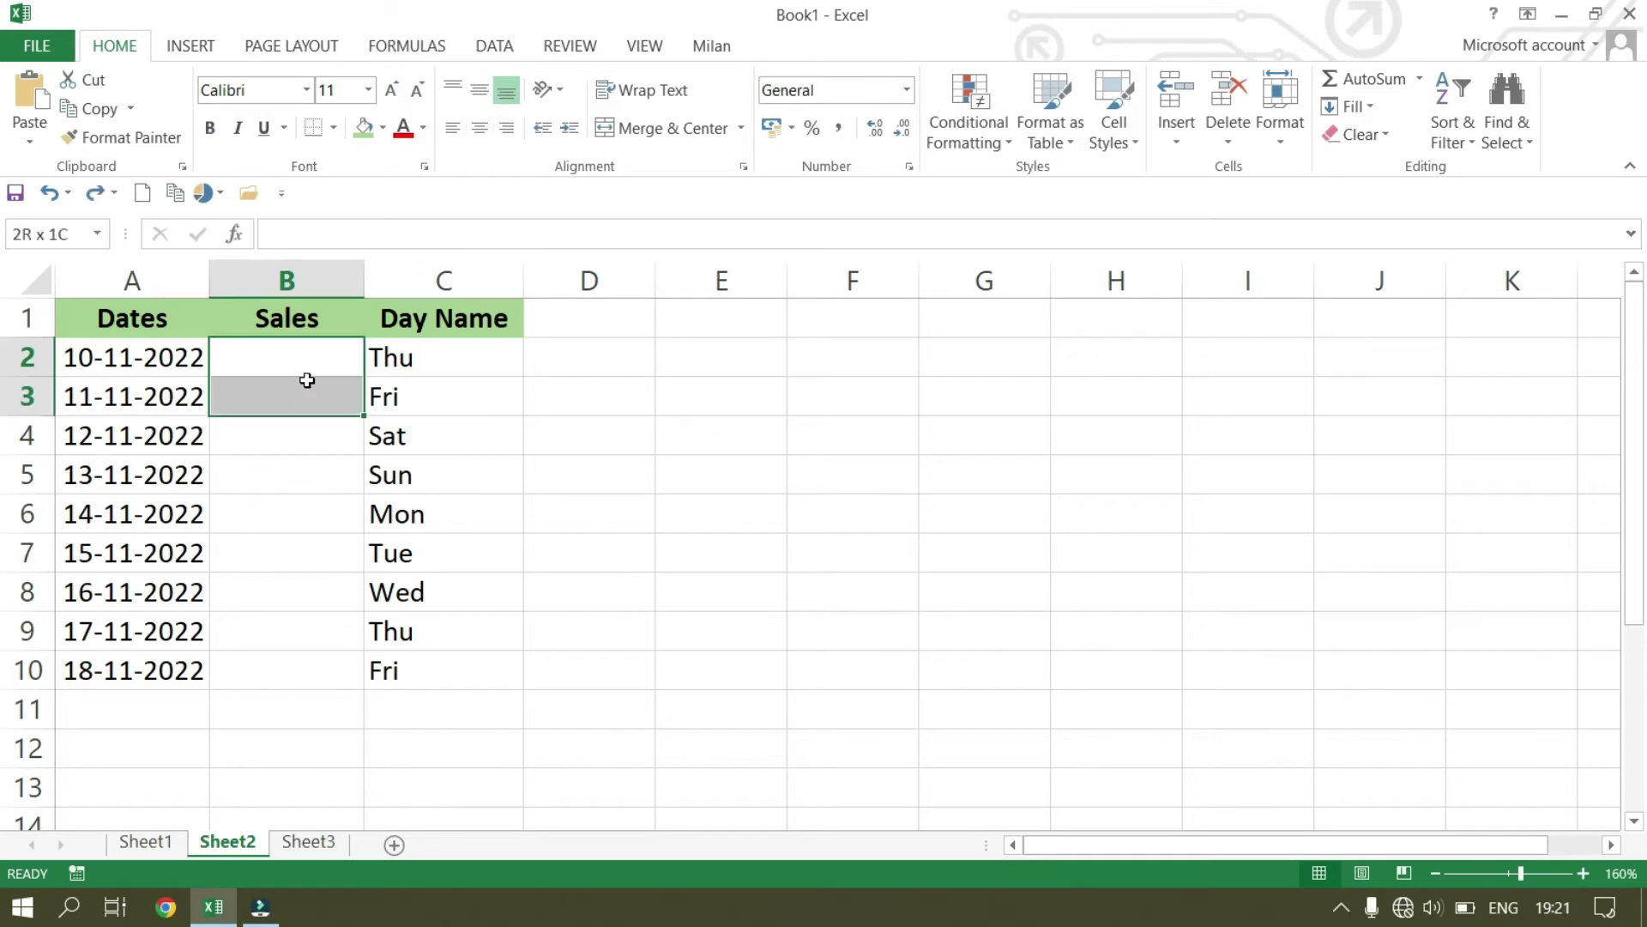
left_click(570, 398)
left_click(314, 360)
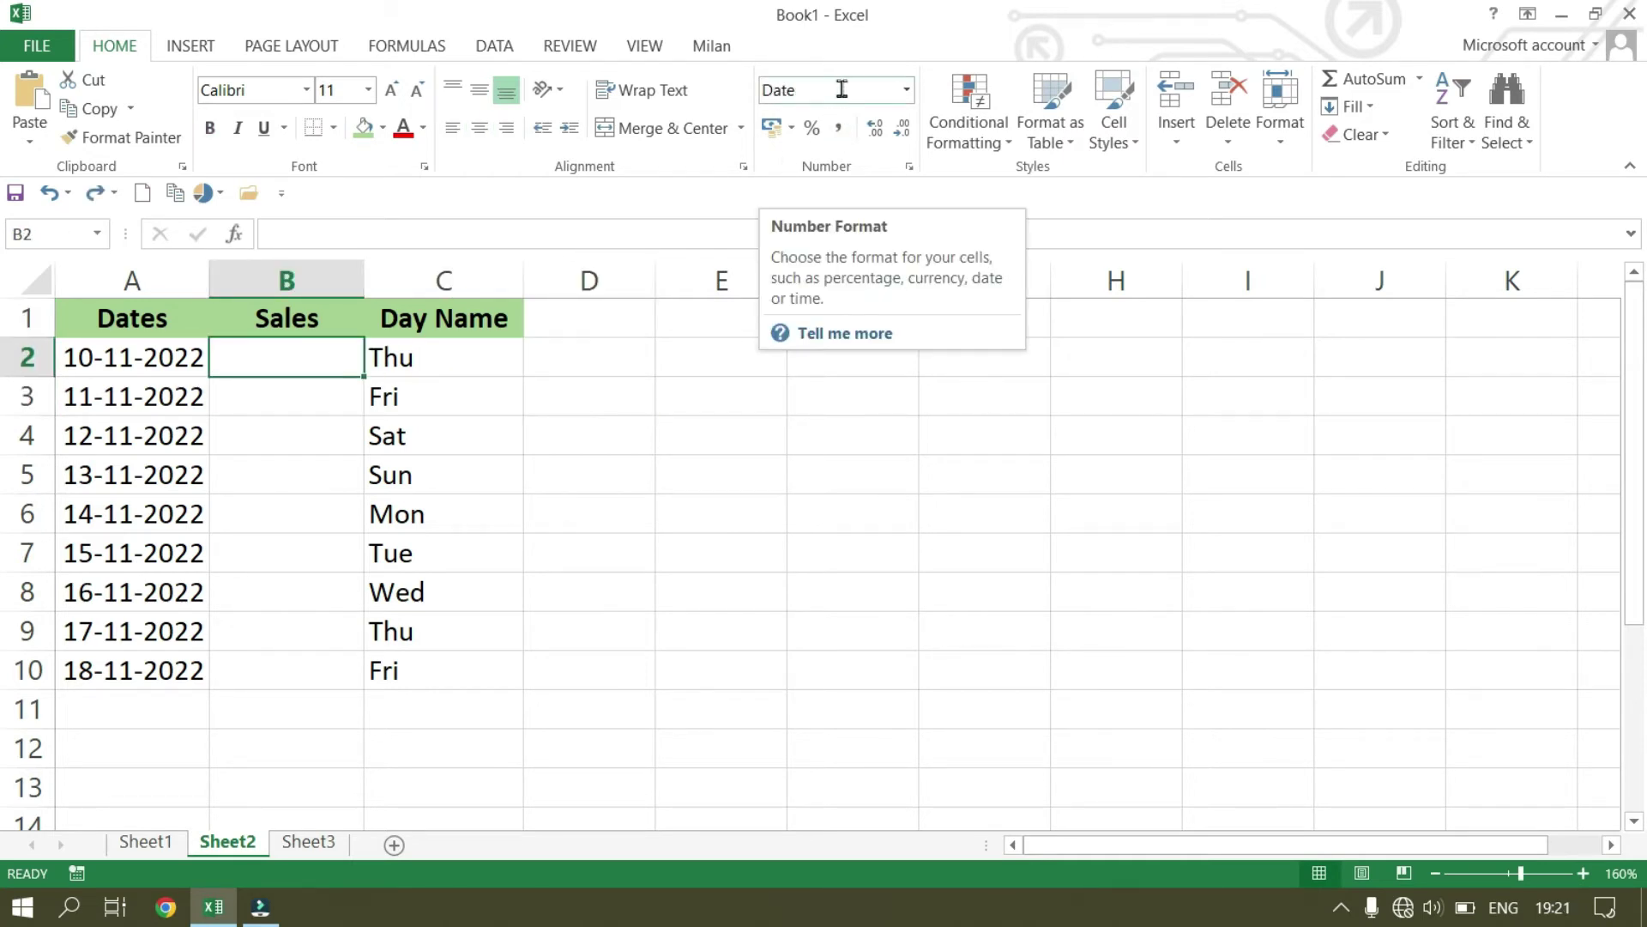
left_click(903, 98)
left_click(884, 127)
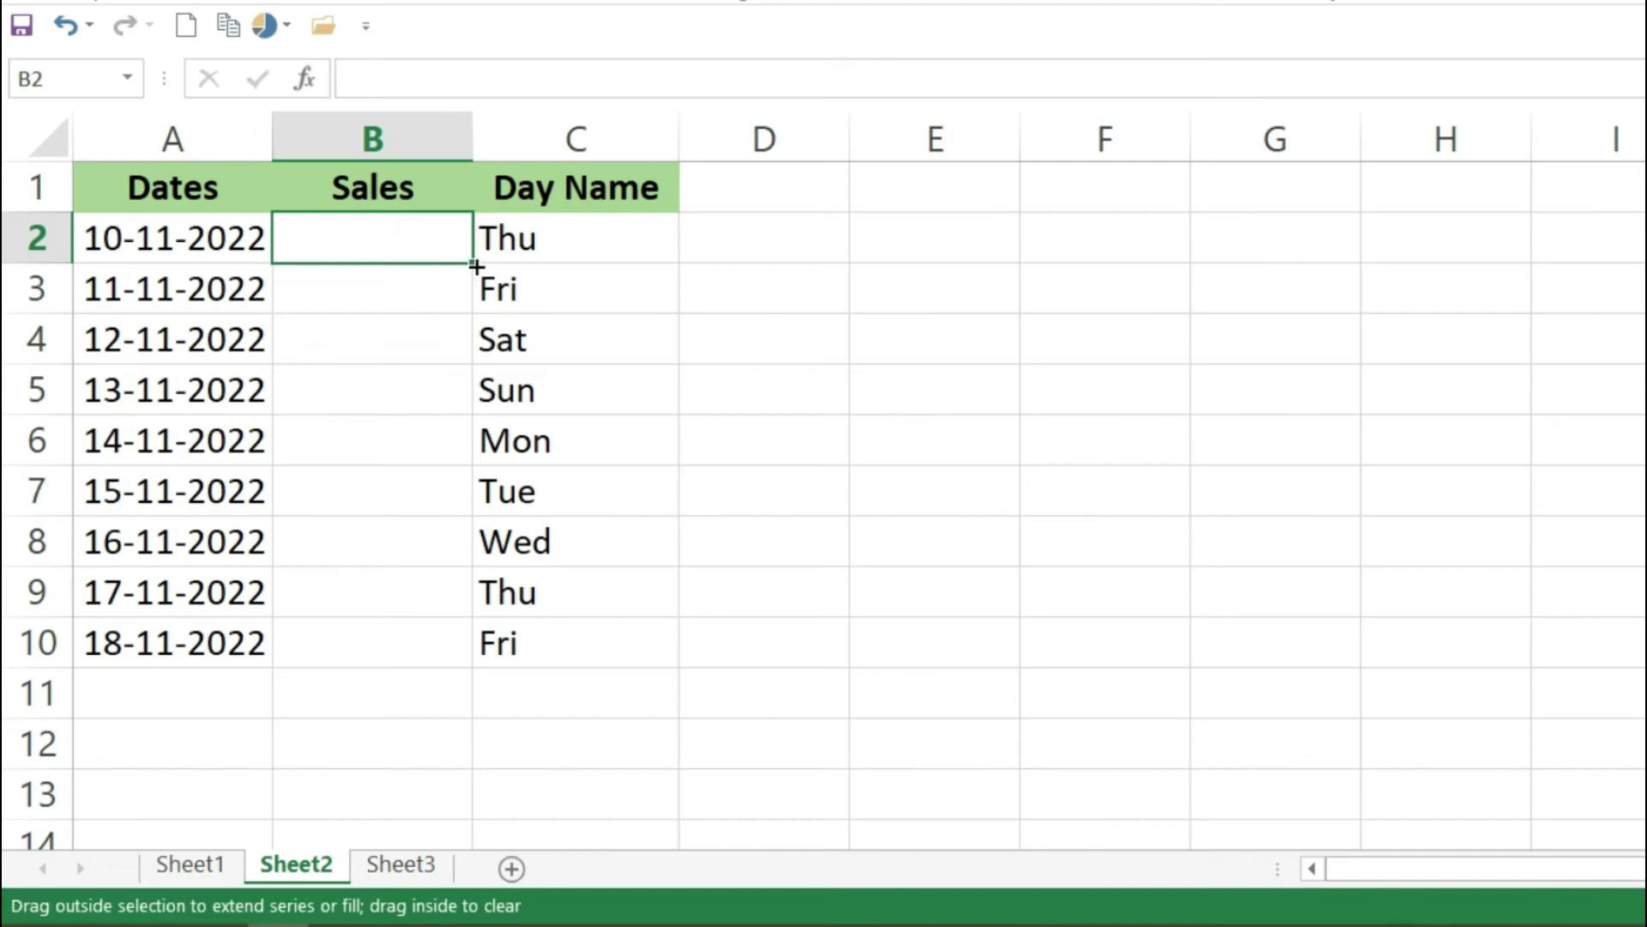
Step: Copy B2's General format down the Sales column to B10
left_click_drag(364, 376, 363, 670)
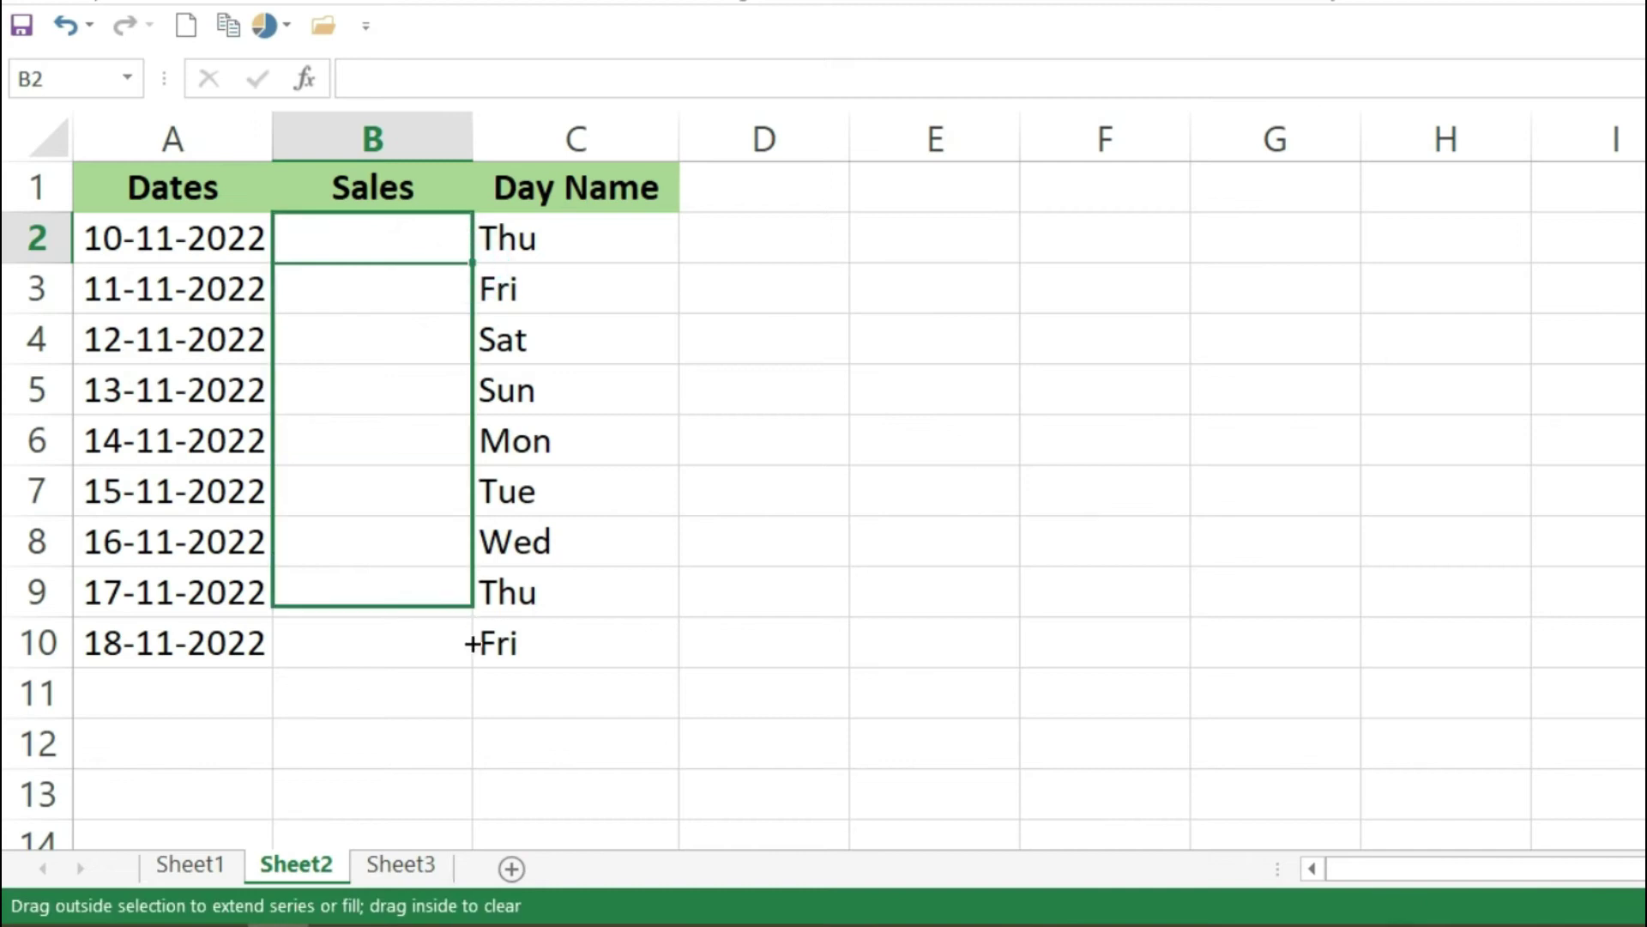
left_click_drag(471, 644, 471, 657)
left_click(415, 234)
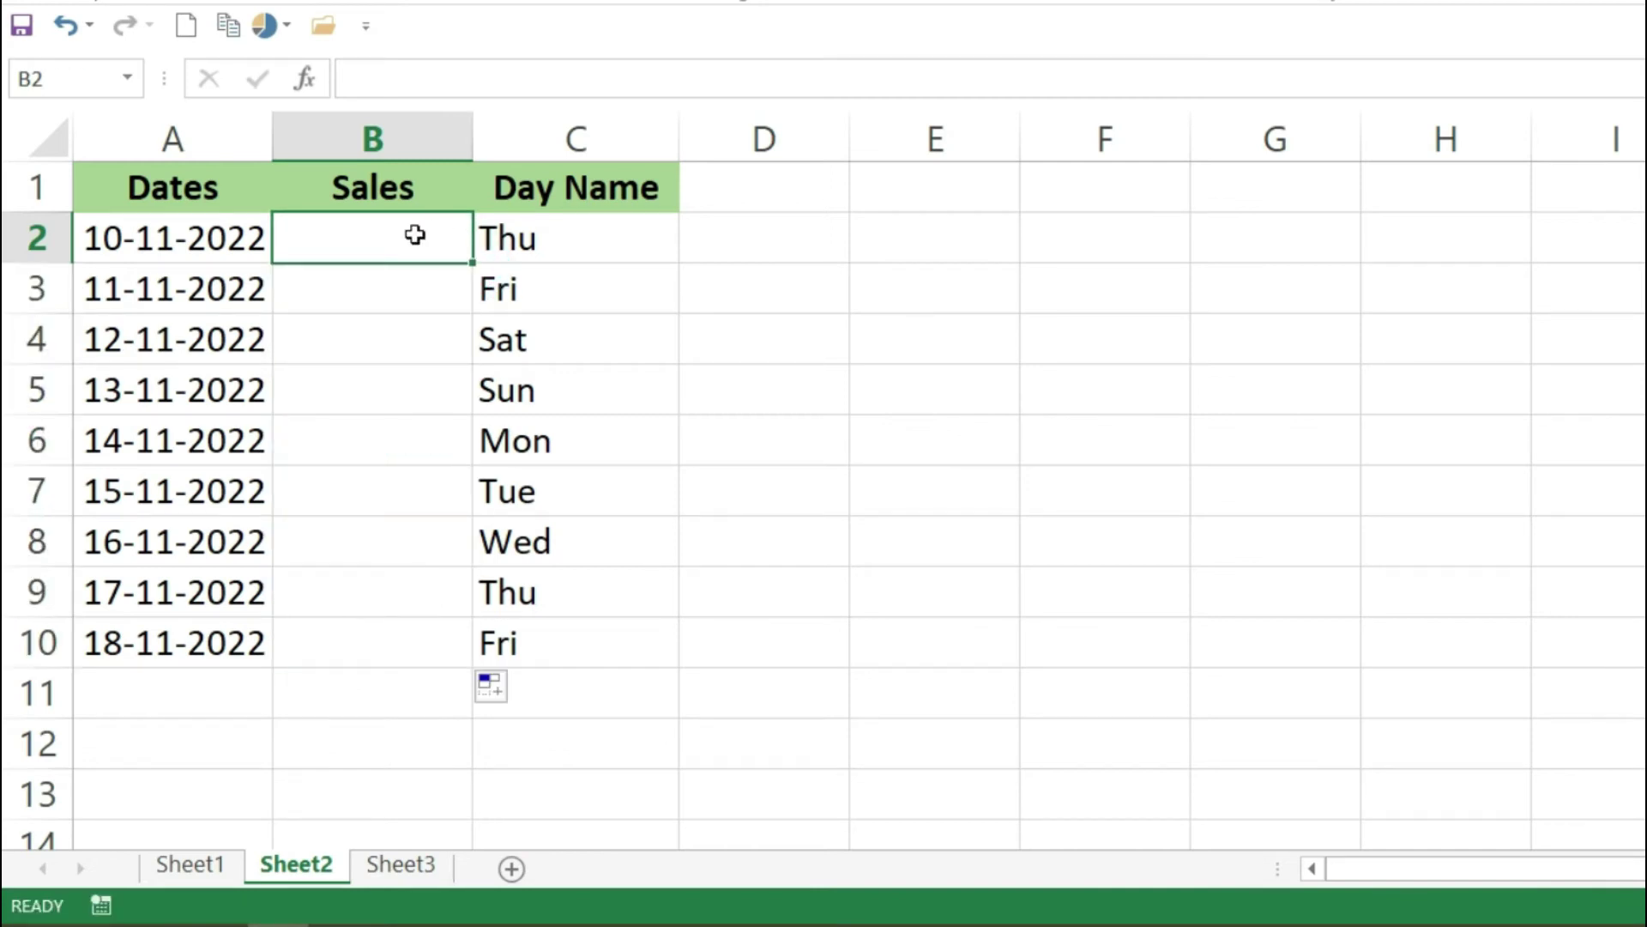
Step: Enter sales figures 369, 325, 693, 369 and 258 into B2:B6
double_click(415, 234)
type("369")
key("Return")
type("325")
key("Return")
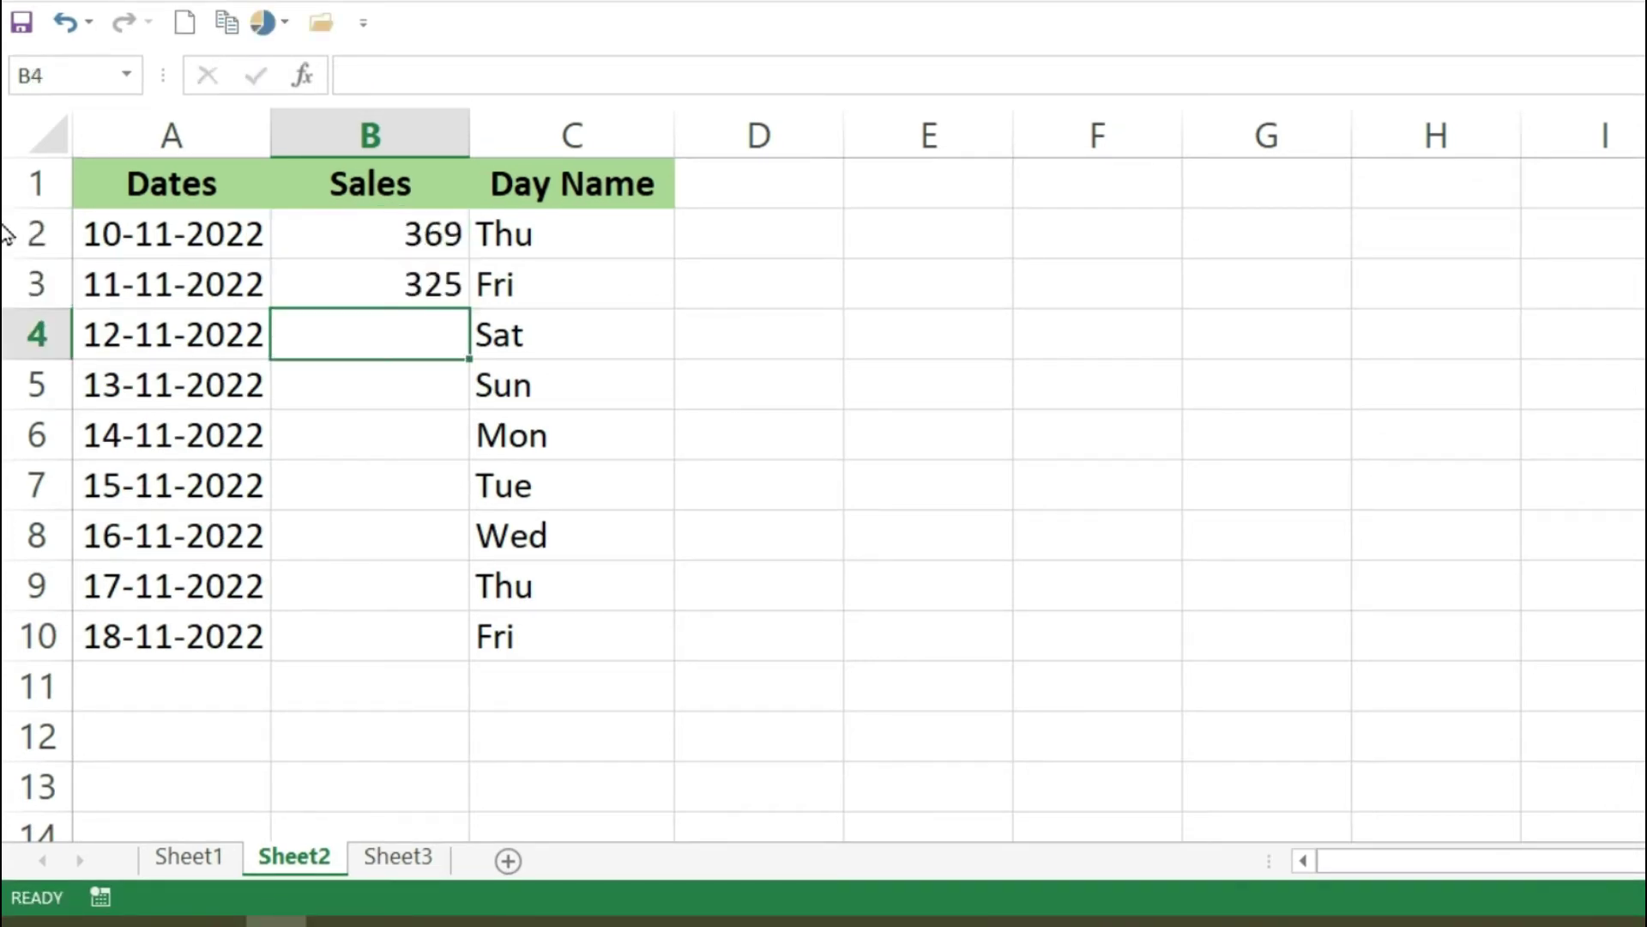
type("69")
key("Return")
double_click(464, 334)
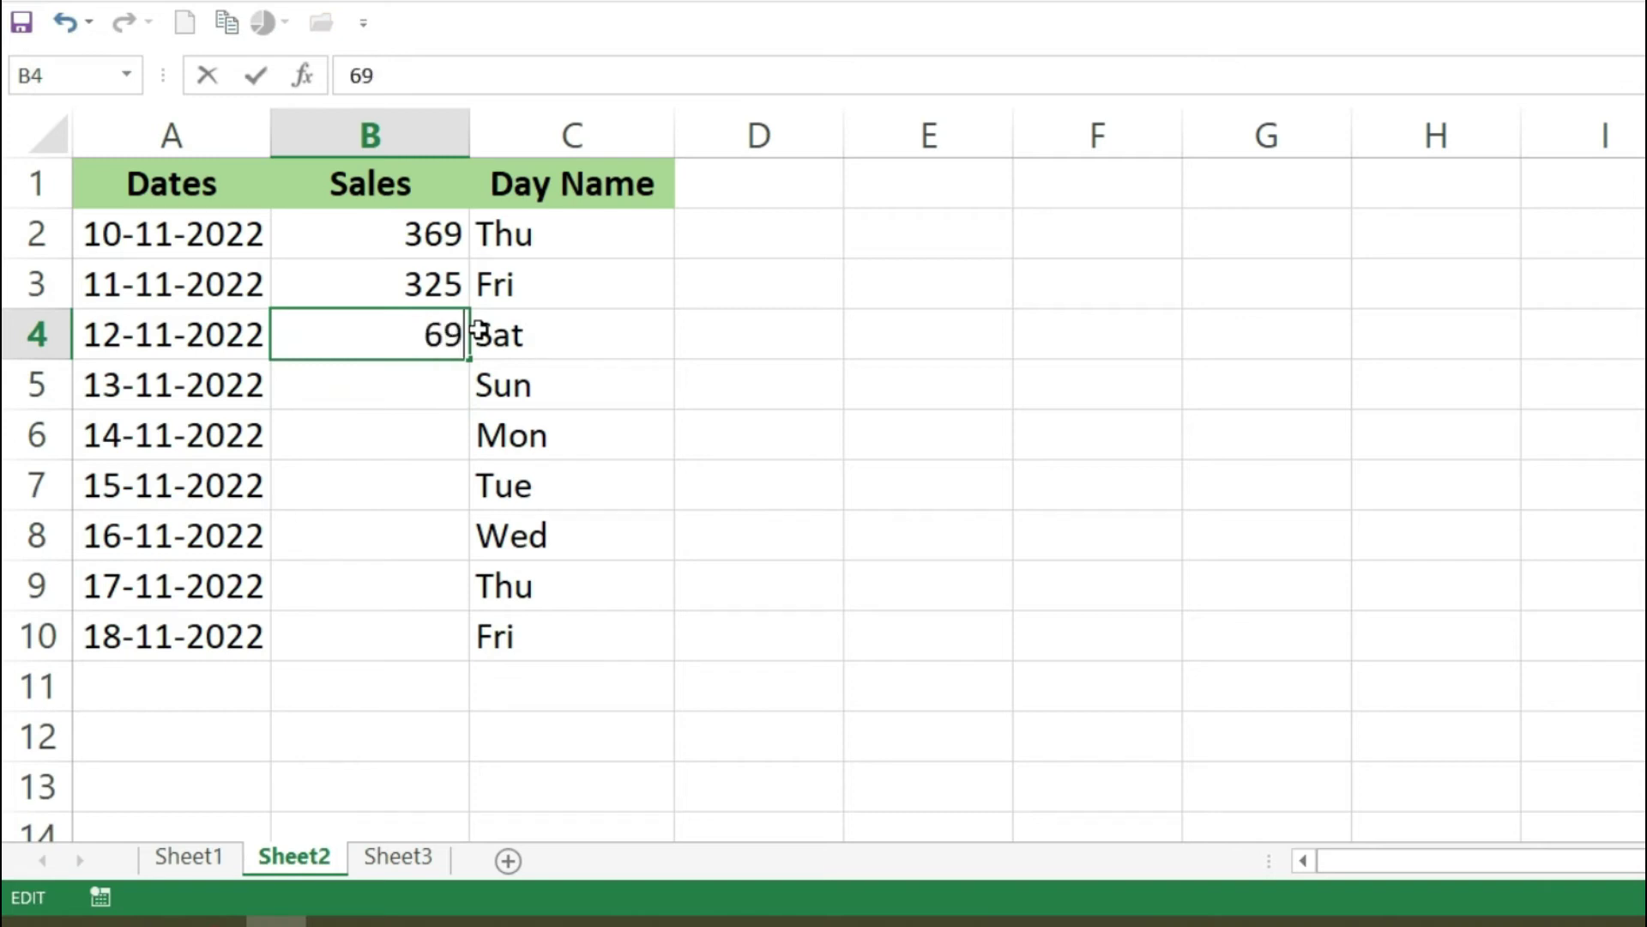
type("3")
key("Return")
type("369")
key("Return")
type("258")
key("Return")
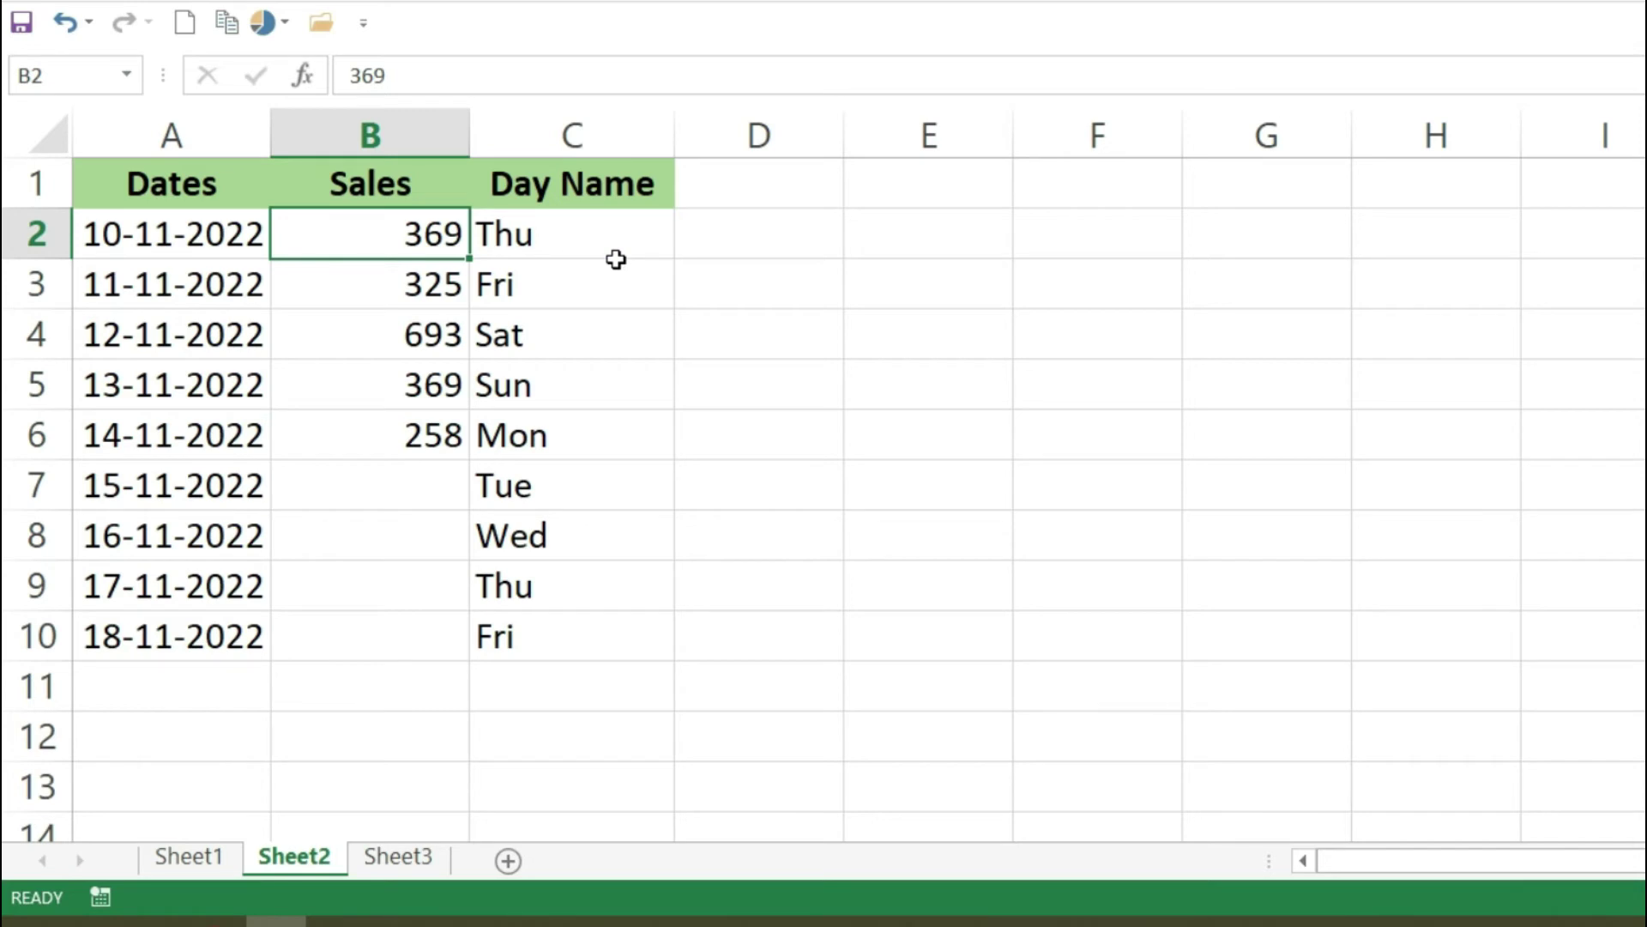
left_click(618, 236)
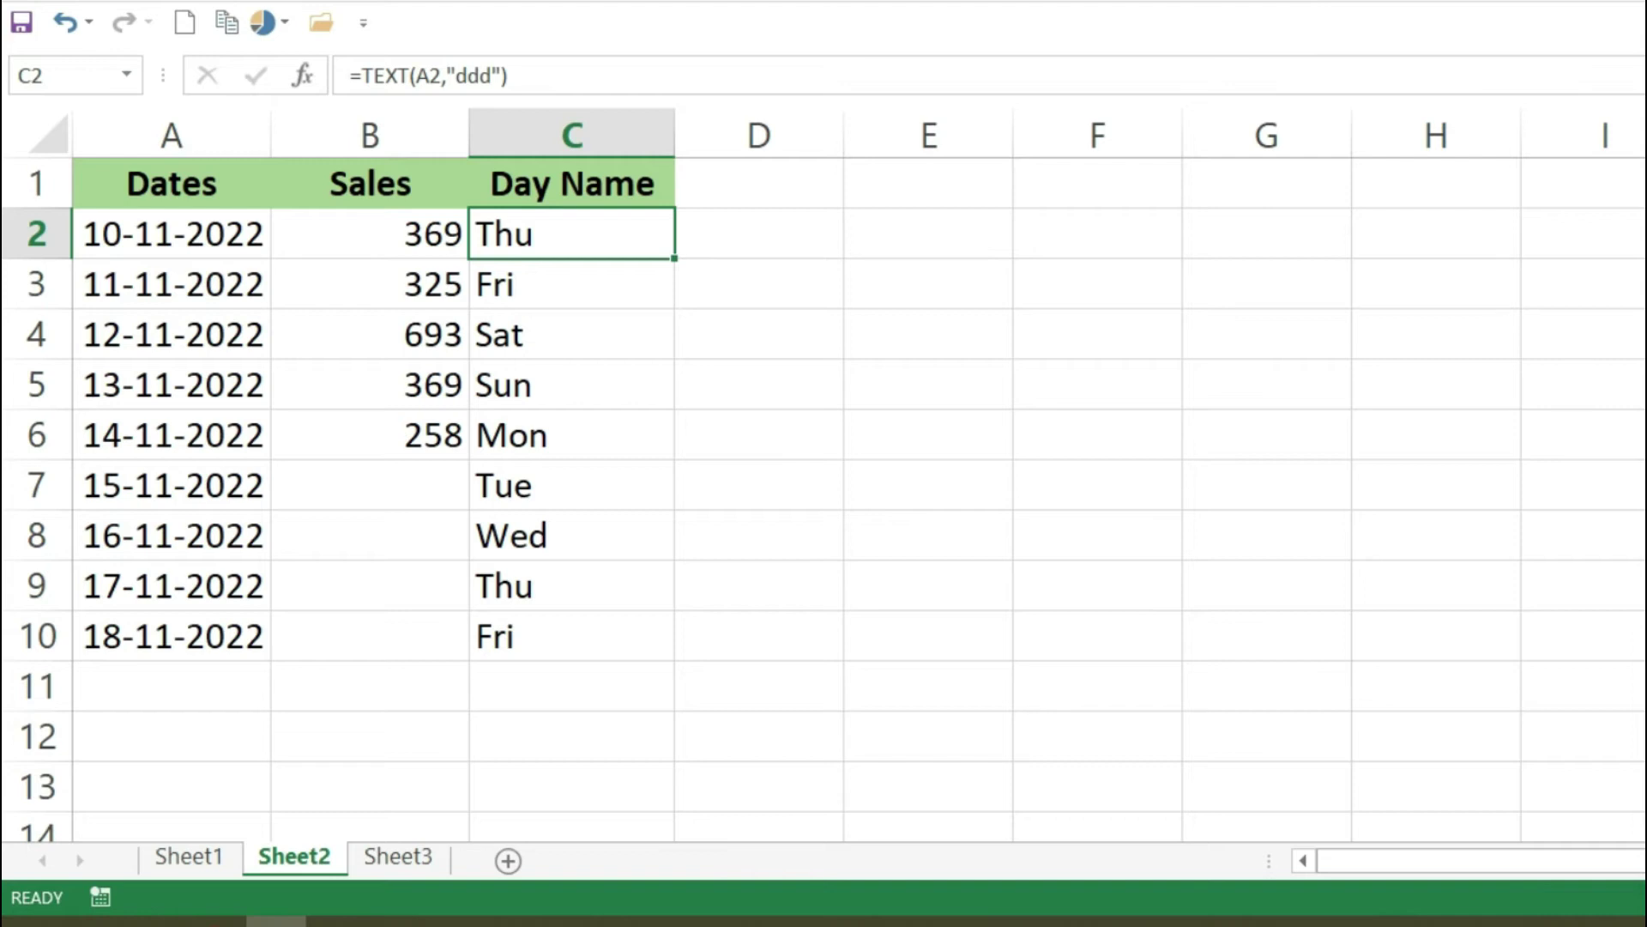
Step: Change C2's formula to =TEXT(A2,"ddd")&":"&B2 so it shows Thu:369
key("F2")
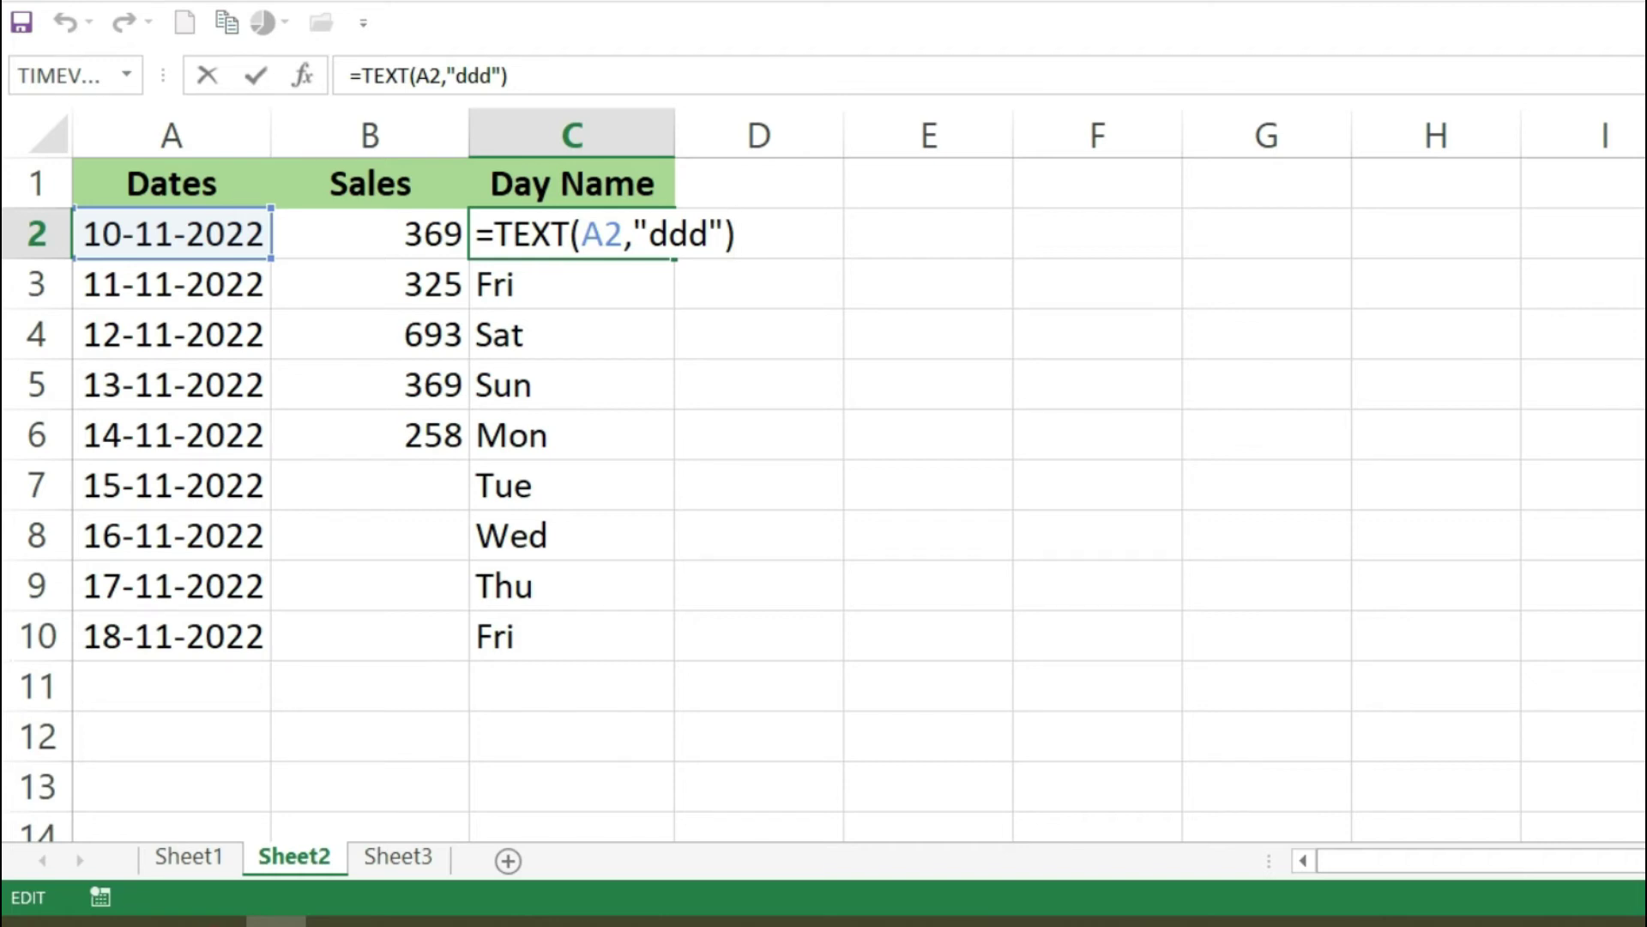
type("&\":")
type("\"&")
left_click(418, 233)
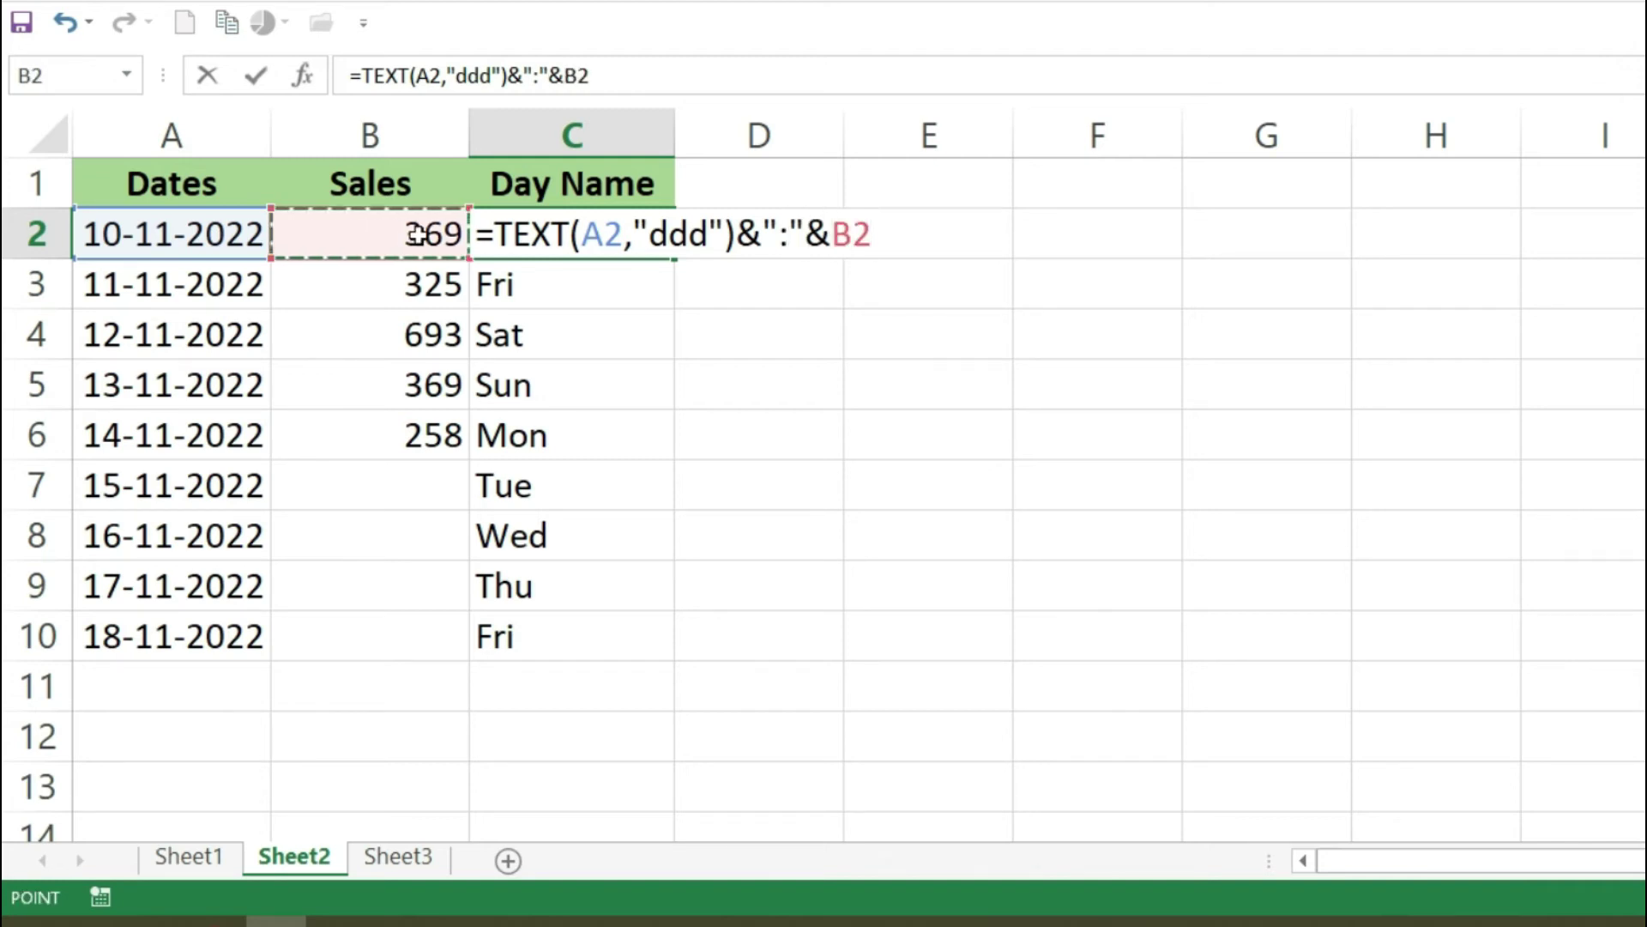
key("Return")
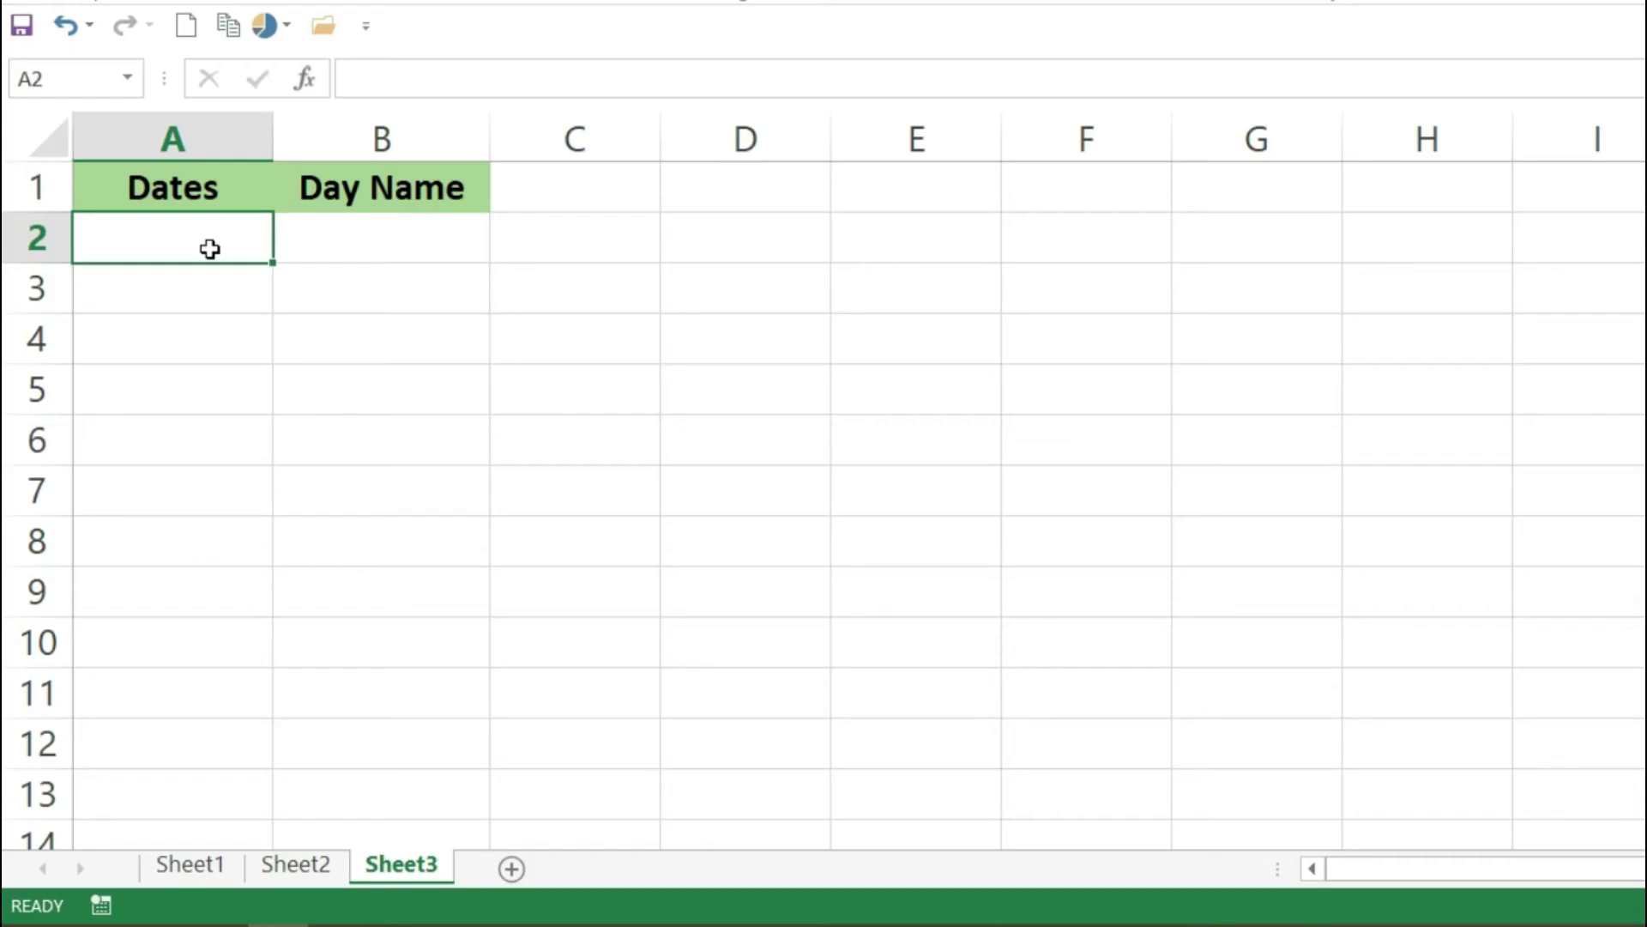
Step: Fill dates 10-11-2022 to 18-11-2022 in A2:A10 and copy =WEEKDAY(A2,2) down B2:B10
type("10-11-2022")
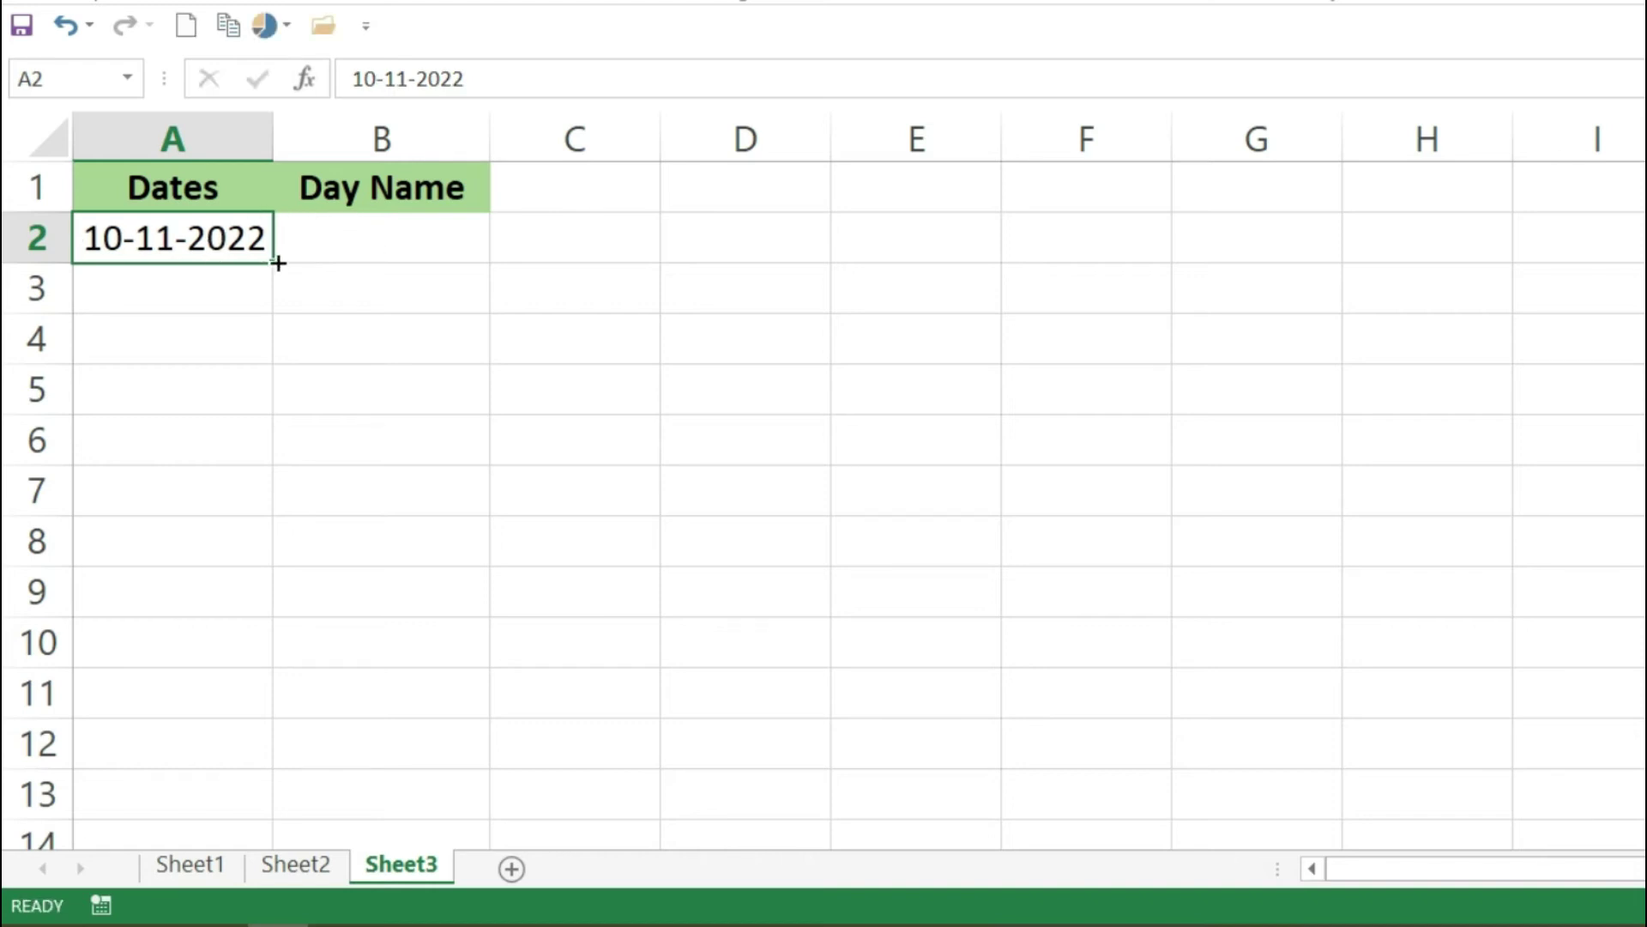
left_click_drag(273, 262, 273, 657)
double_click(380, 251)
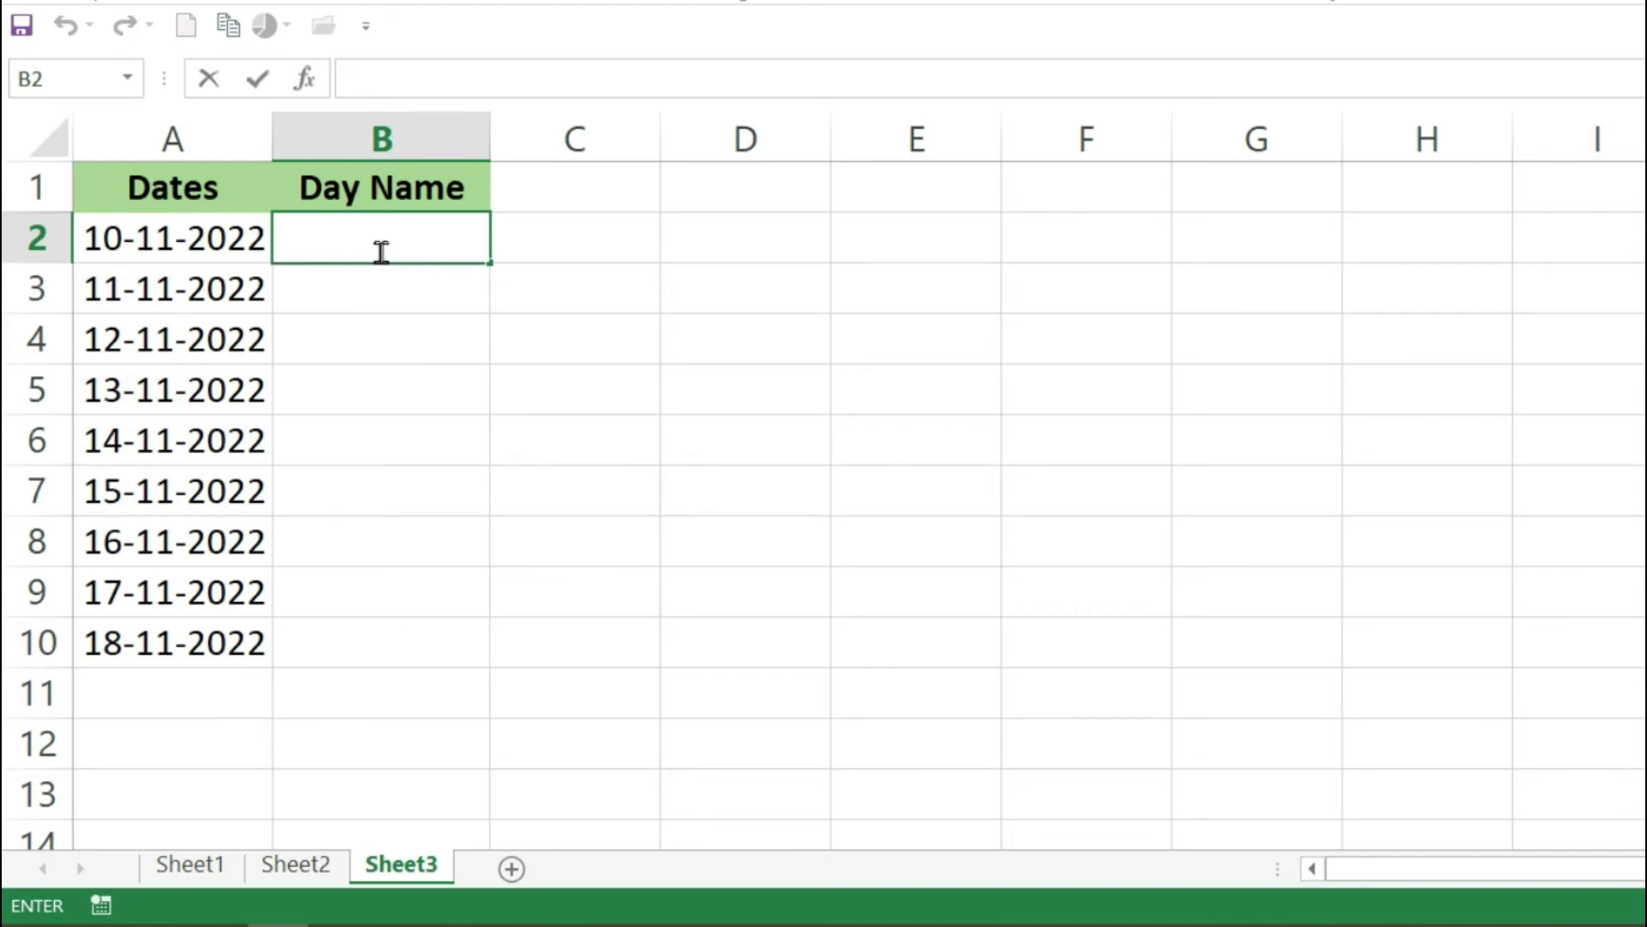
type("=")
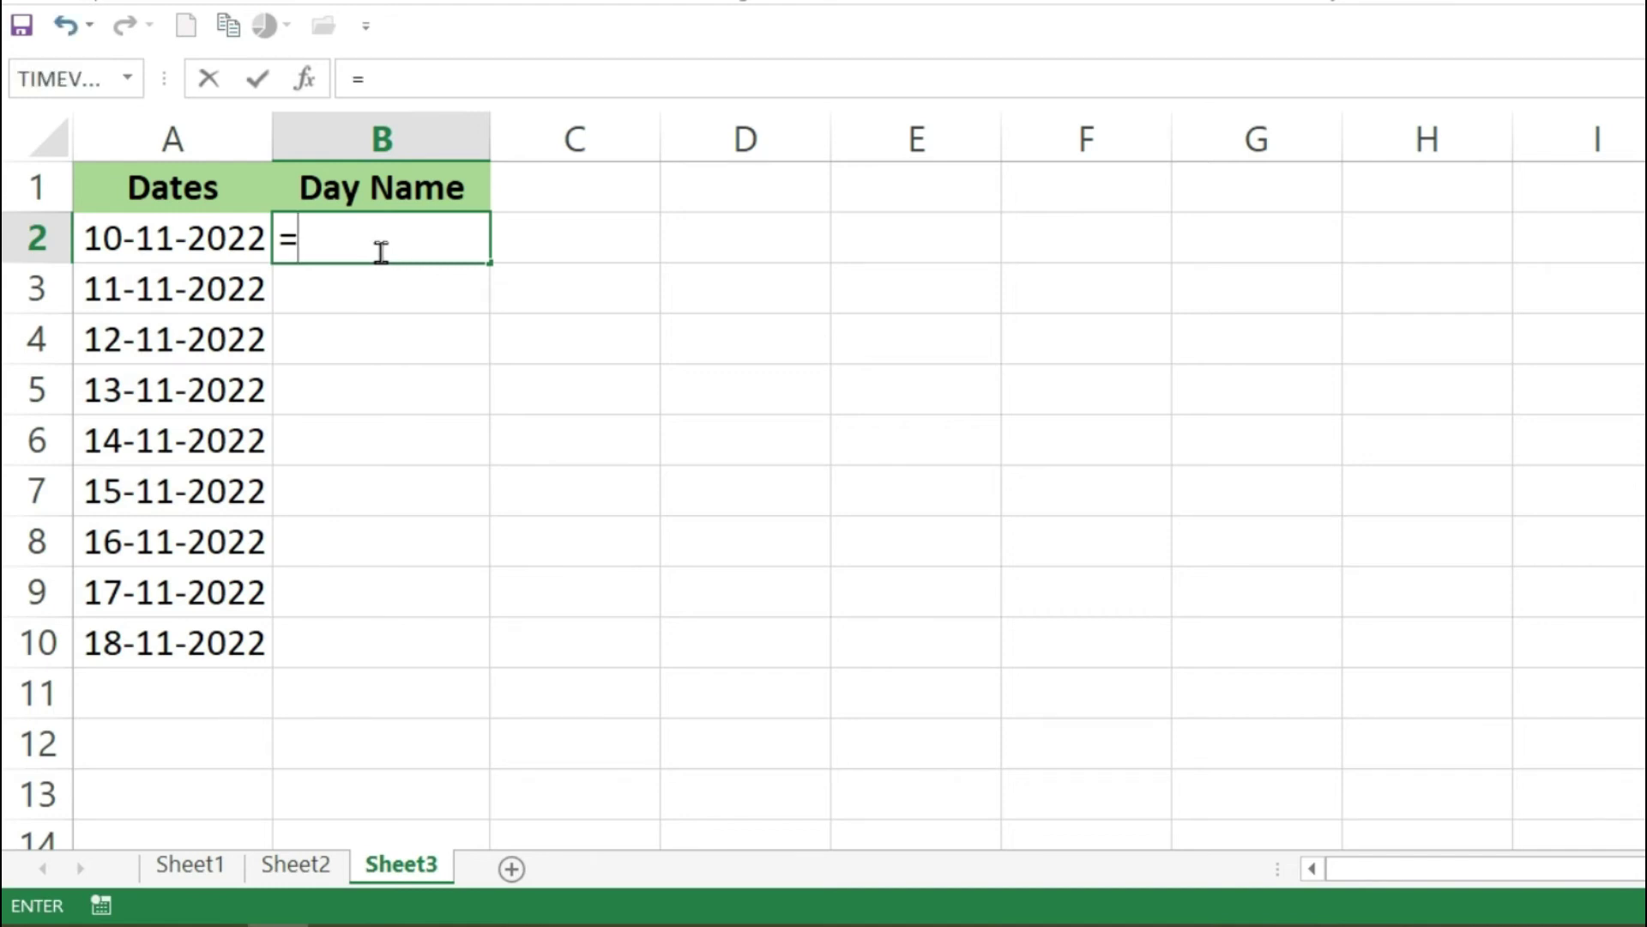
type("wee")
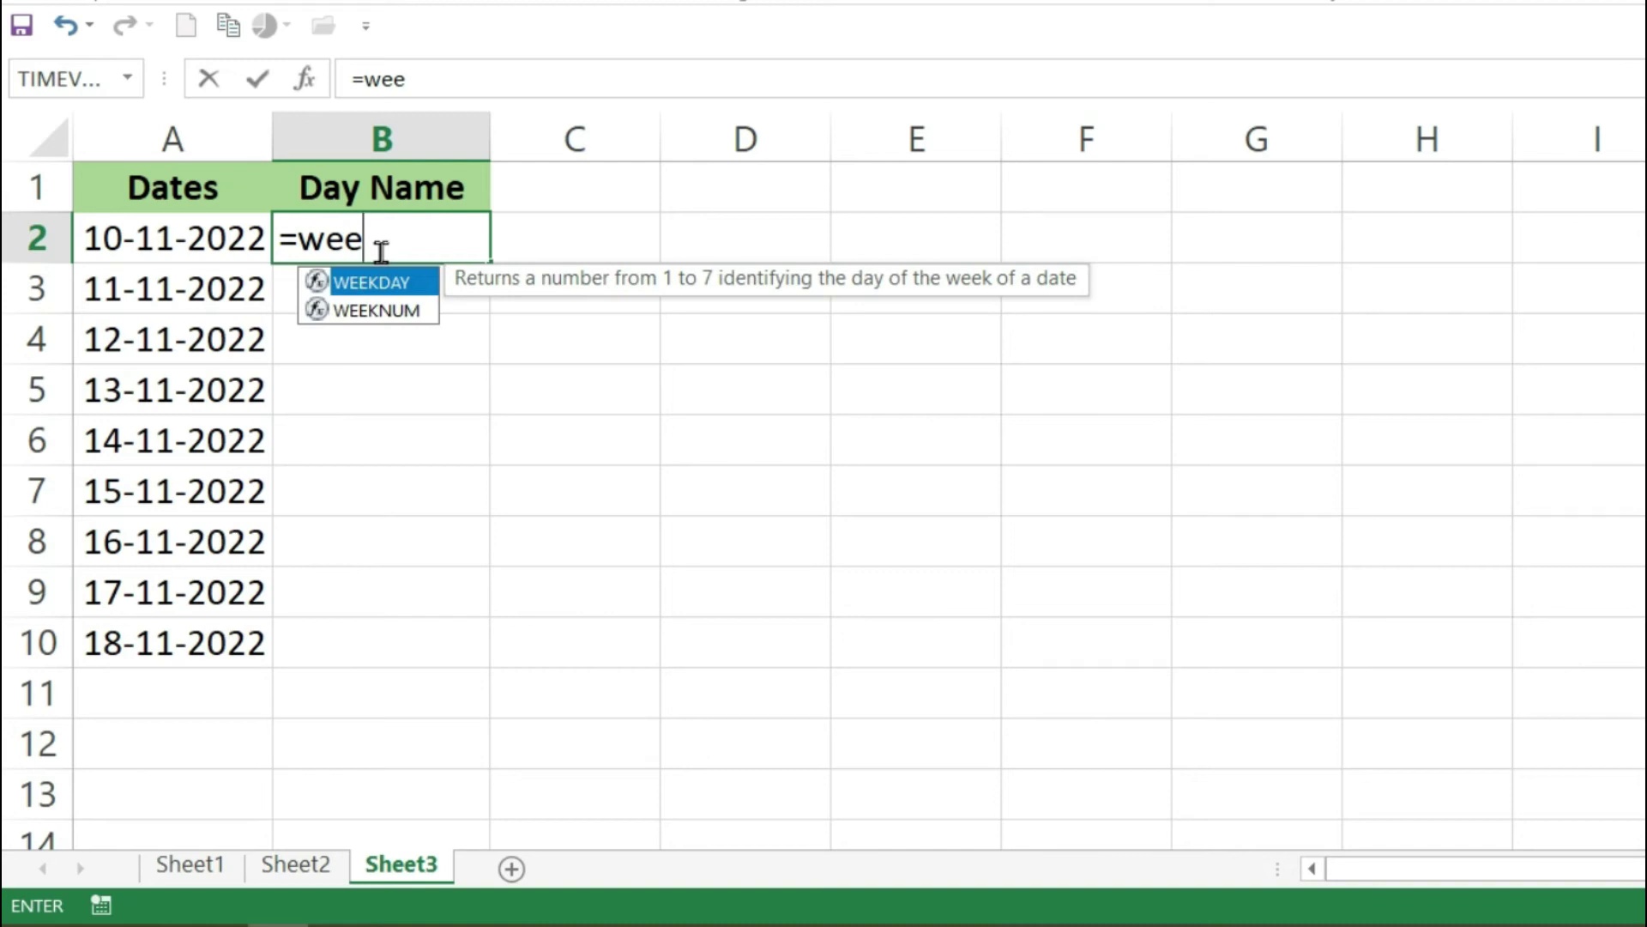
key("Tab")
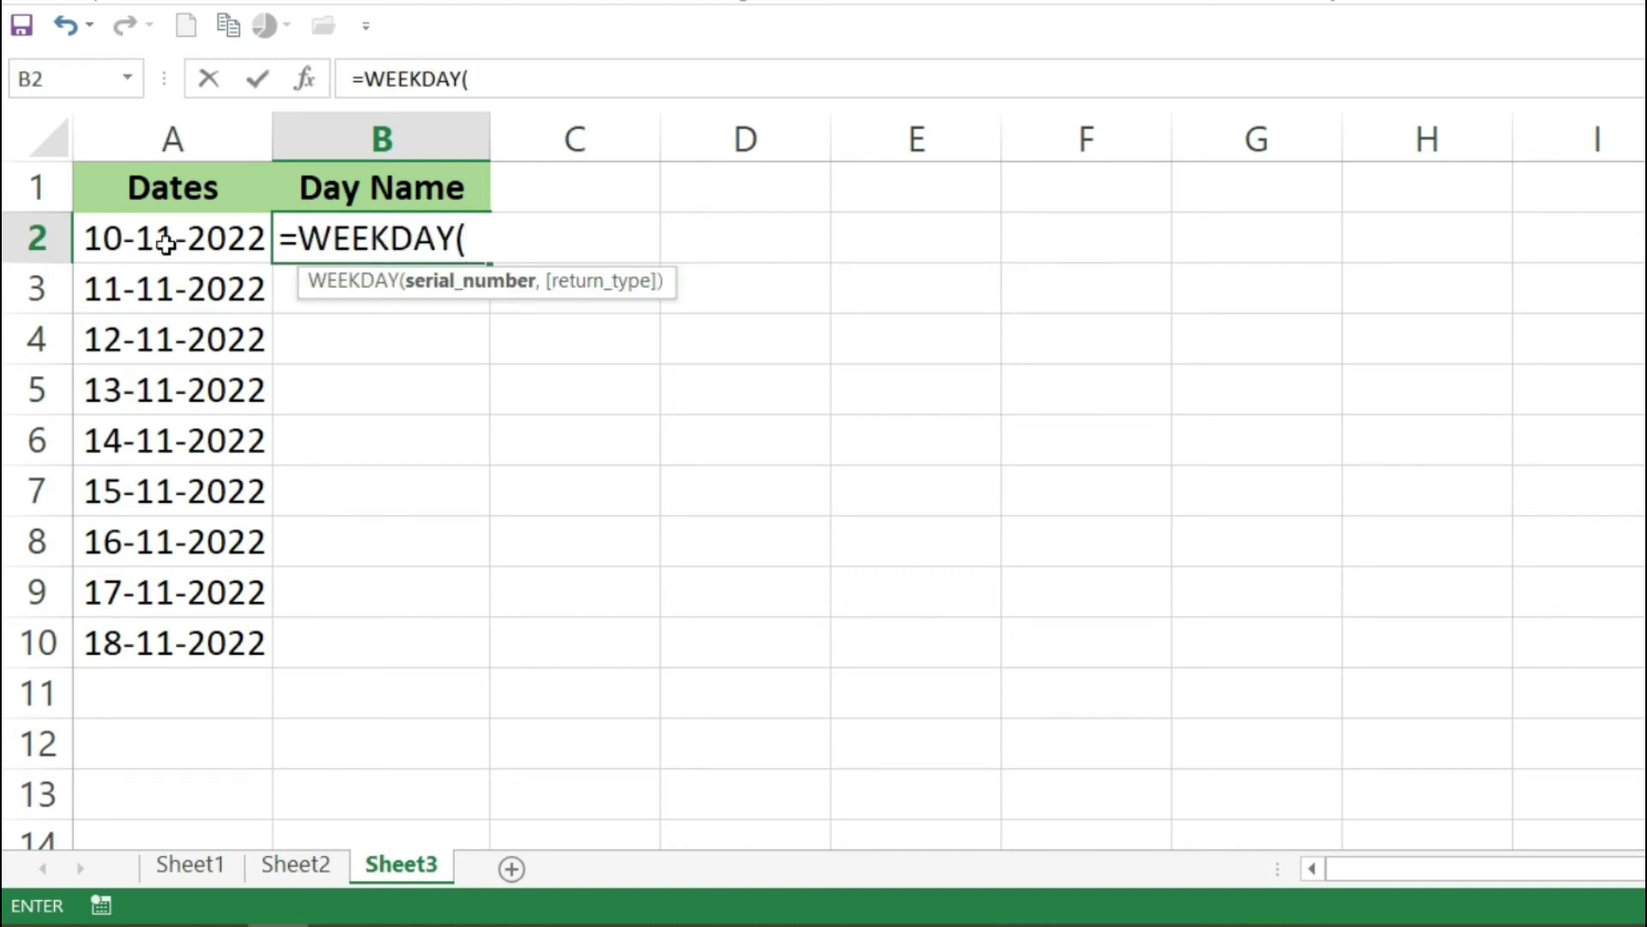
left_click(165, 243)
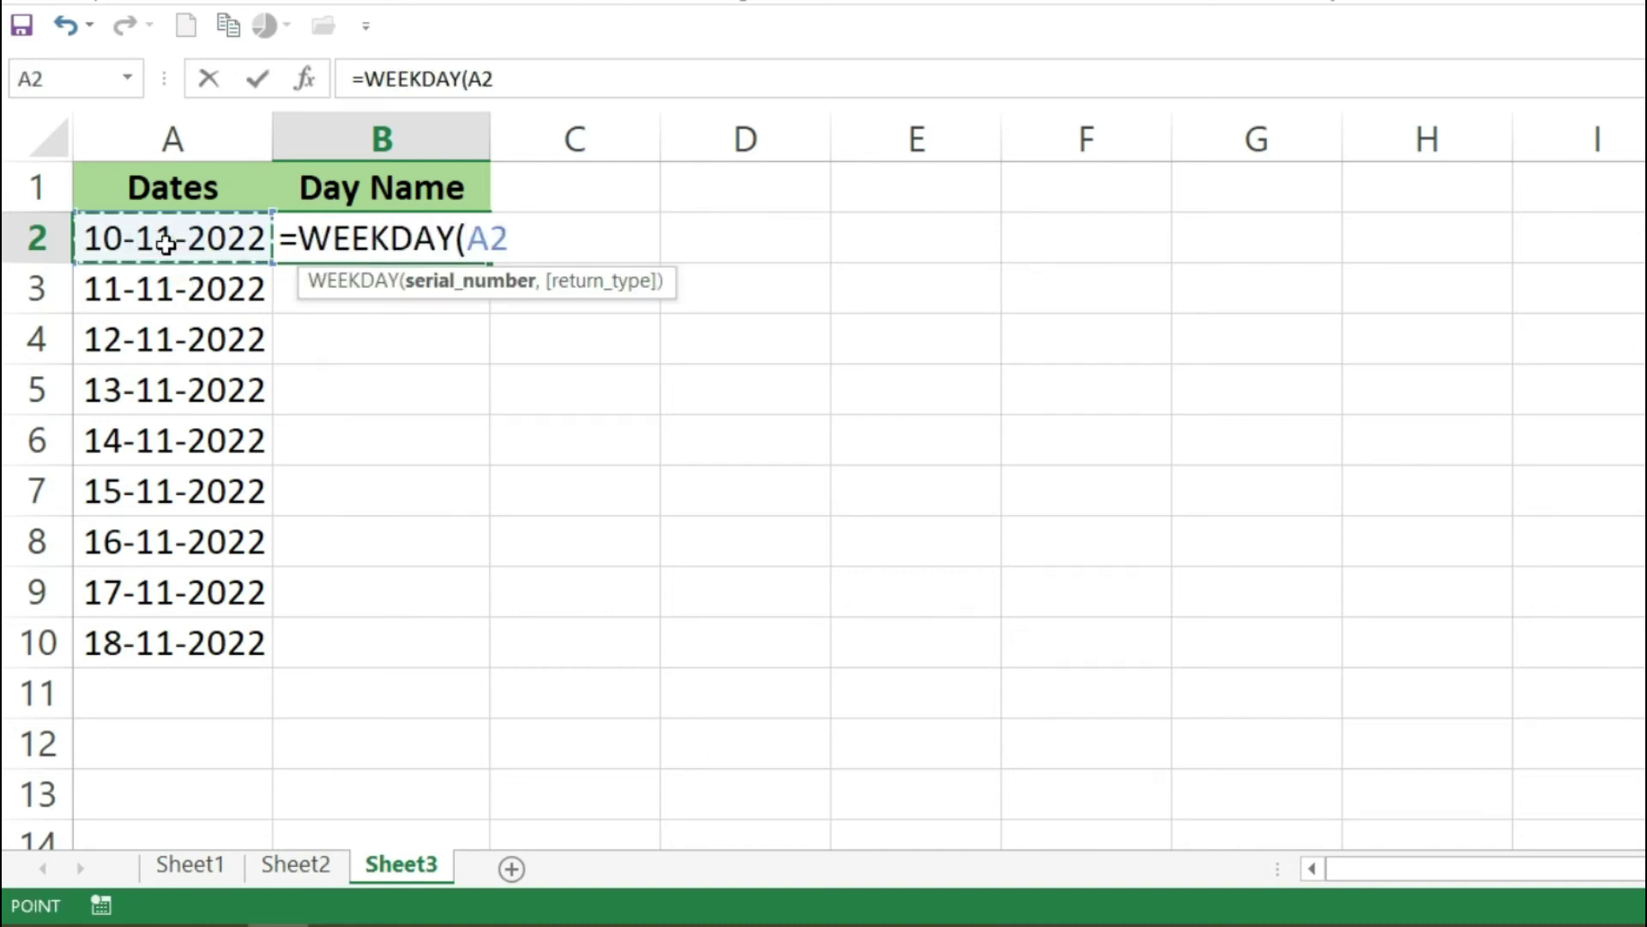
type(",")
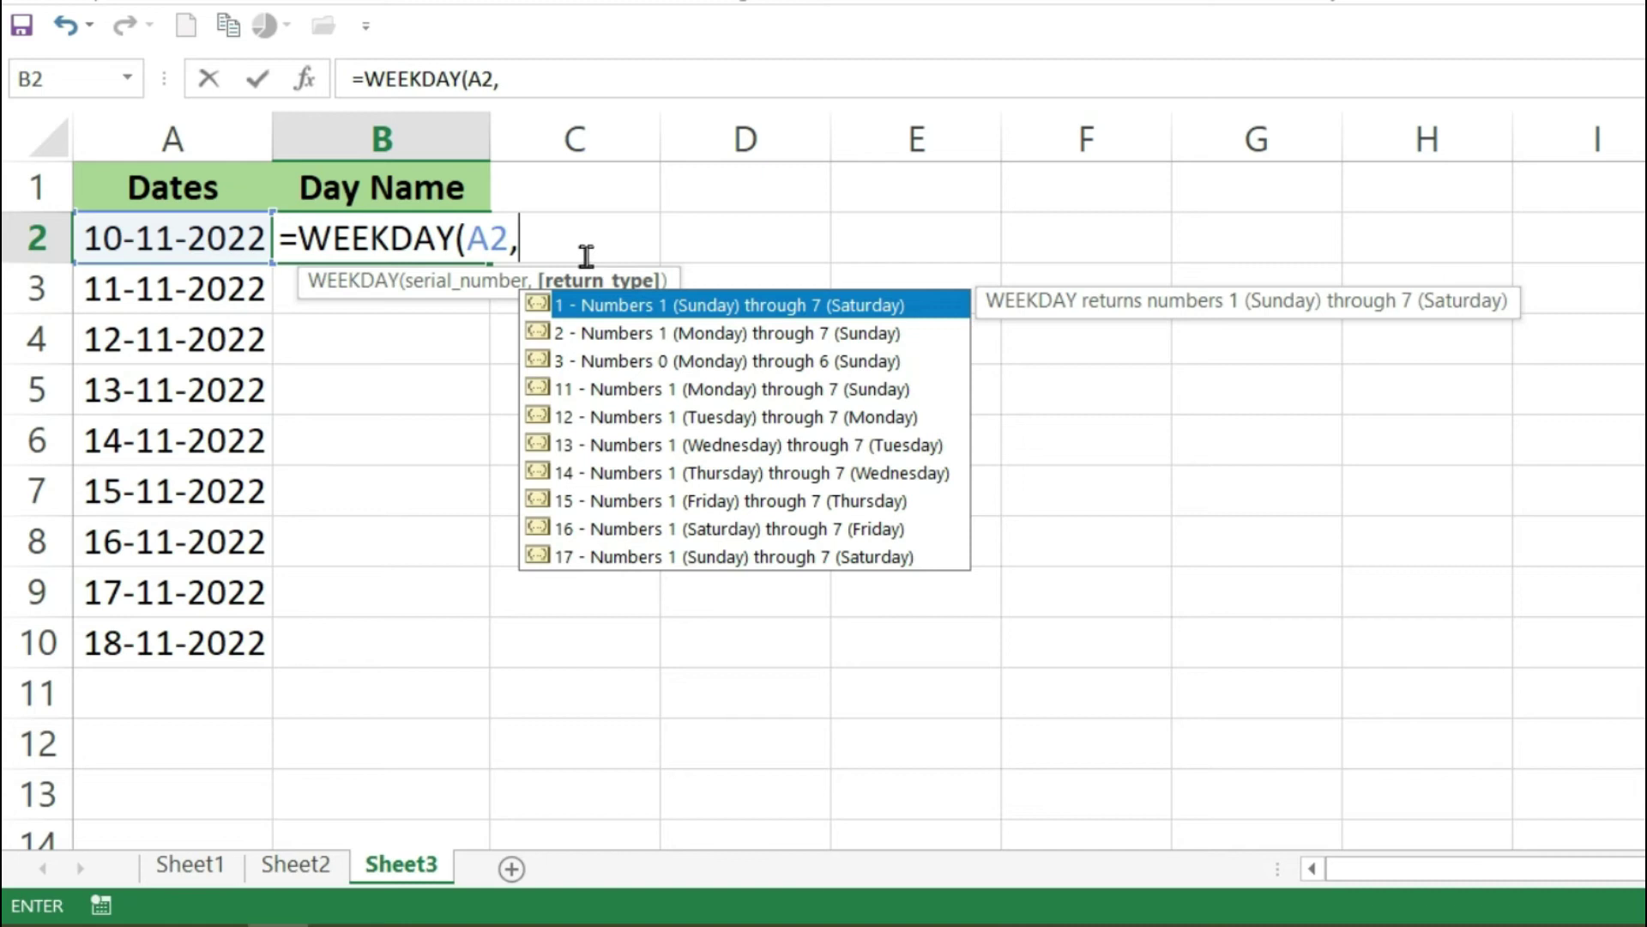
type("2")
type(")")
key("Return")
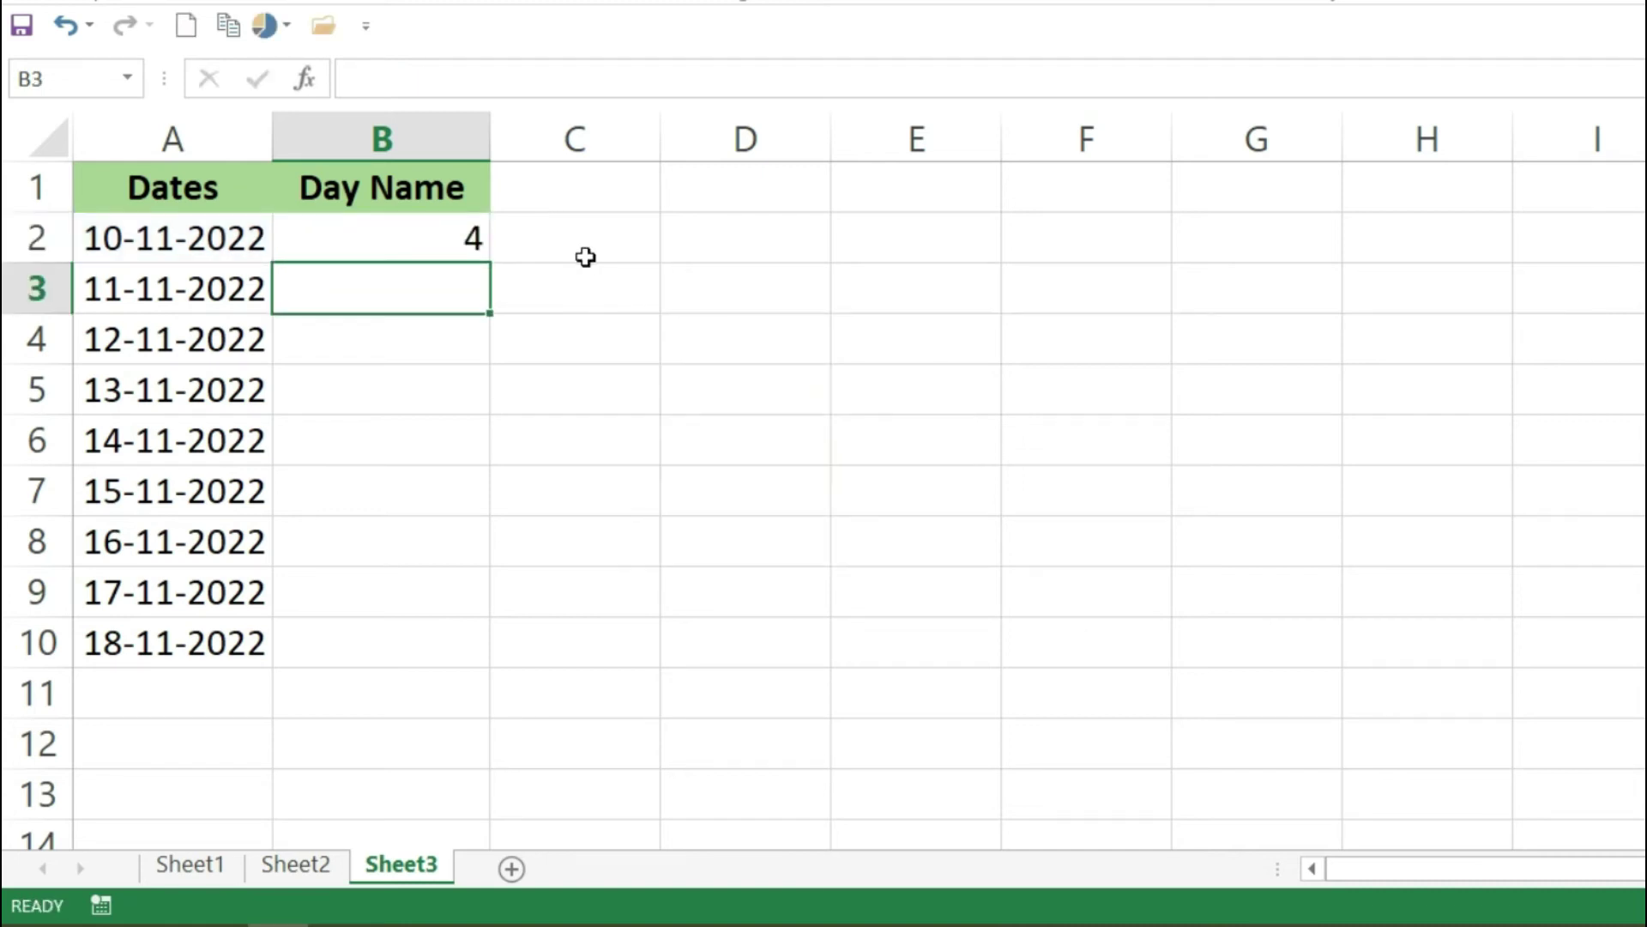
left_click(443, 233)
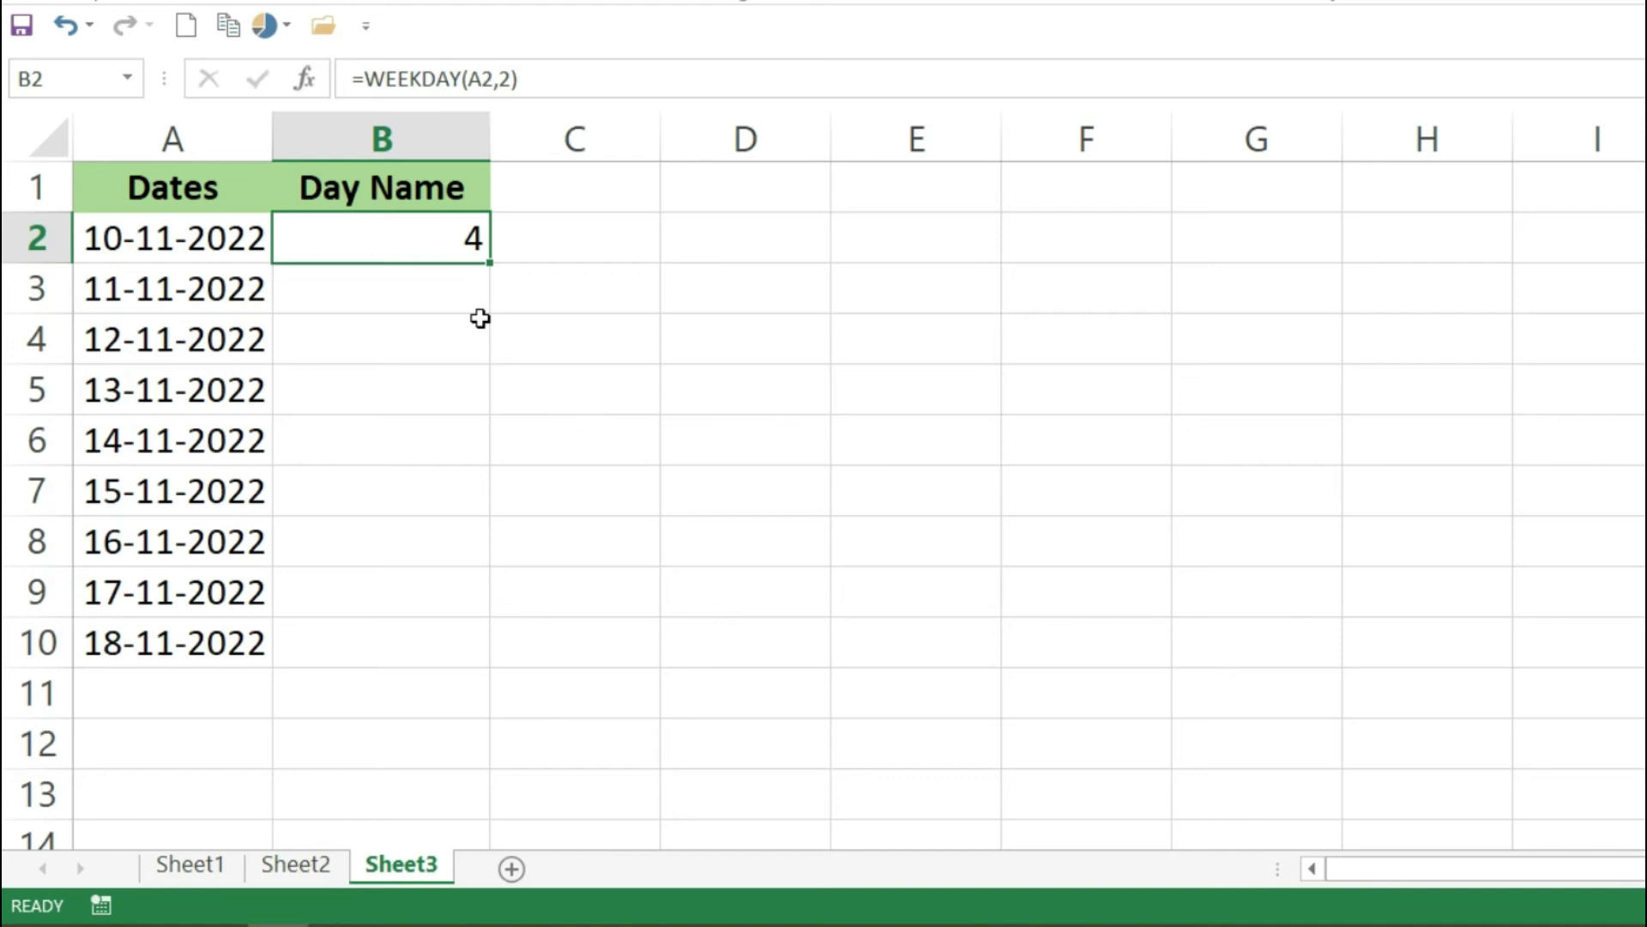
double_click(489, 263)
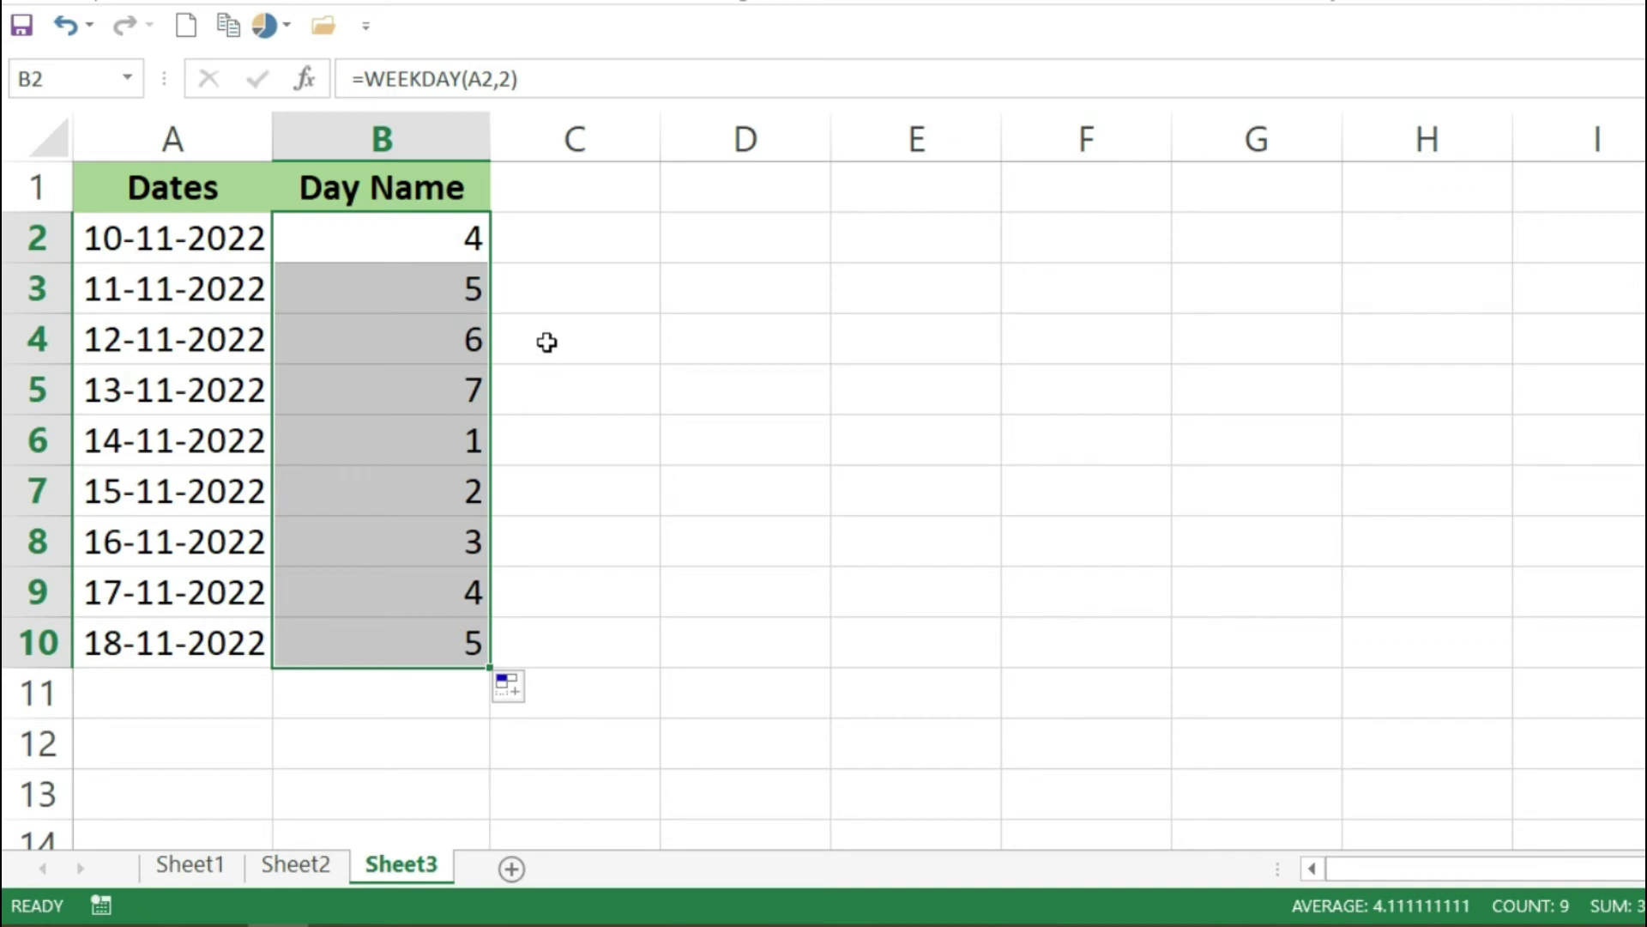
left_click(669, 288)
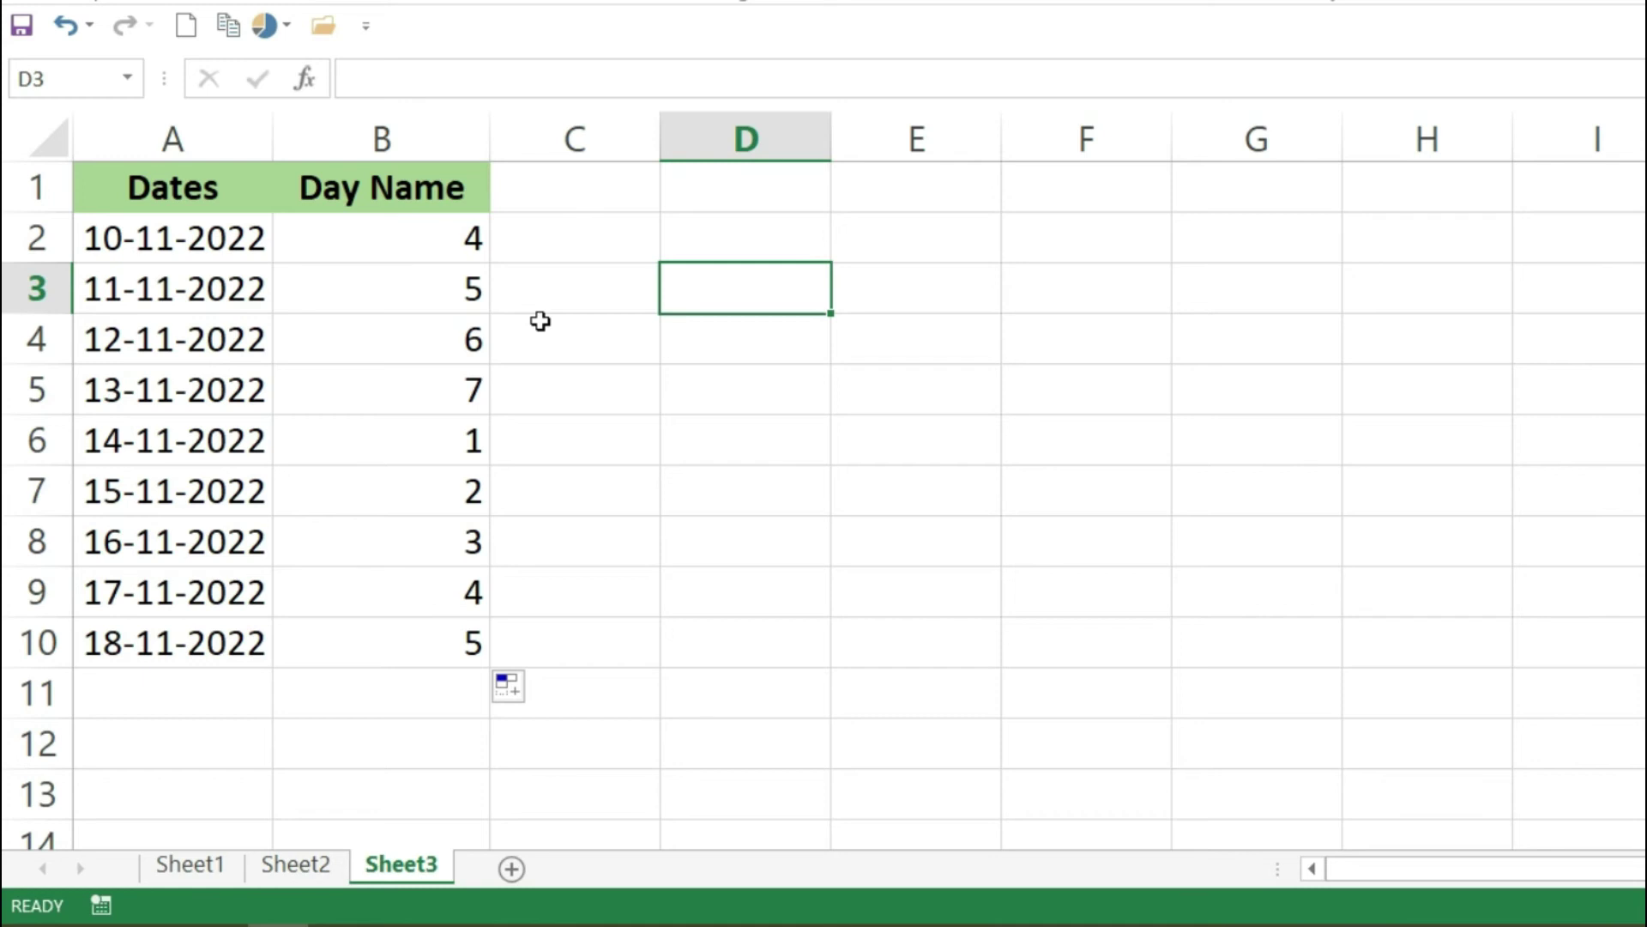
Step: Wrap the WEEKDAY formula in B2 inside a CHOOSE function
left_click(472, 238)
left_click(668, 280)
left_click(453, 244)
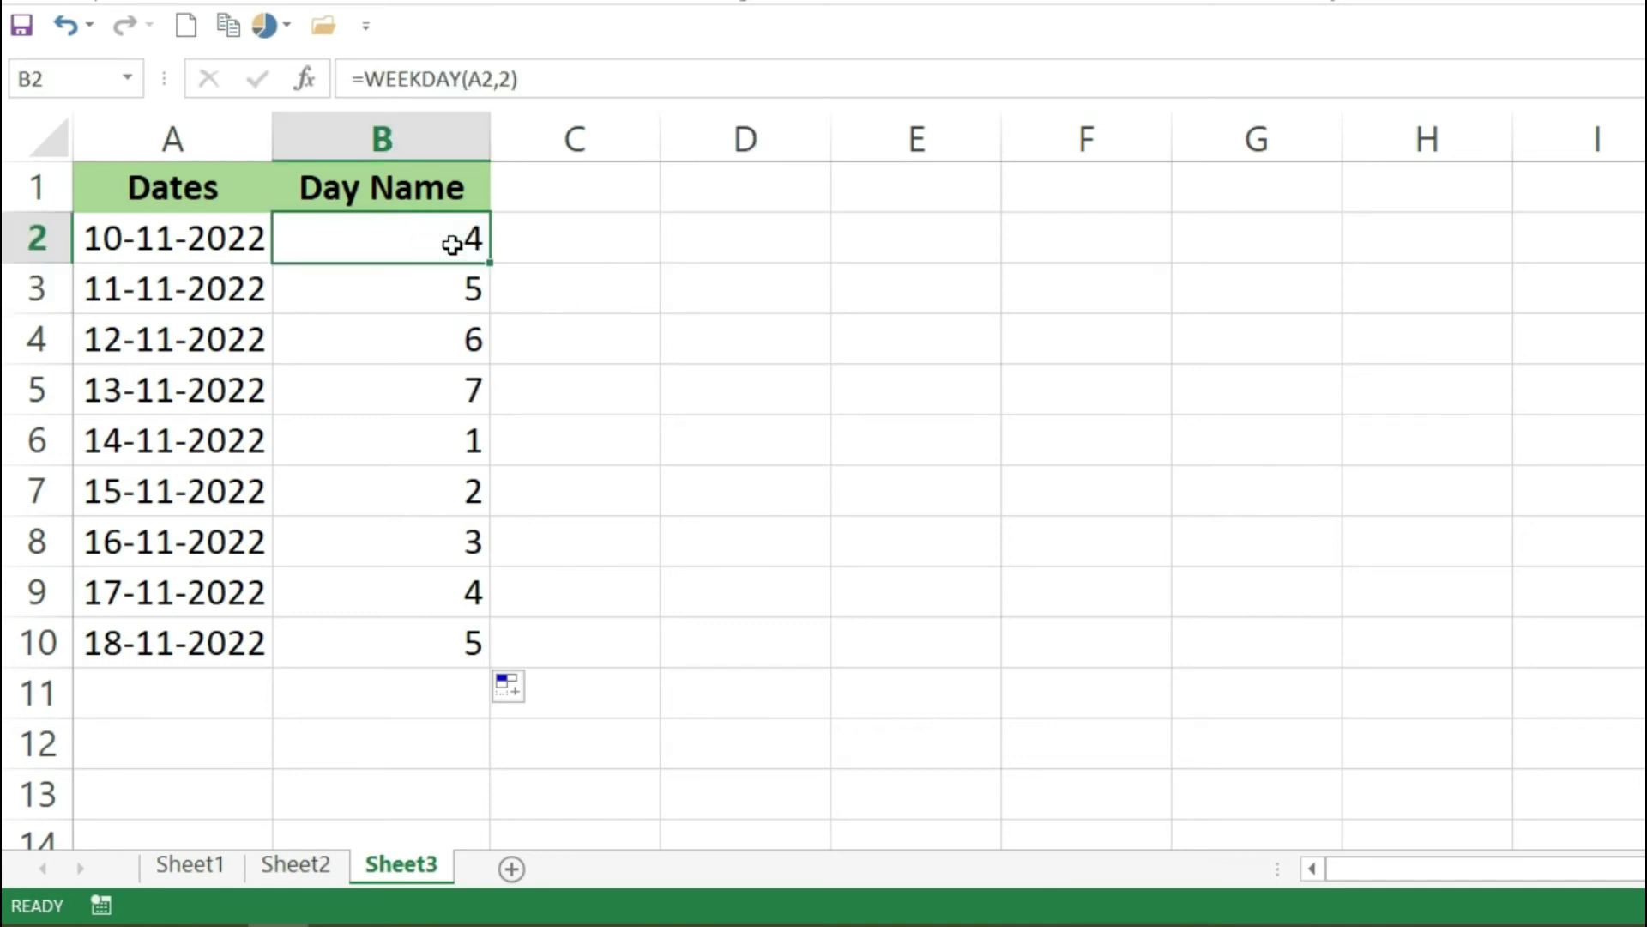
double_click(453, 243)
left_click(295, 243)
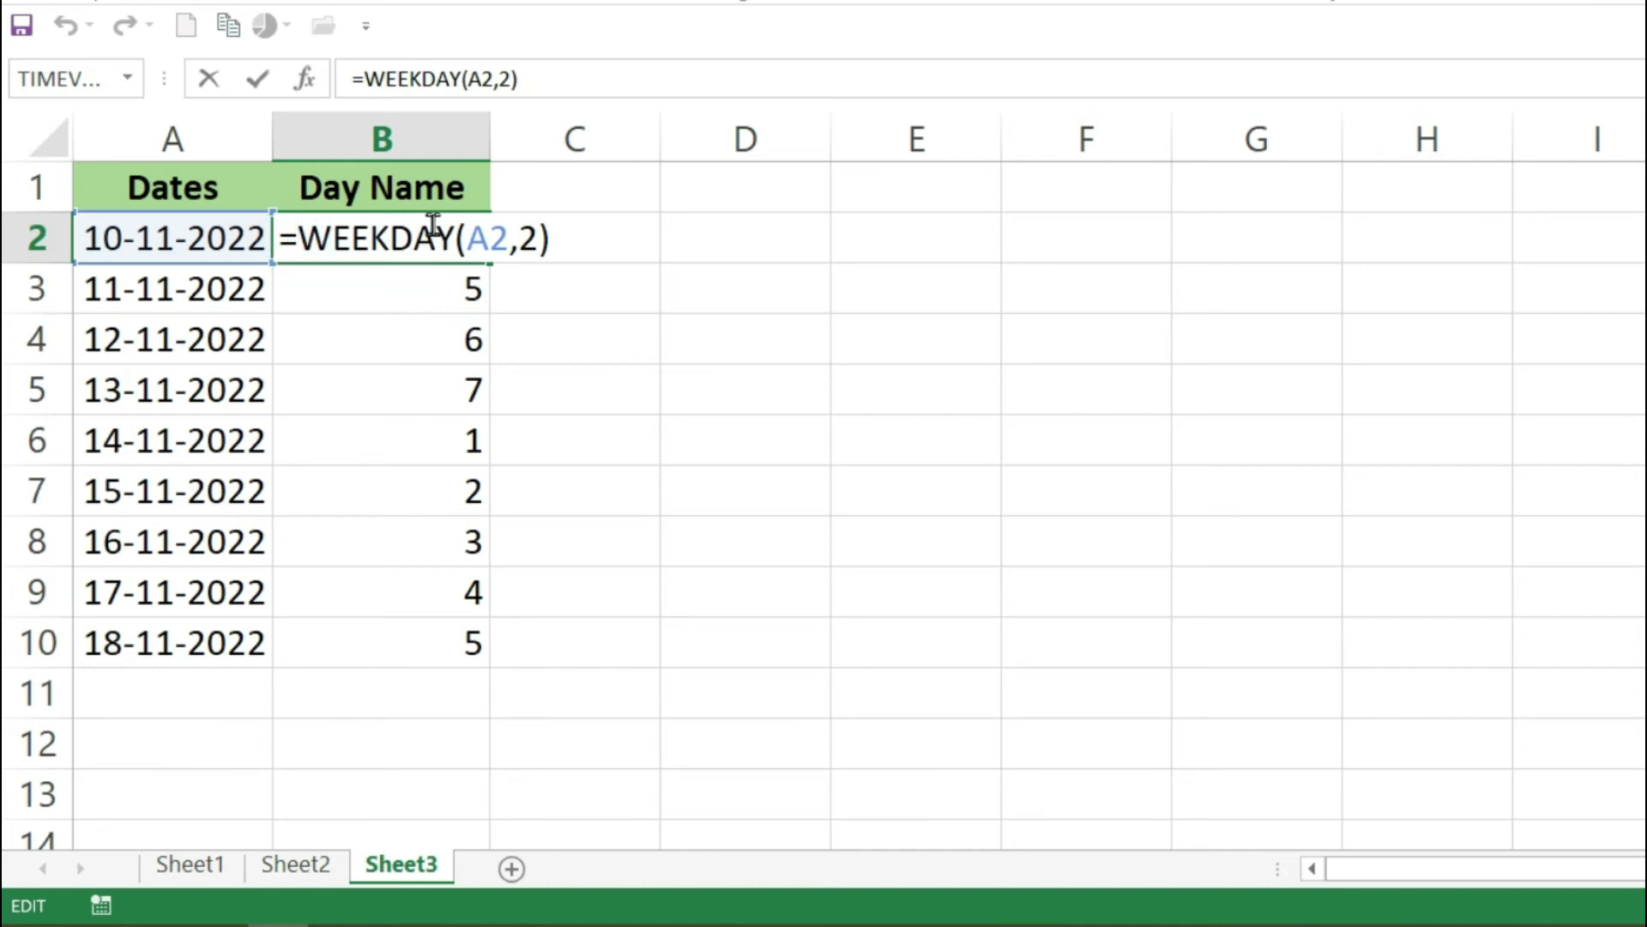
type("choo")
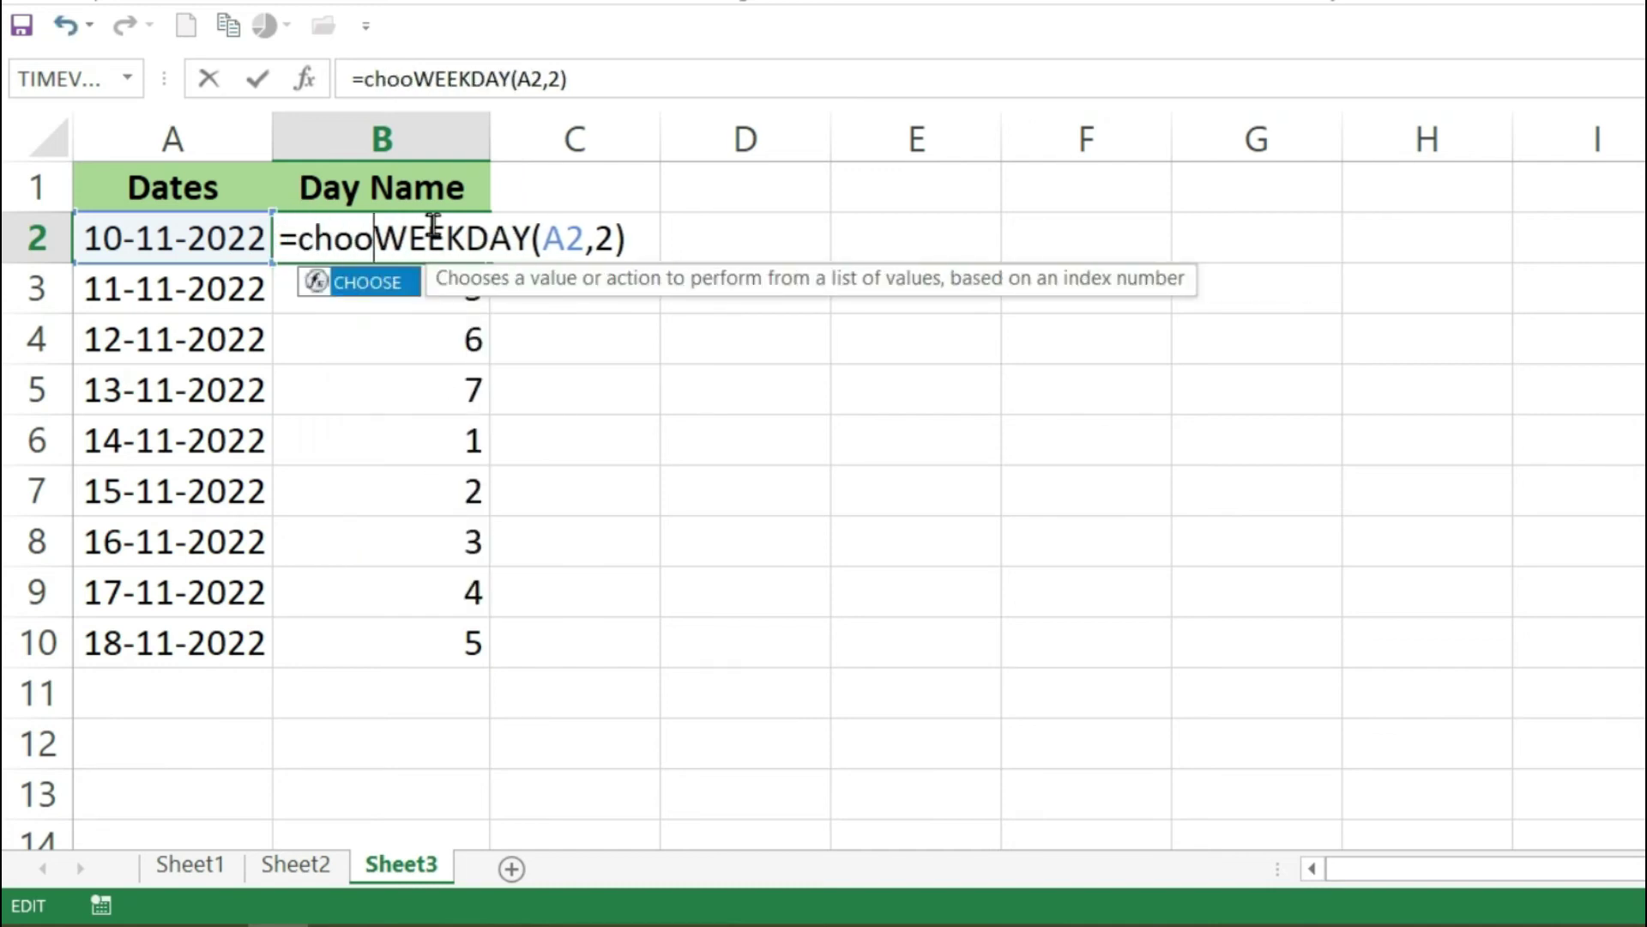
key("Tab")
Step: Complete B2 as =CHOOSE(WEEKDAY(A2,2),"Mon","Tue","Wed","Thu","Fri","Sat","Sun")
left_click(704, 230)
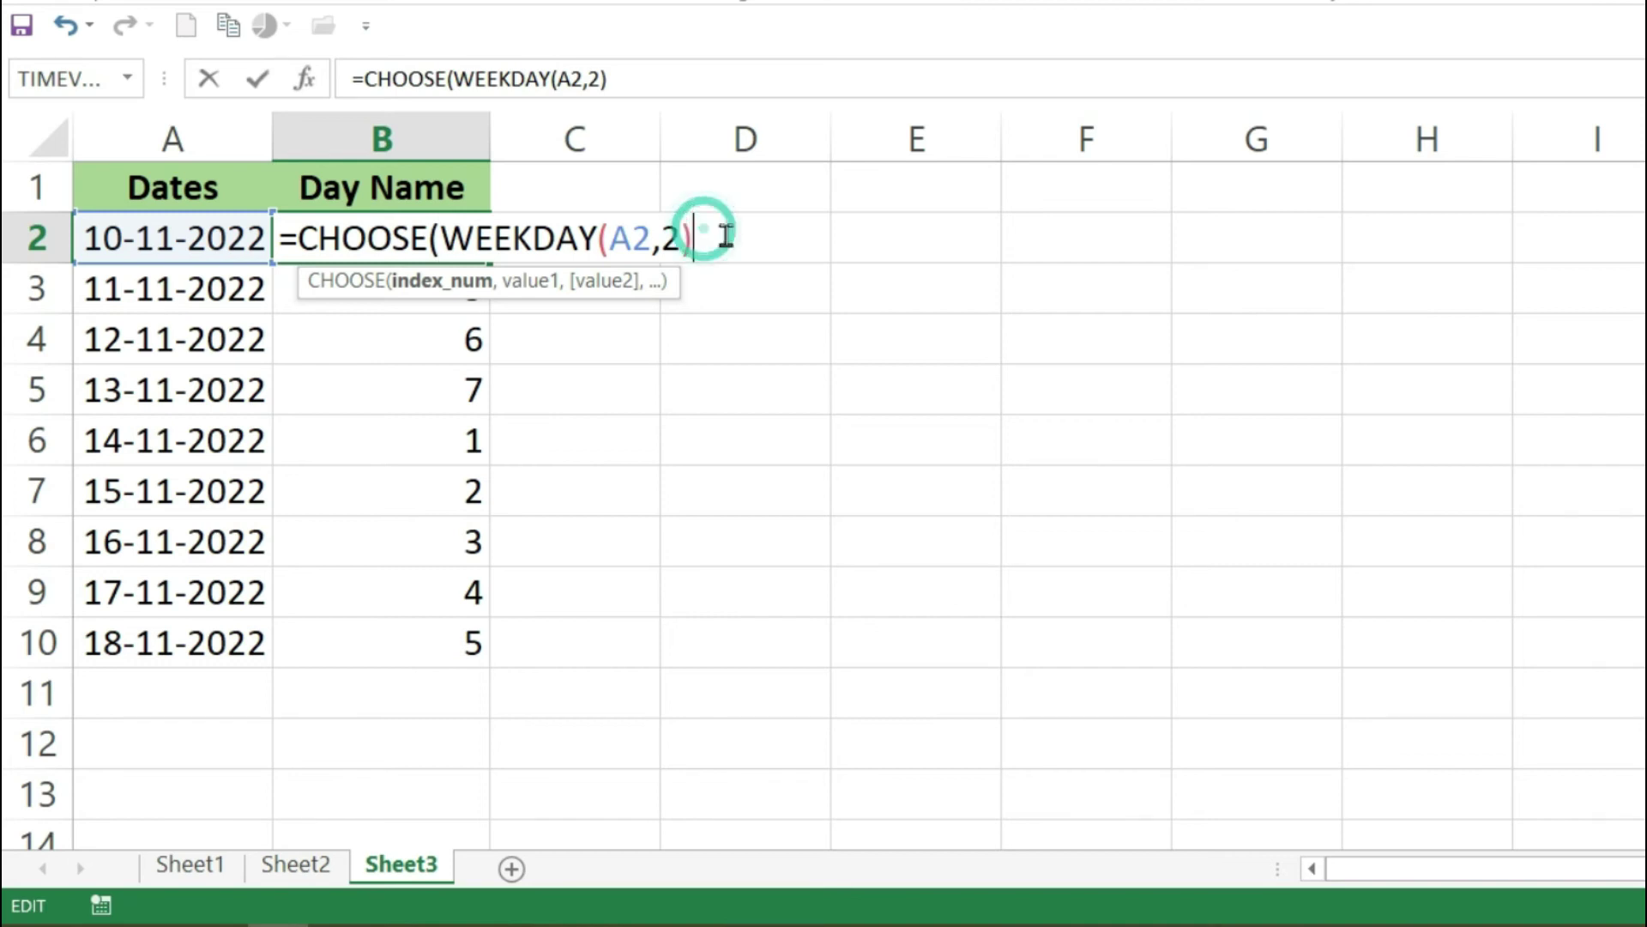
type(",")
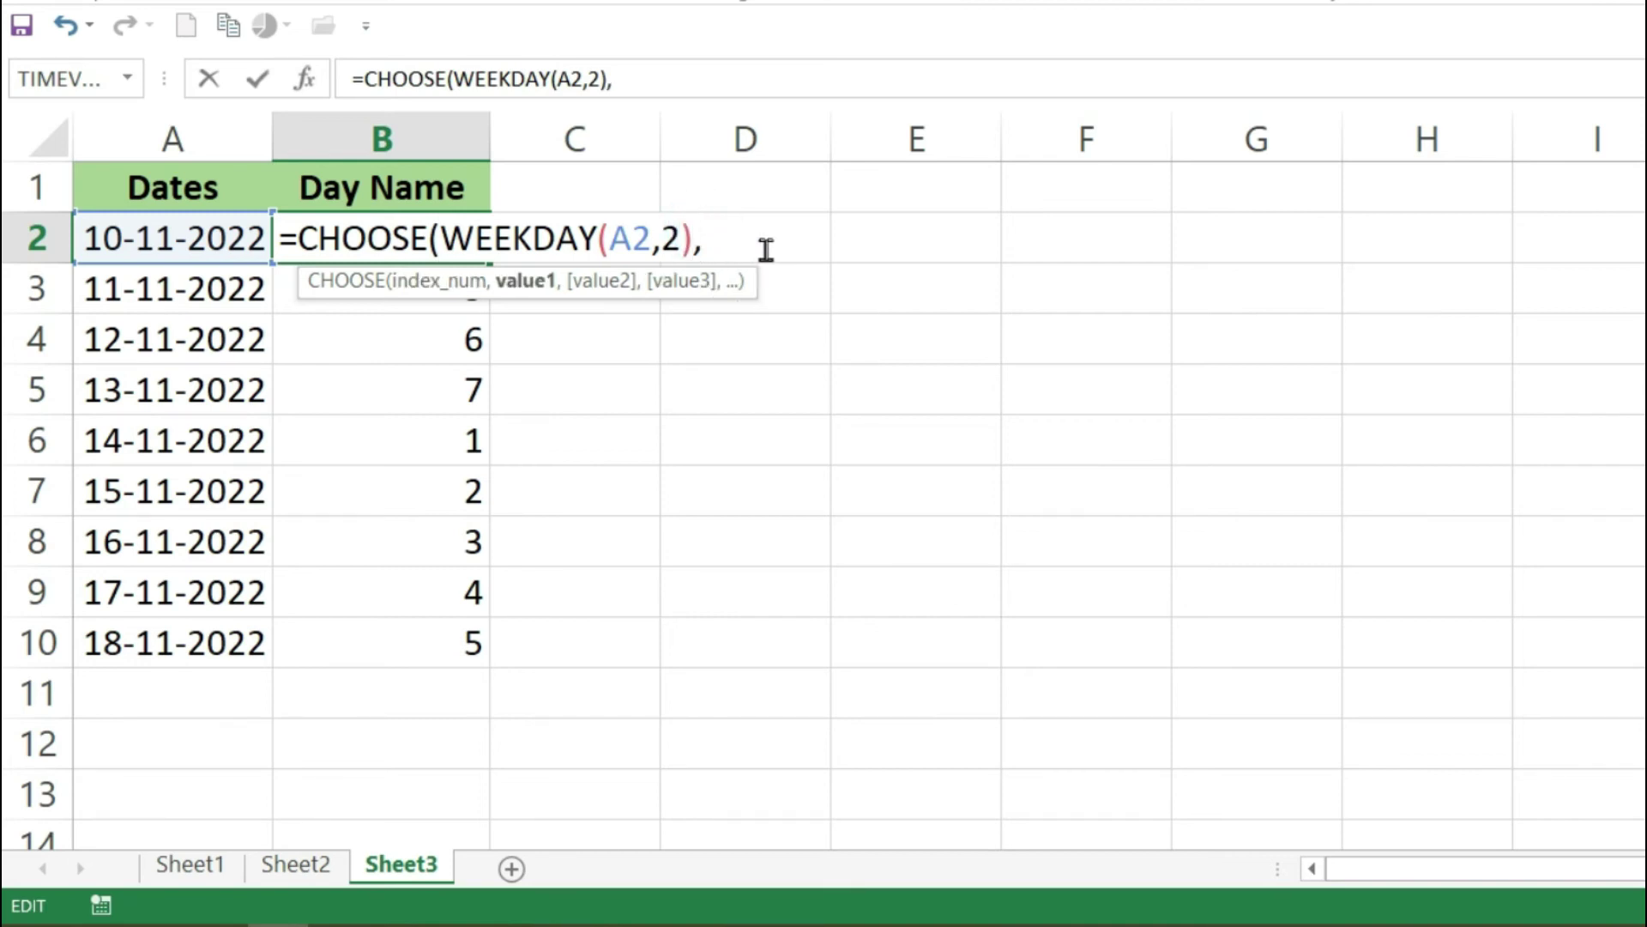
type("\"Mon")
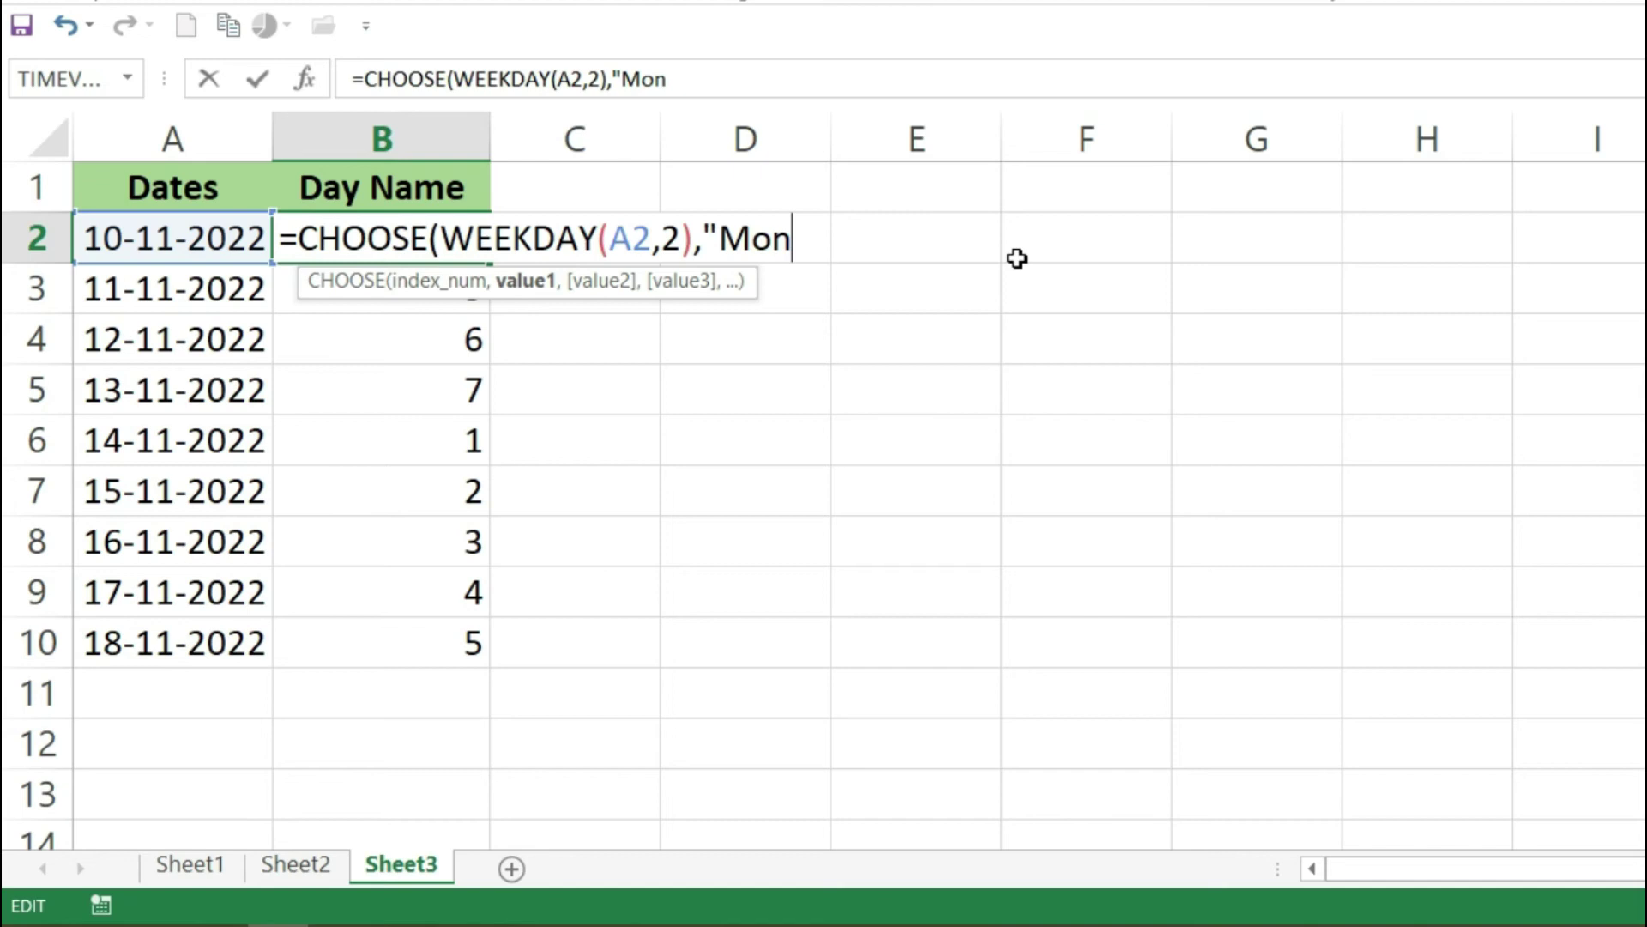
type("\",")
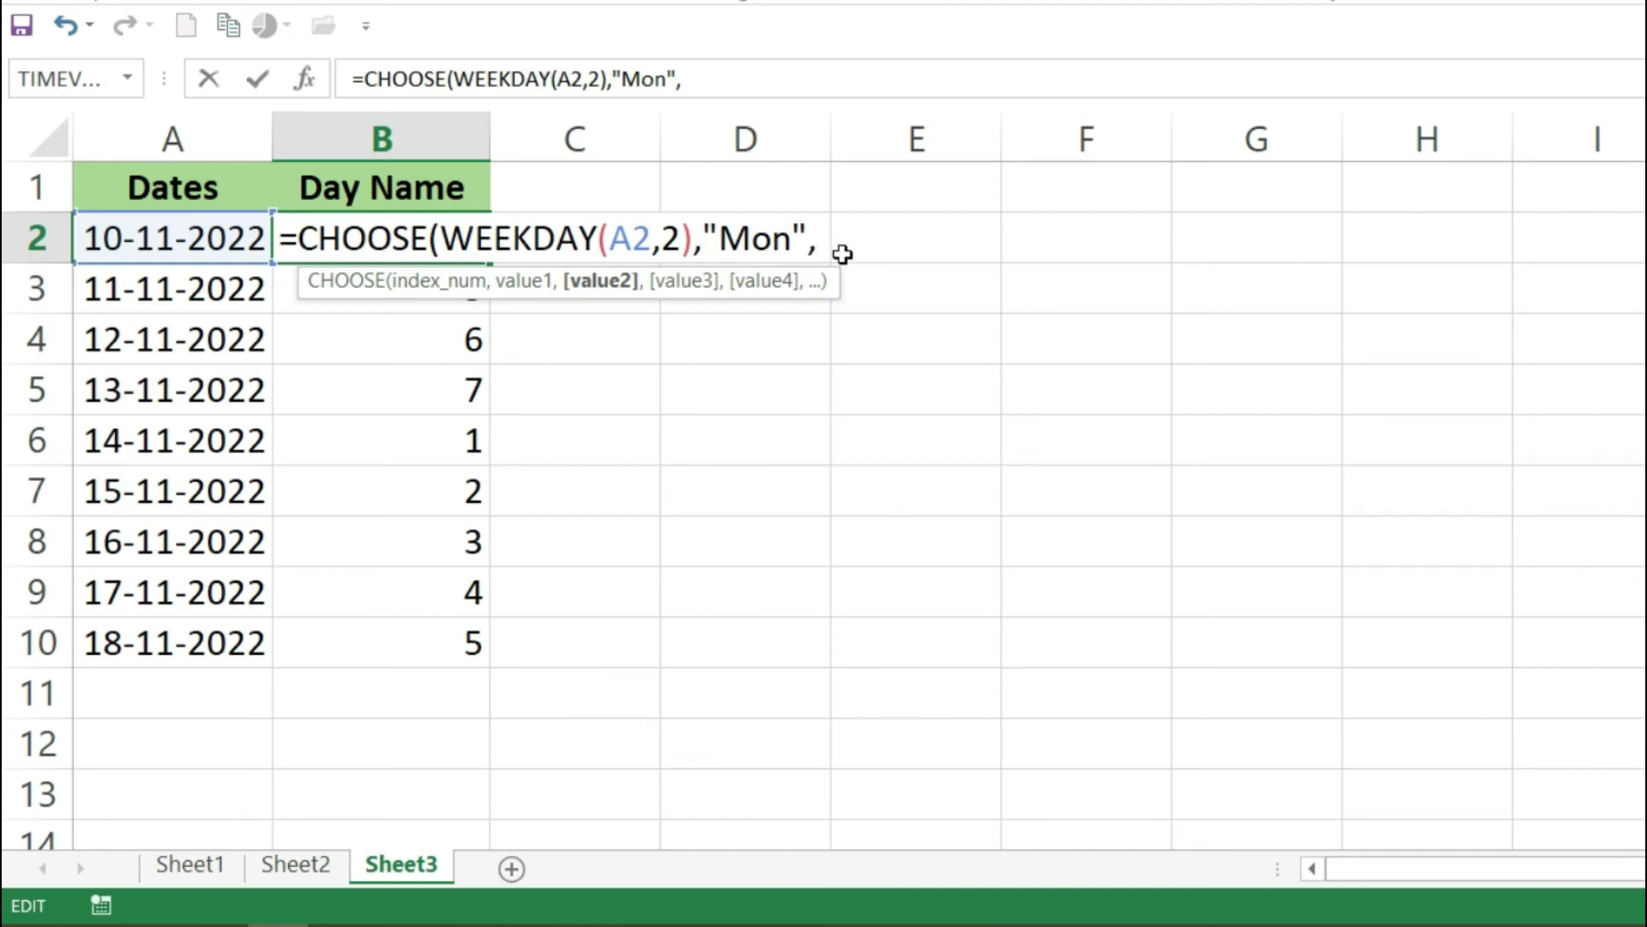
type("\"Tue\",")
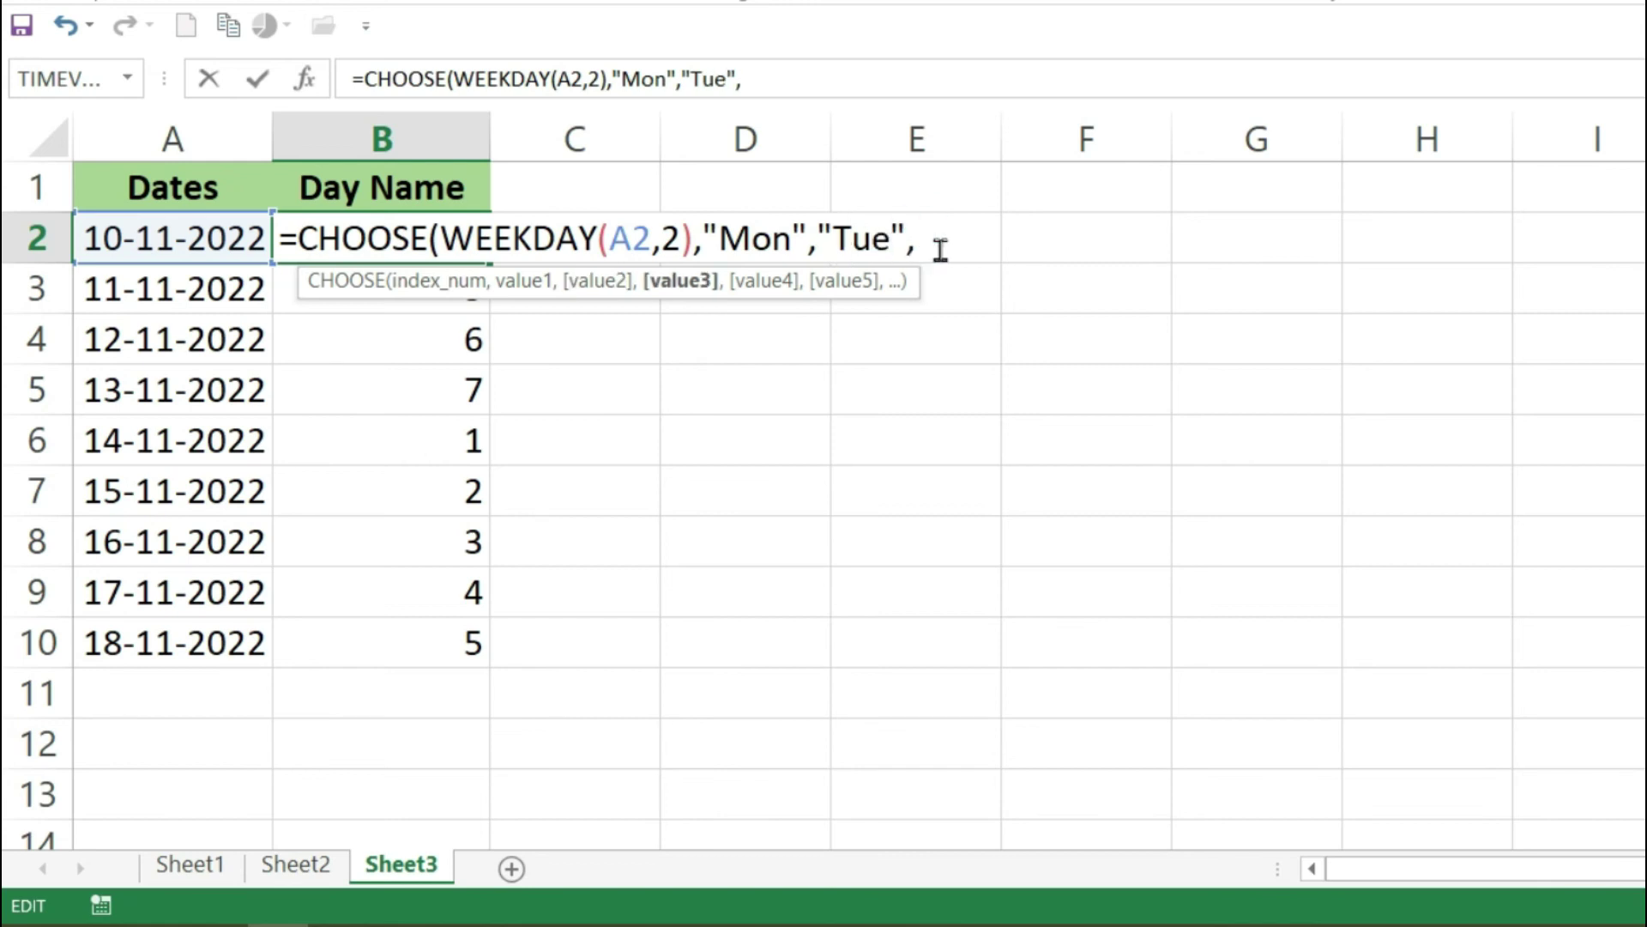
type("\"Wed\",")
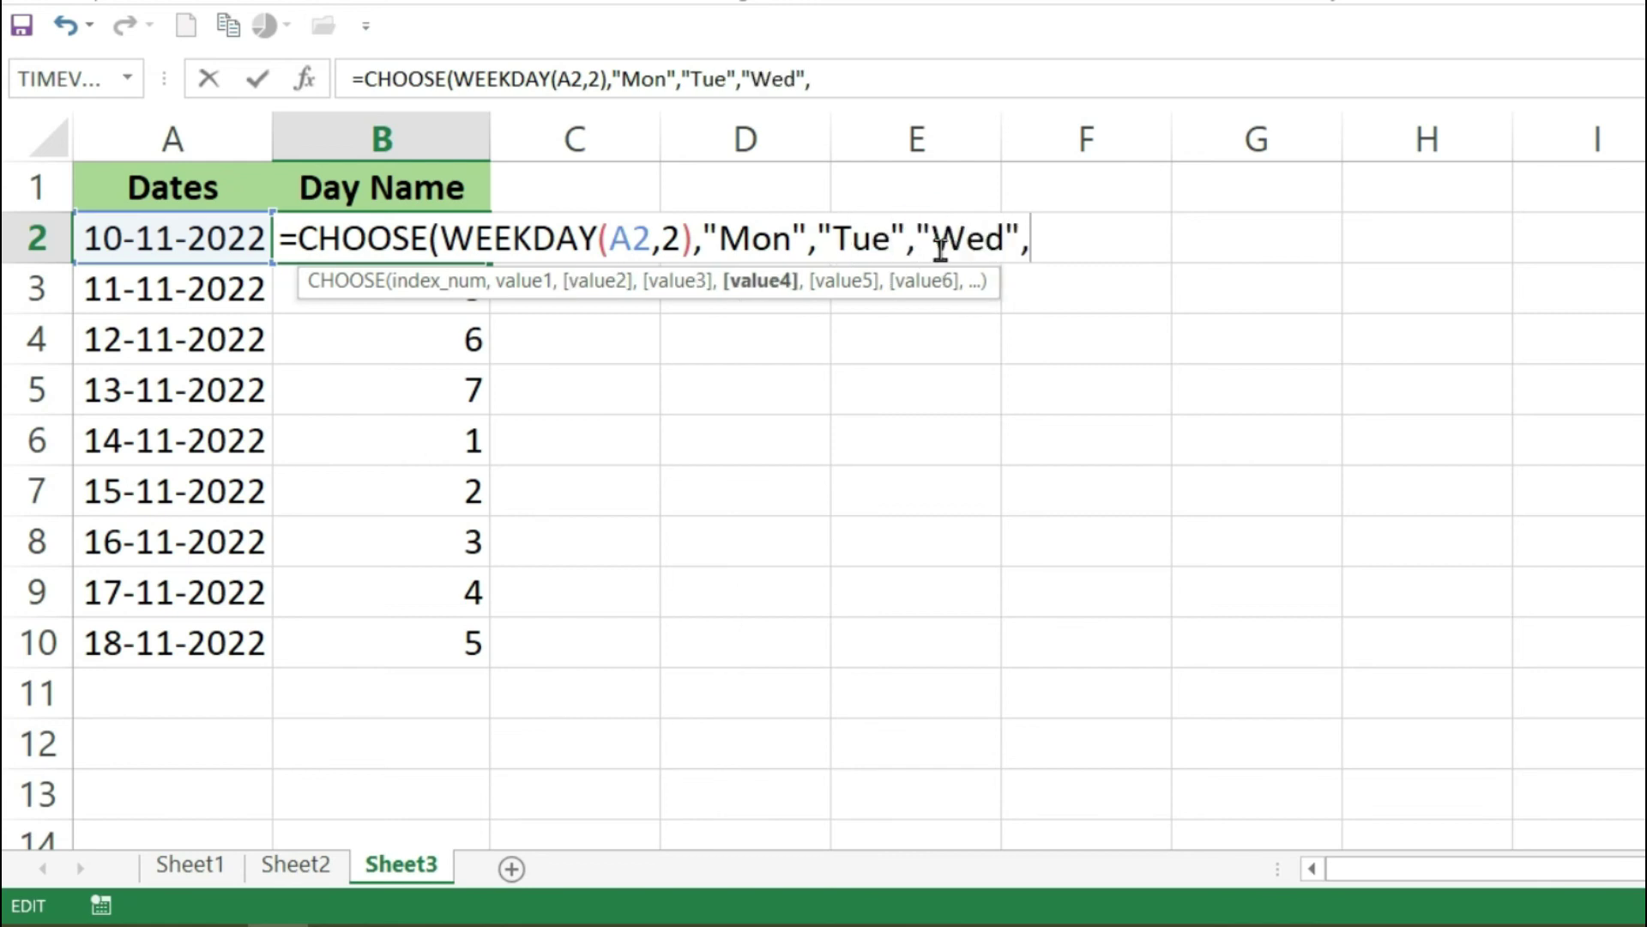
type("\"Thu")
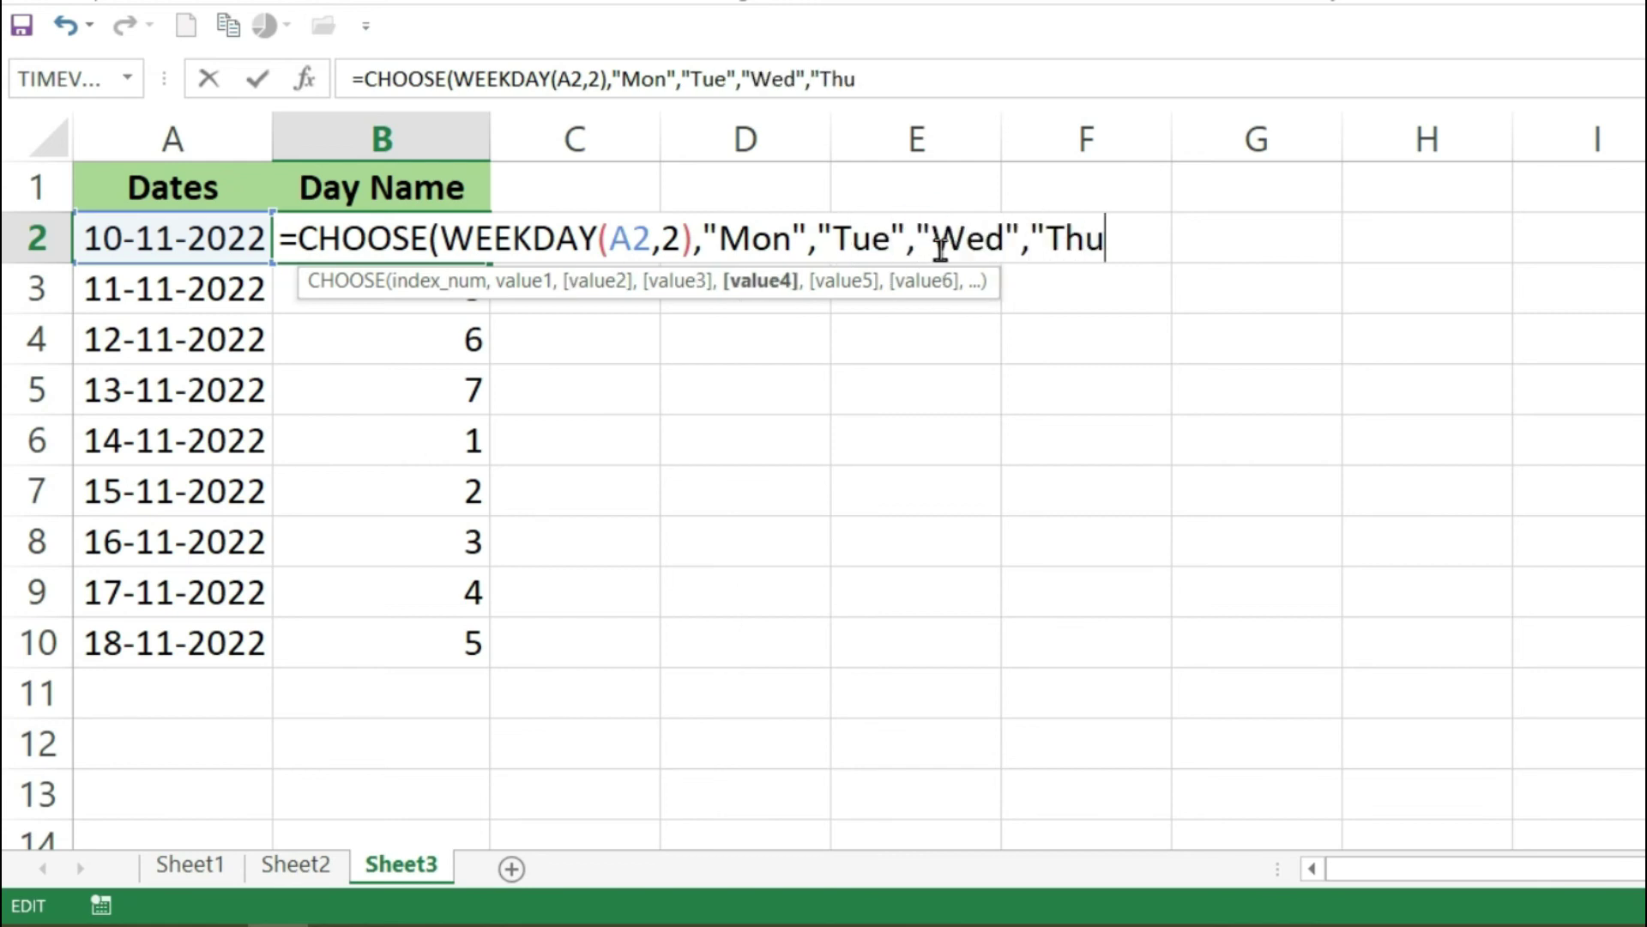
type("\",\"Fri")
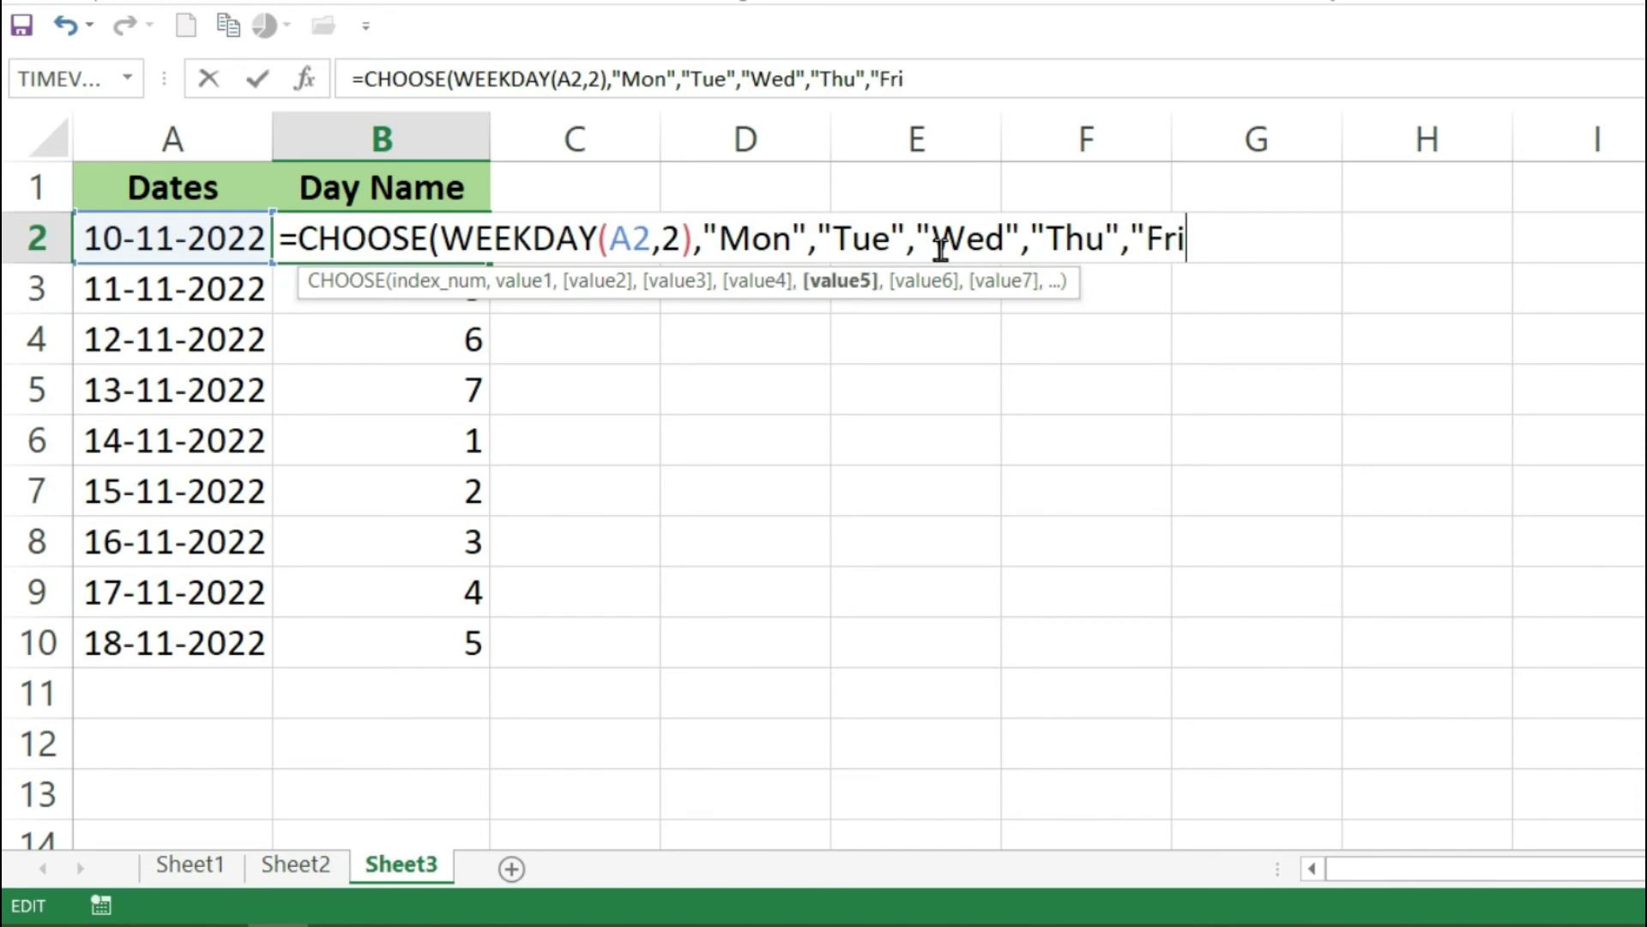
type("\",\"Sat\",")
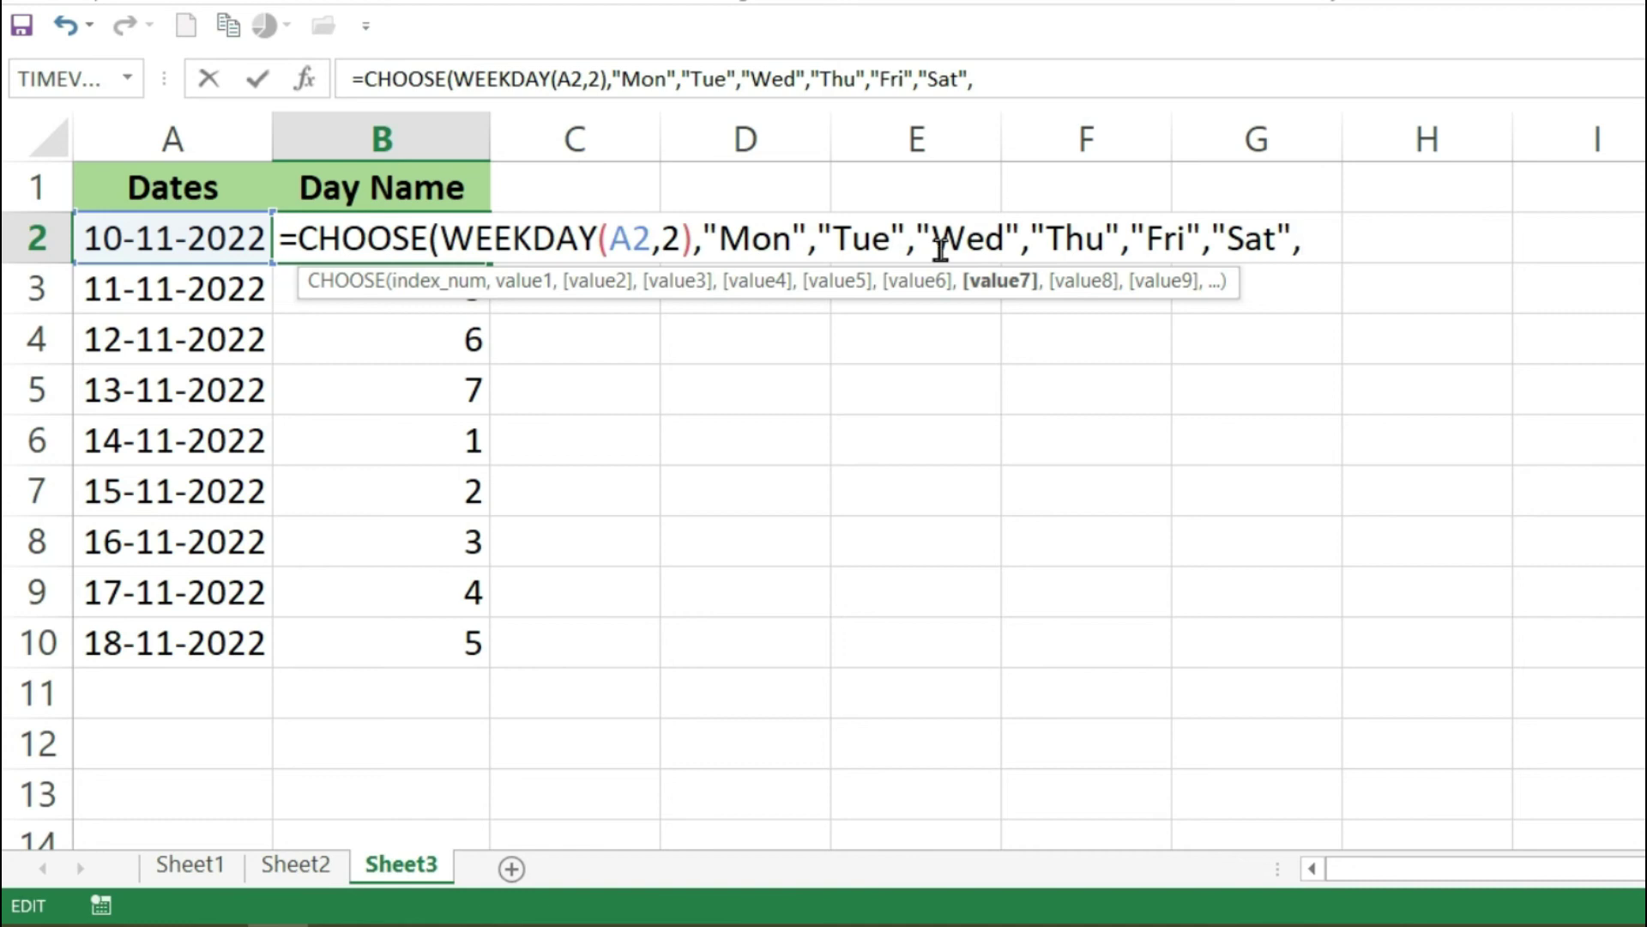
type("\"Sun\"")
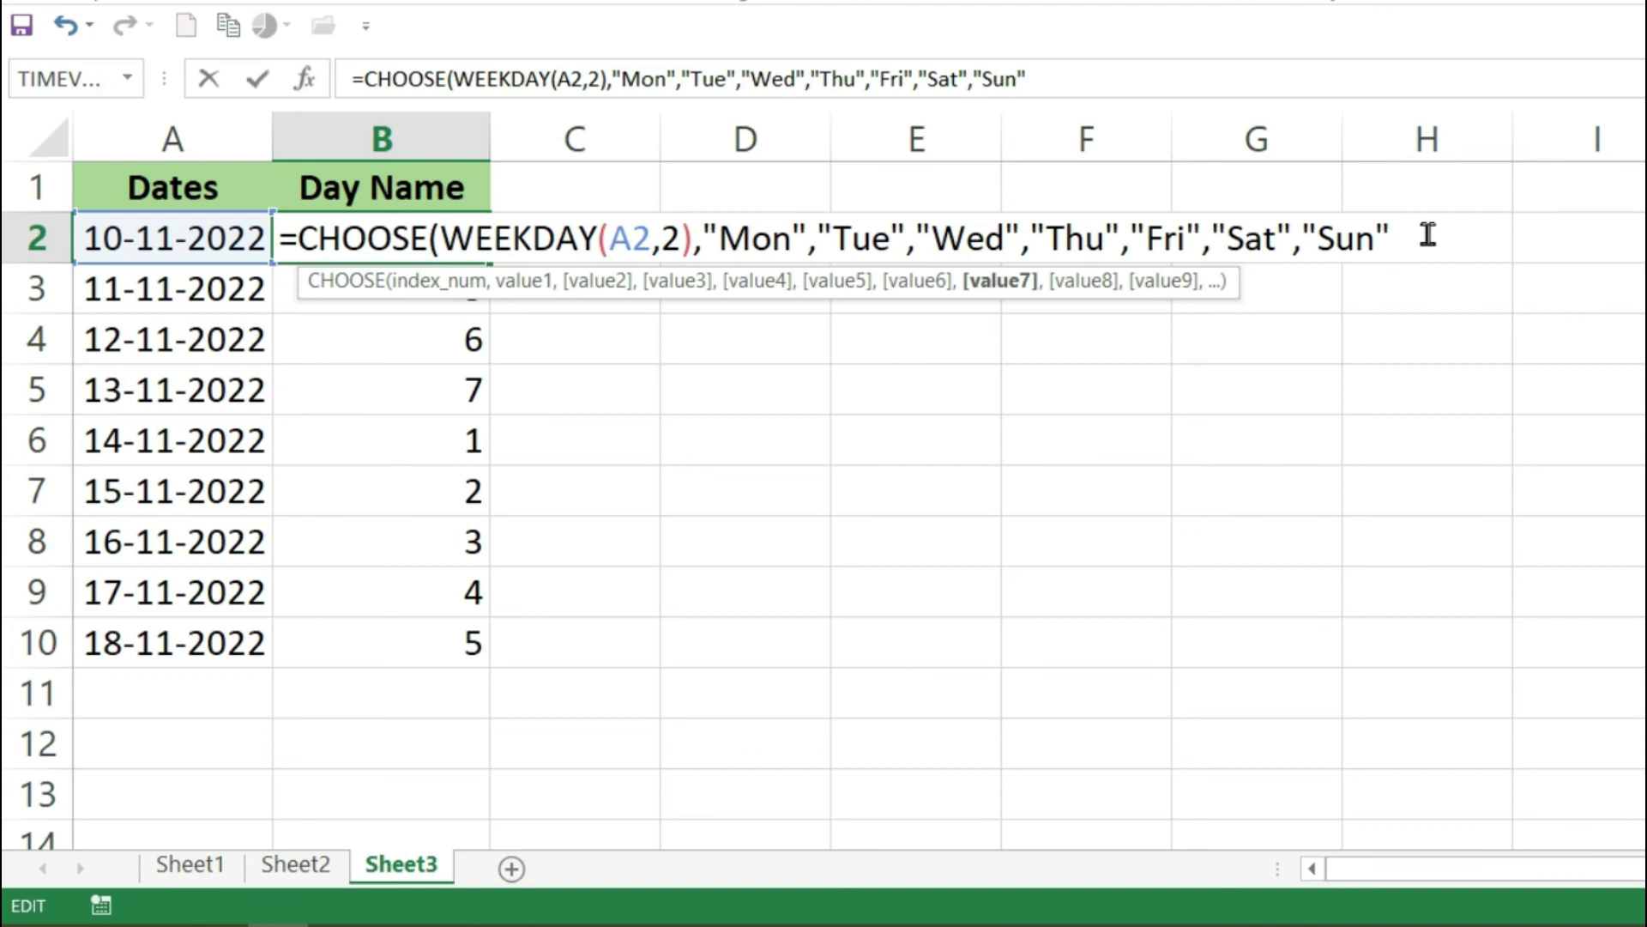
type(")")
key("Return")
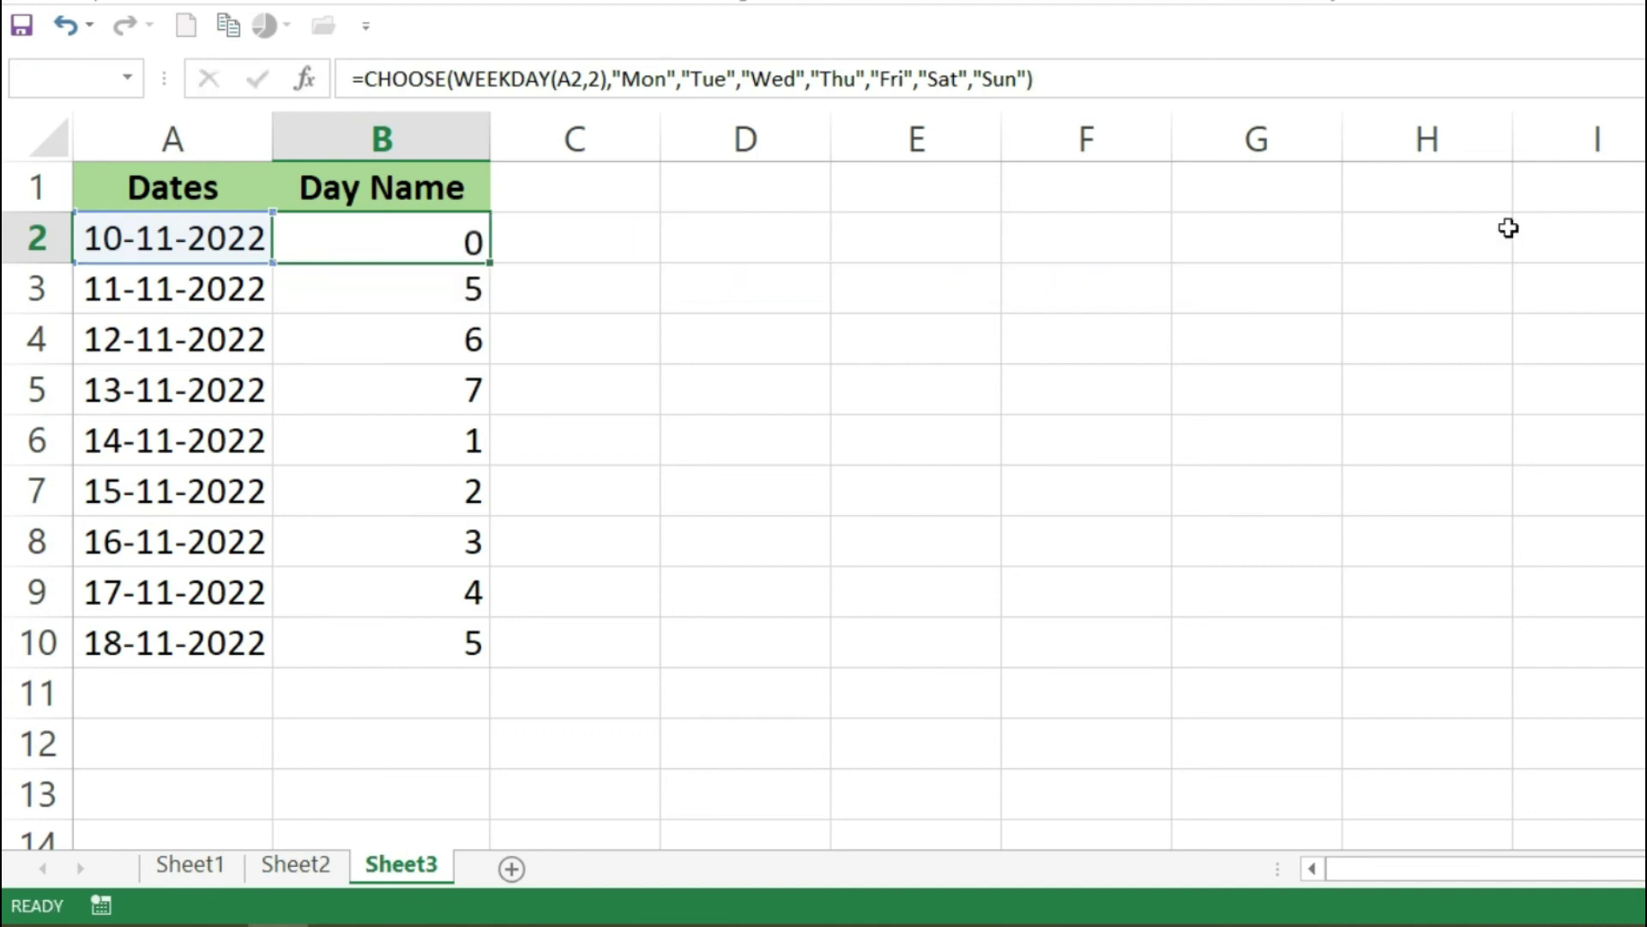
Step: Copy the day-name formula from B2 down to B10, showing Thu through Fri
left_click(440, 254)
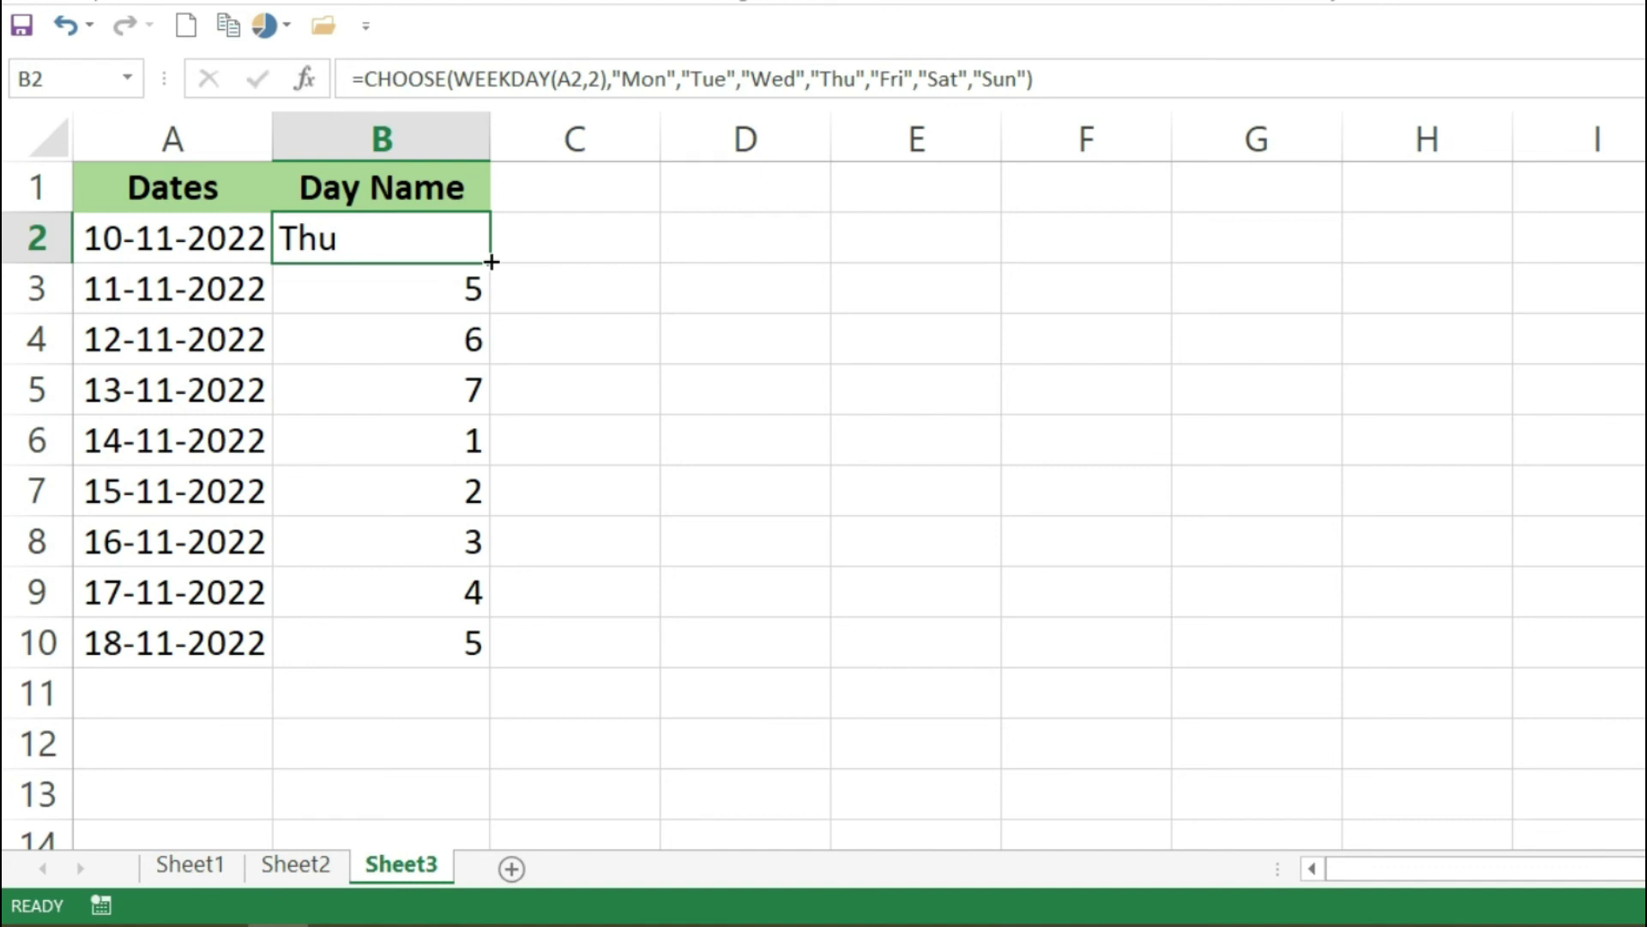
double_click(492, 261)
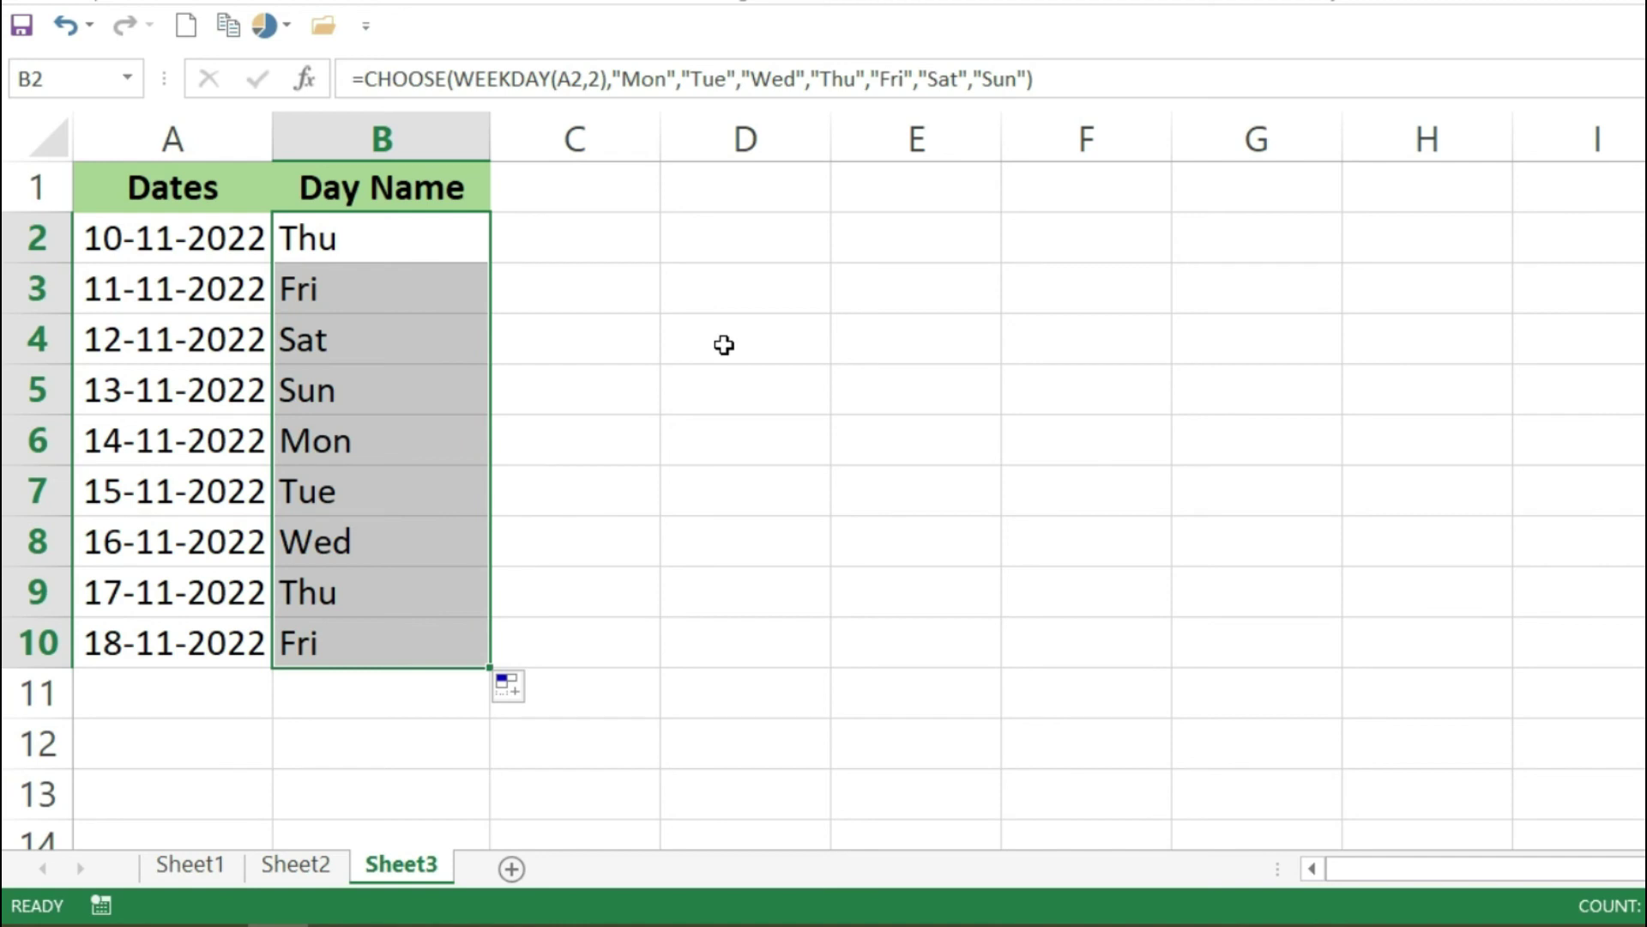
left_click(1242, 678)
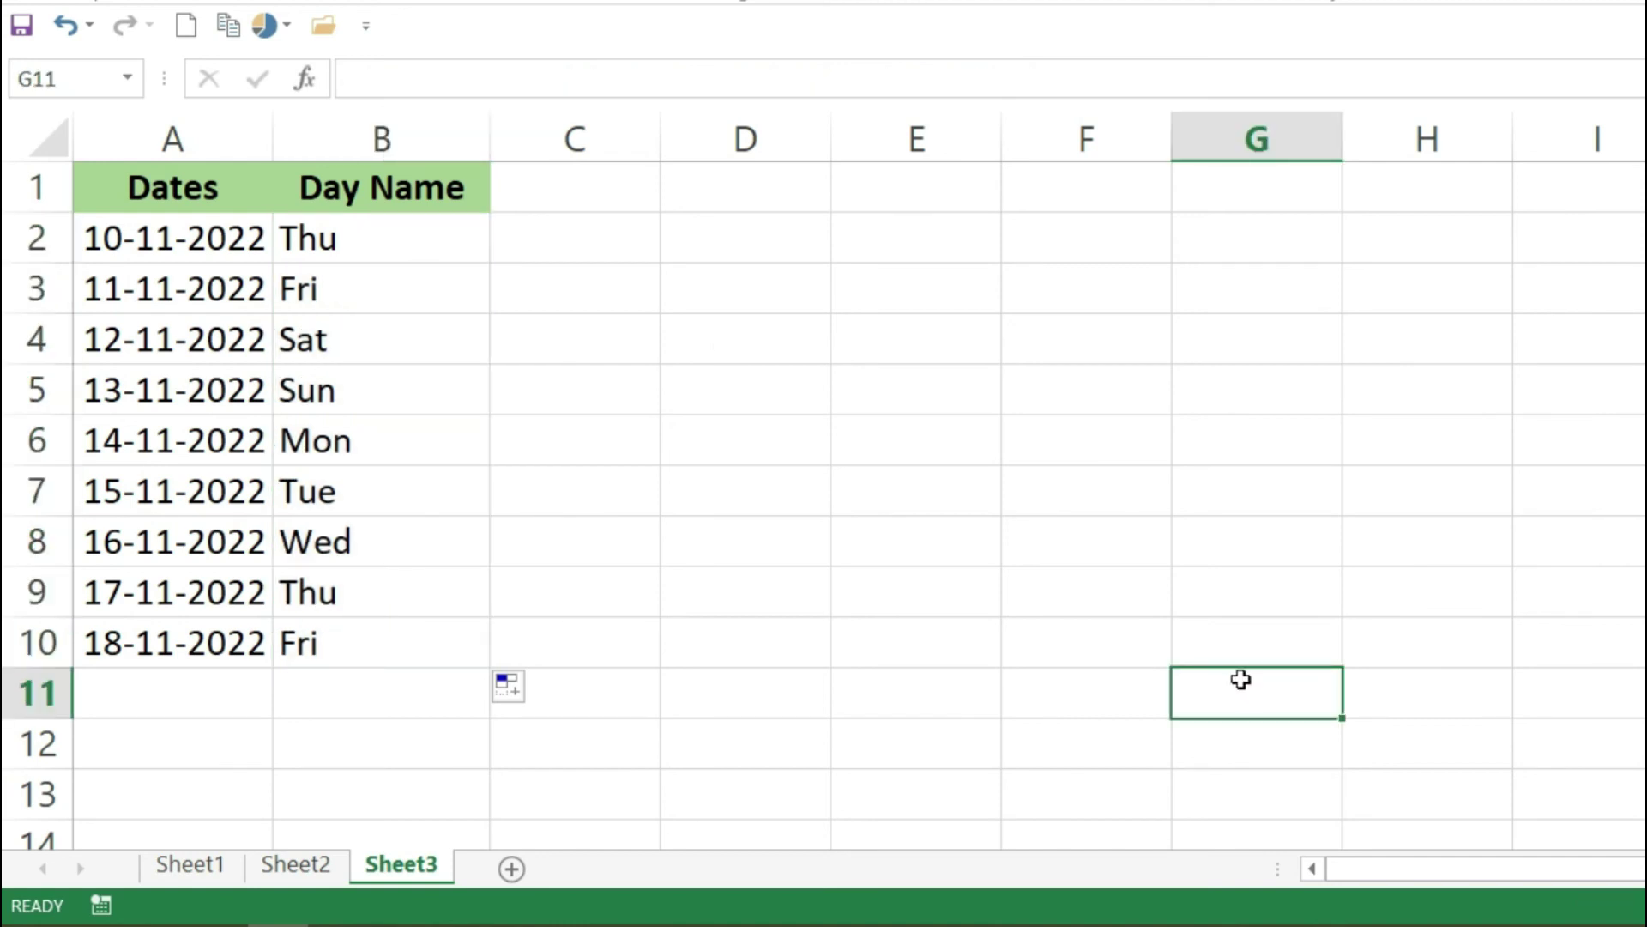
left_click(332, 234)
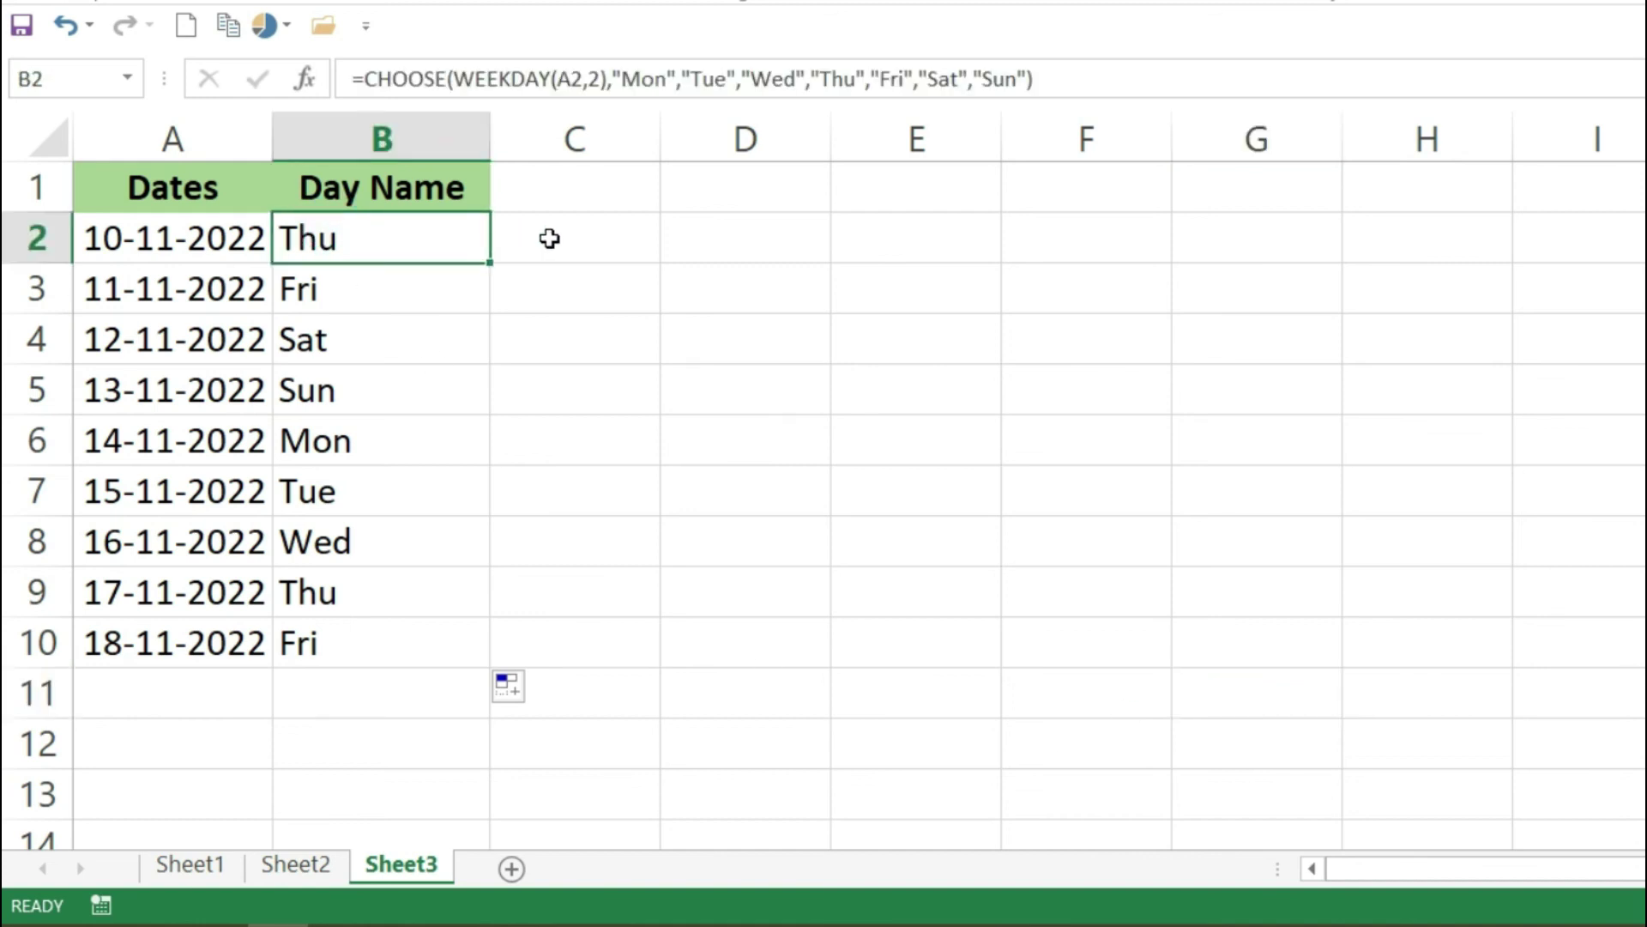
Step: In B2's CHOOSE formula, replace "Mon", "Tue" and "Wed" with "Working"
key("F2")
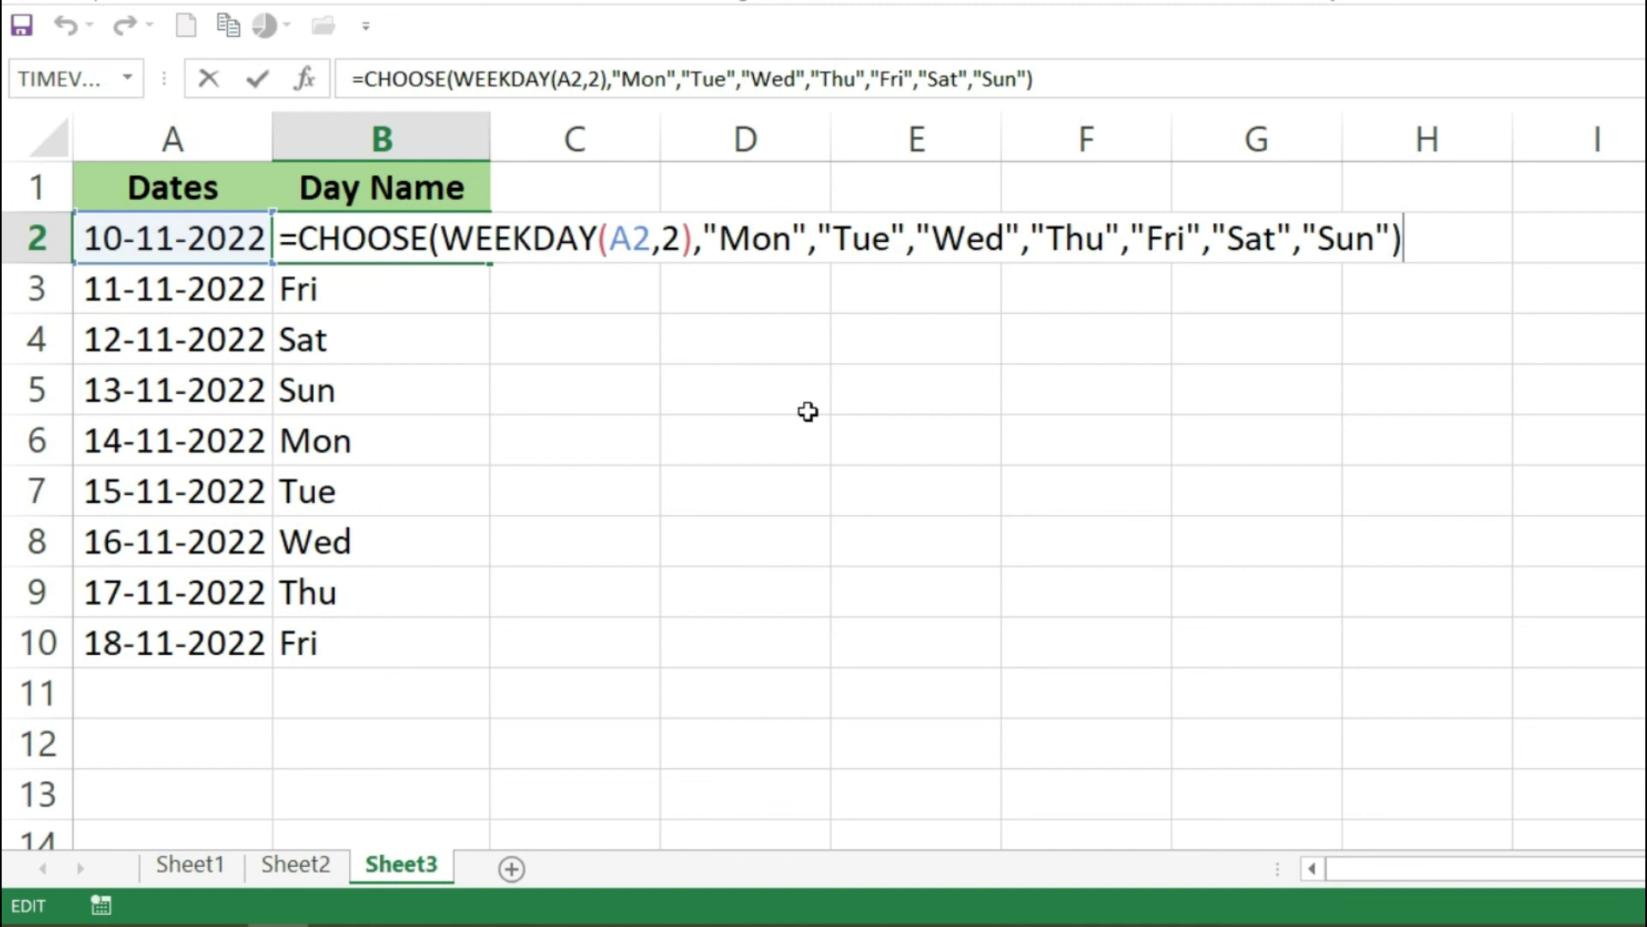
left_click_drag(790, 238, 720, 243)
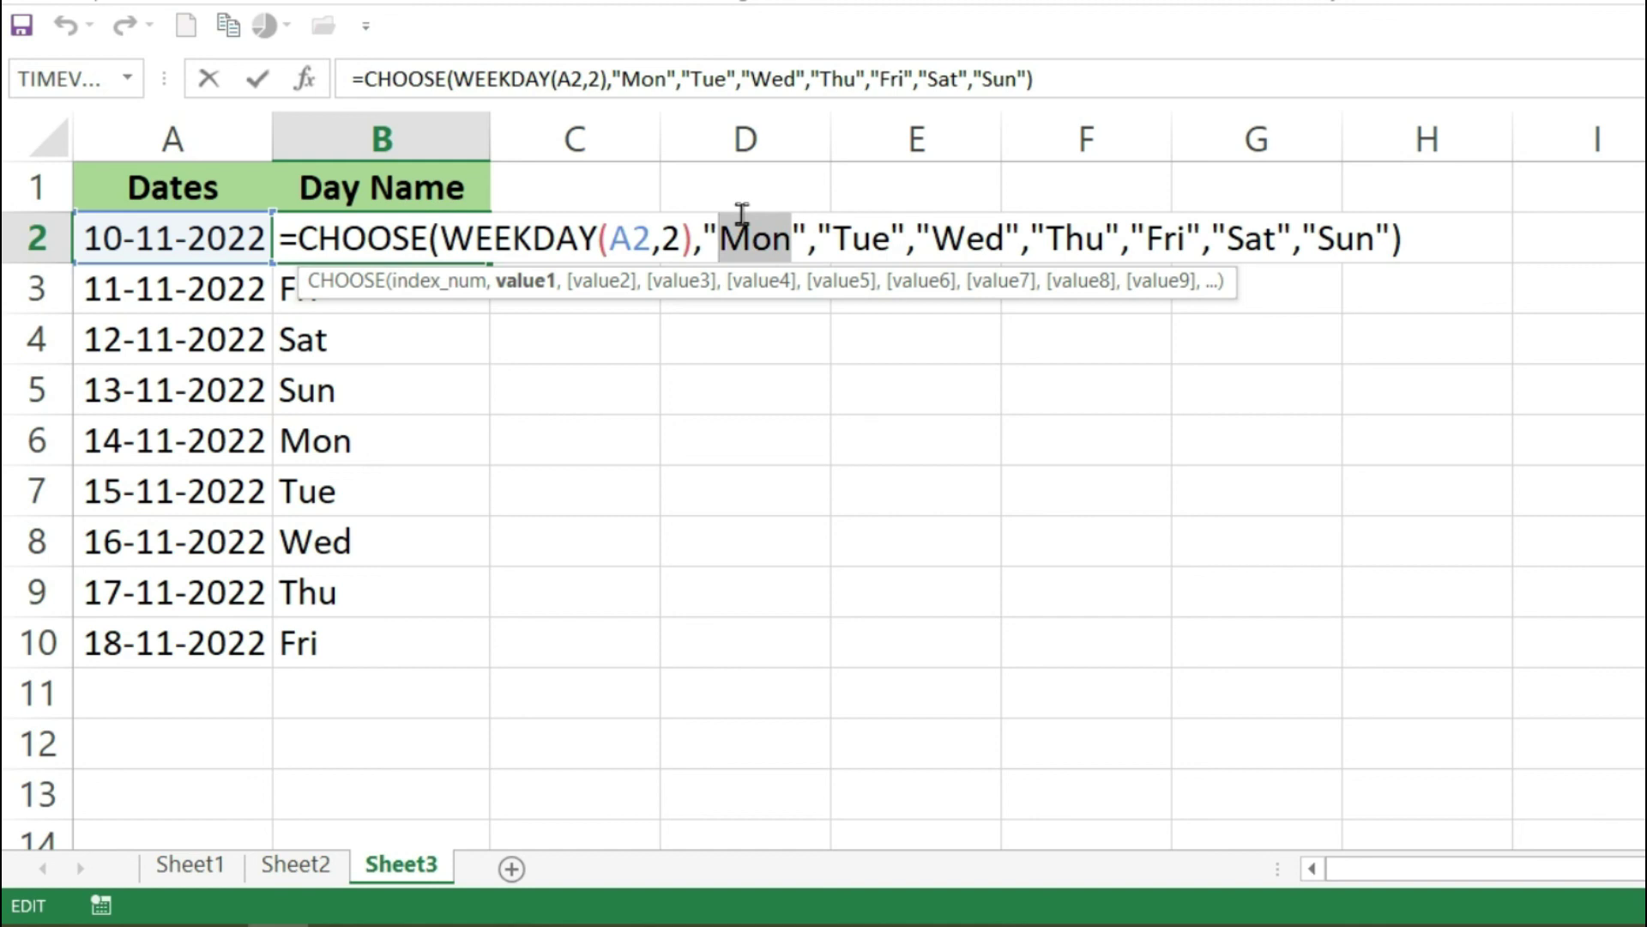
key("Delete")
type("W")
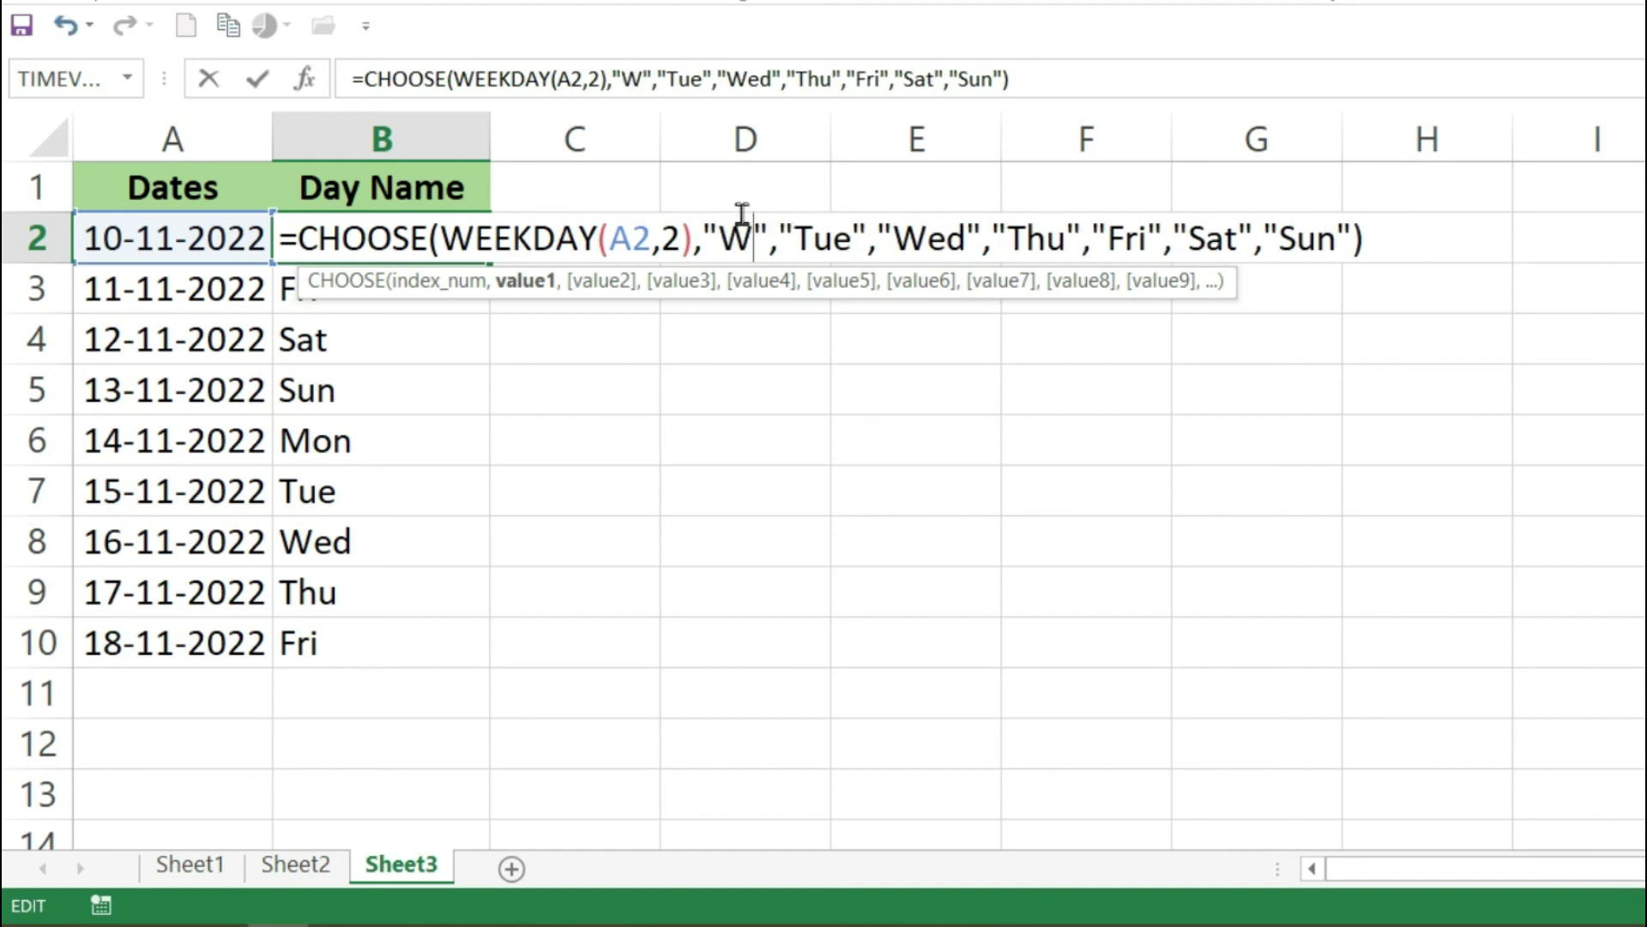
type("orking")
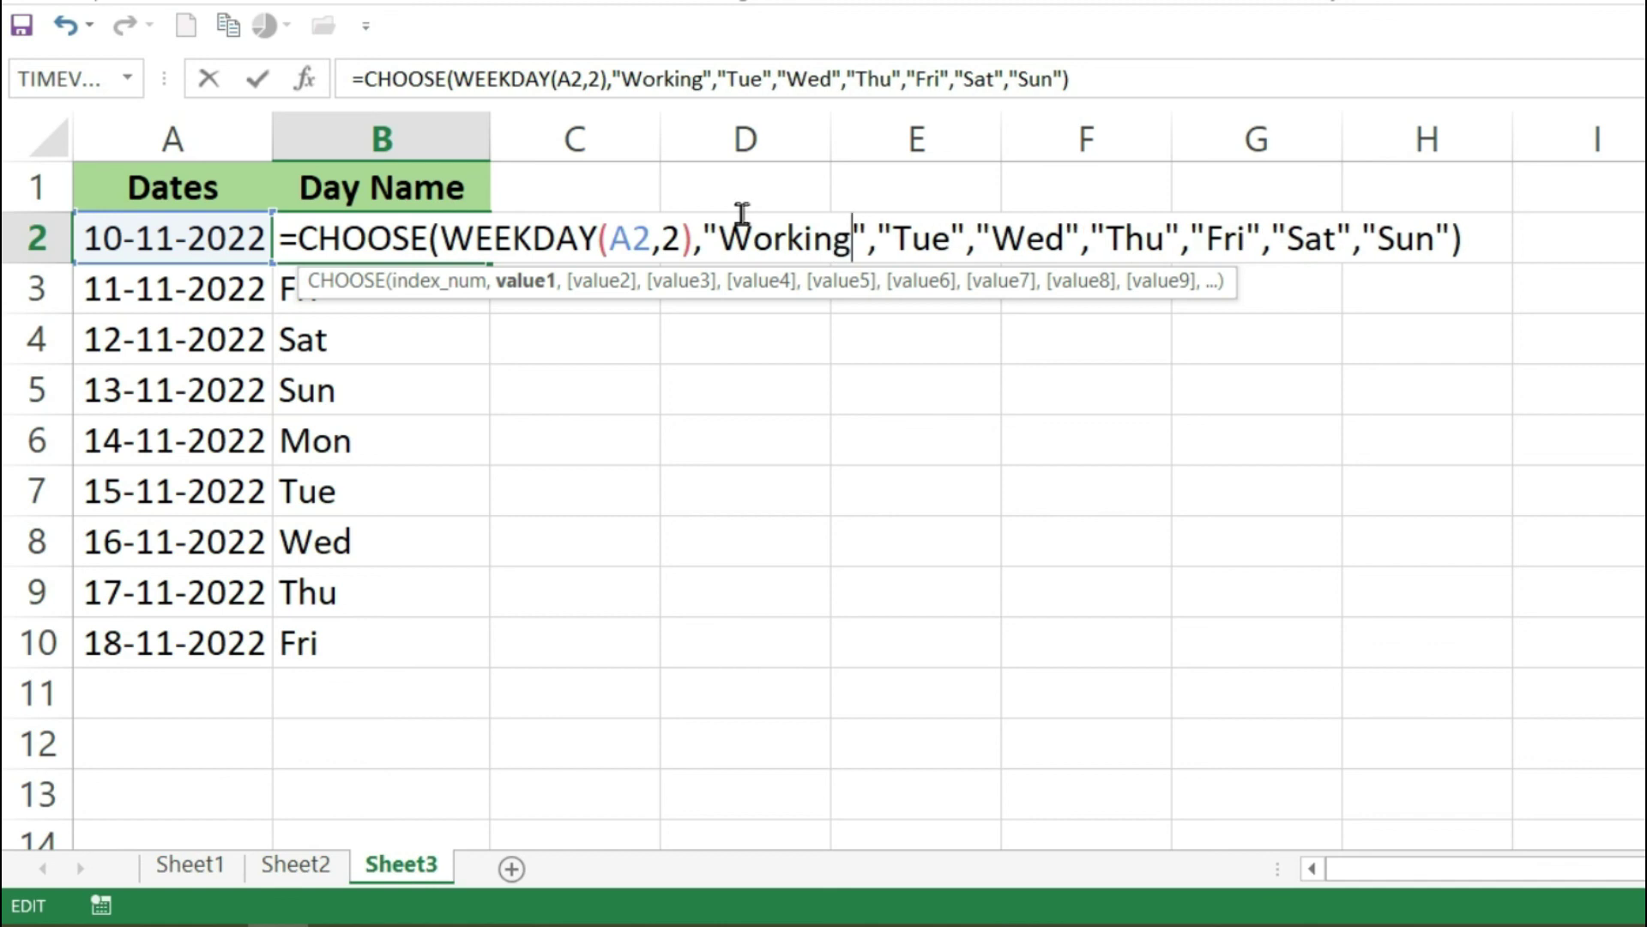
left_click_drag(950, 239, 898, 251)
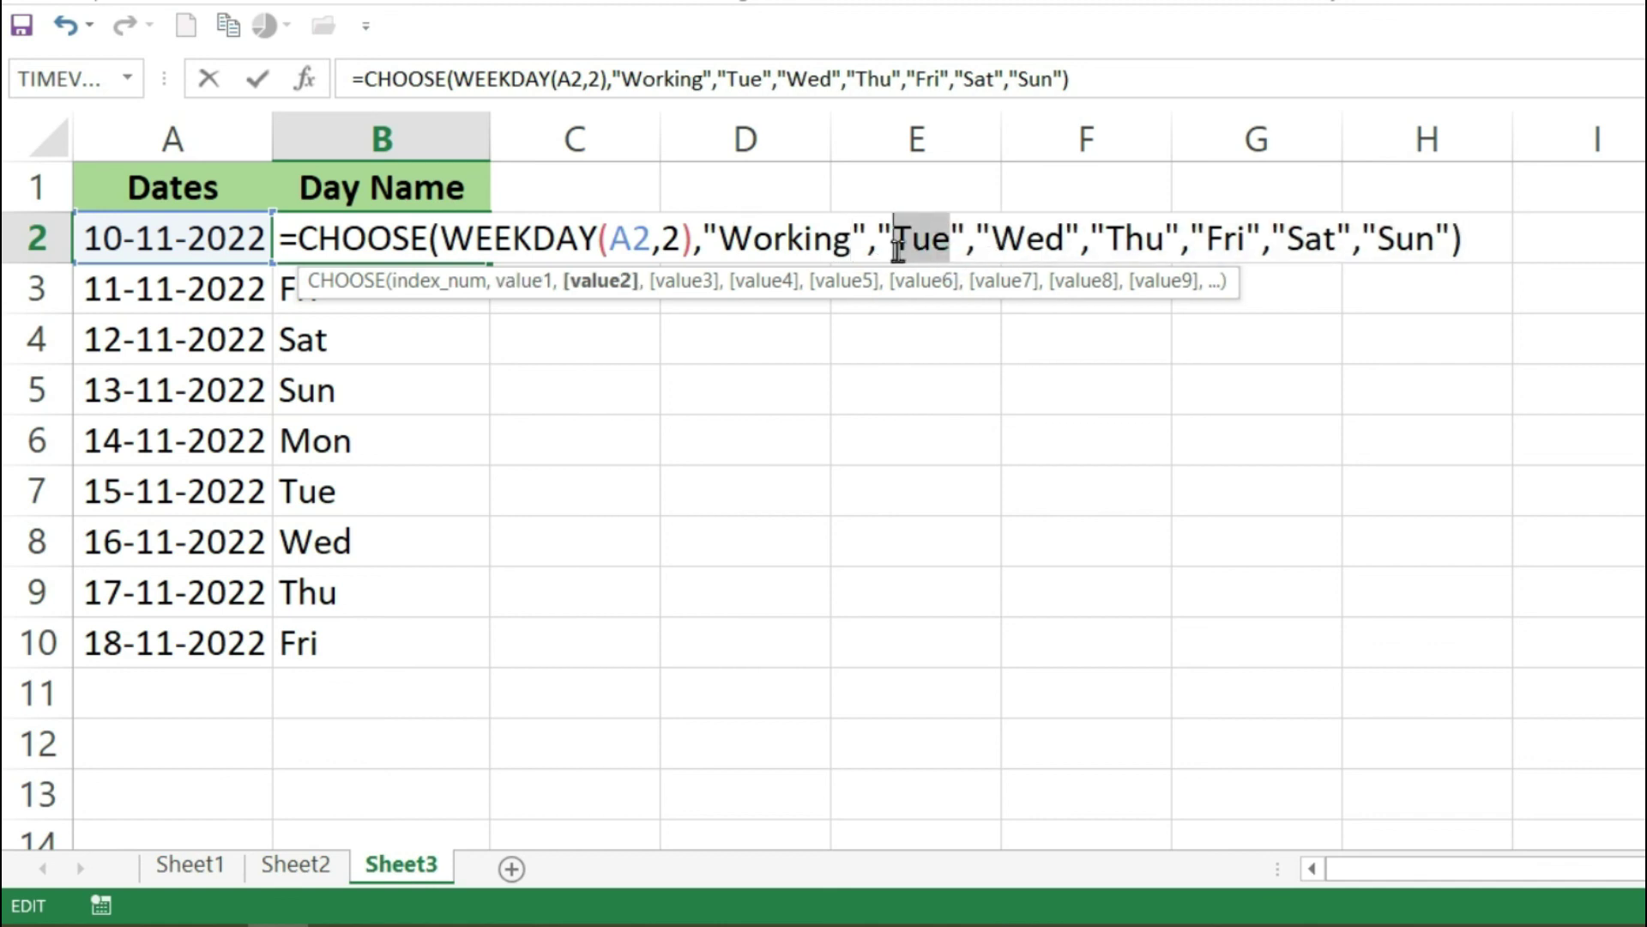
key("BackSpace")
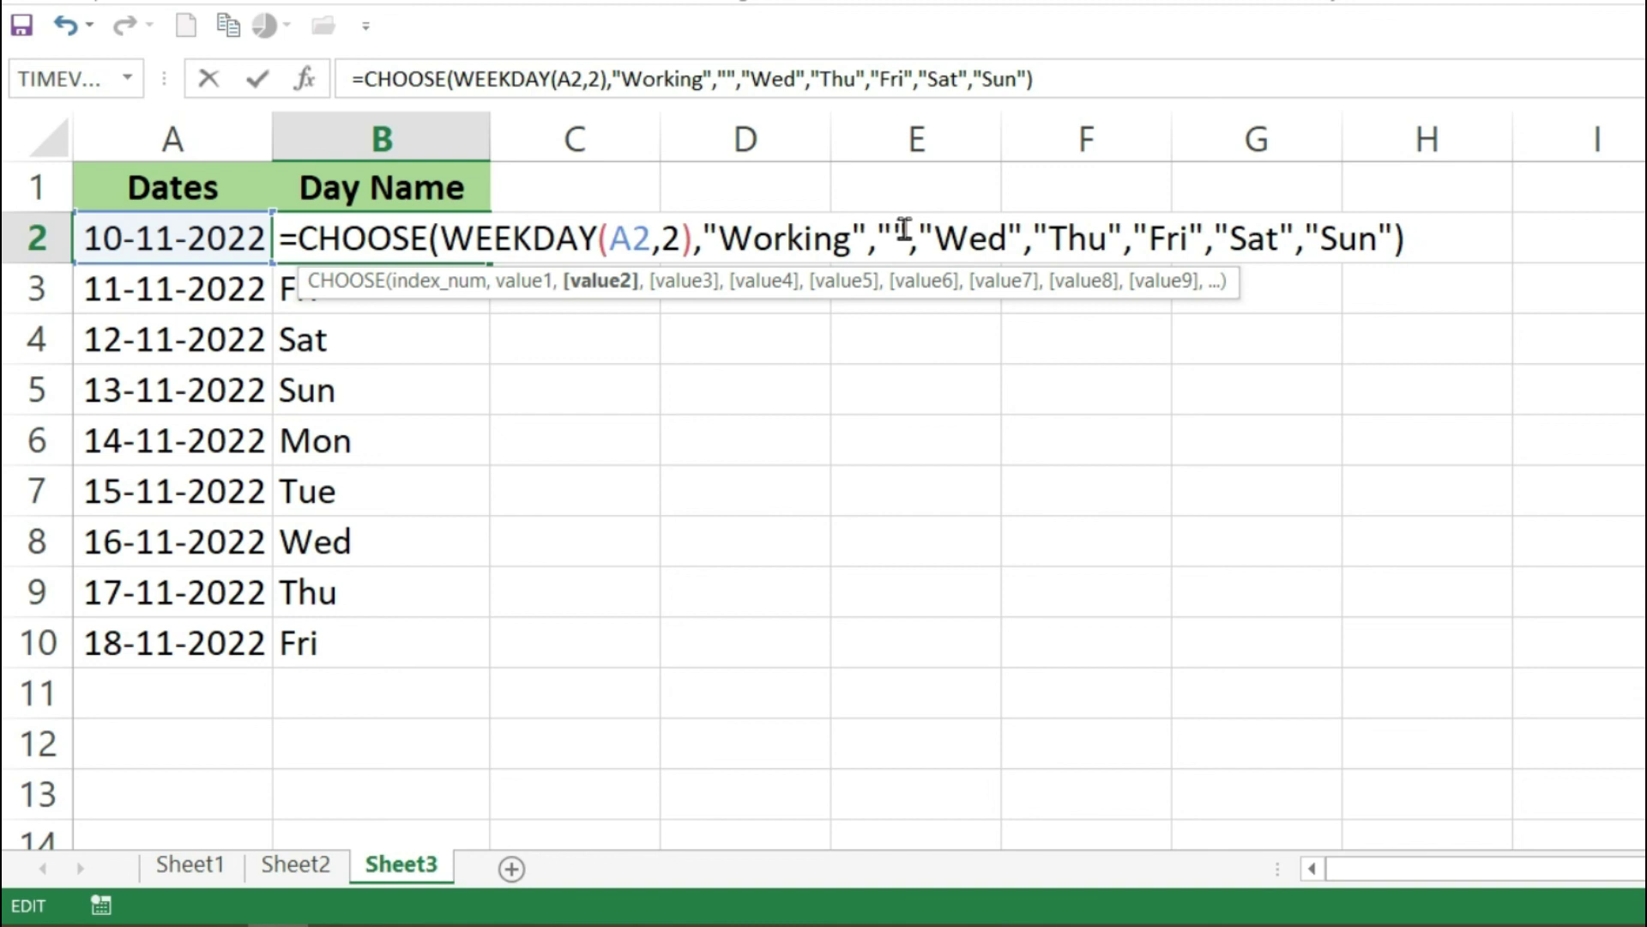
type("Working")
left_click(1133, 239)
left_click_drag(1134, 240, 1070, 239)
type("Working")
Step: Replace "Thu" and "Fri" with "Working" and "Sat" and "Sun" with "Off", then enter the formula
left_click_drag(1300, 239, 1247, 227)
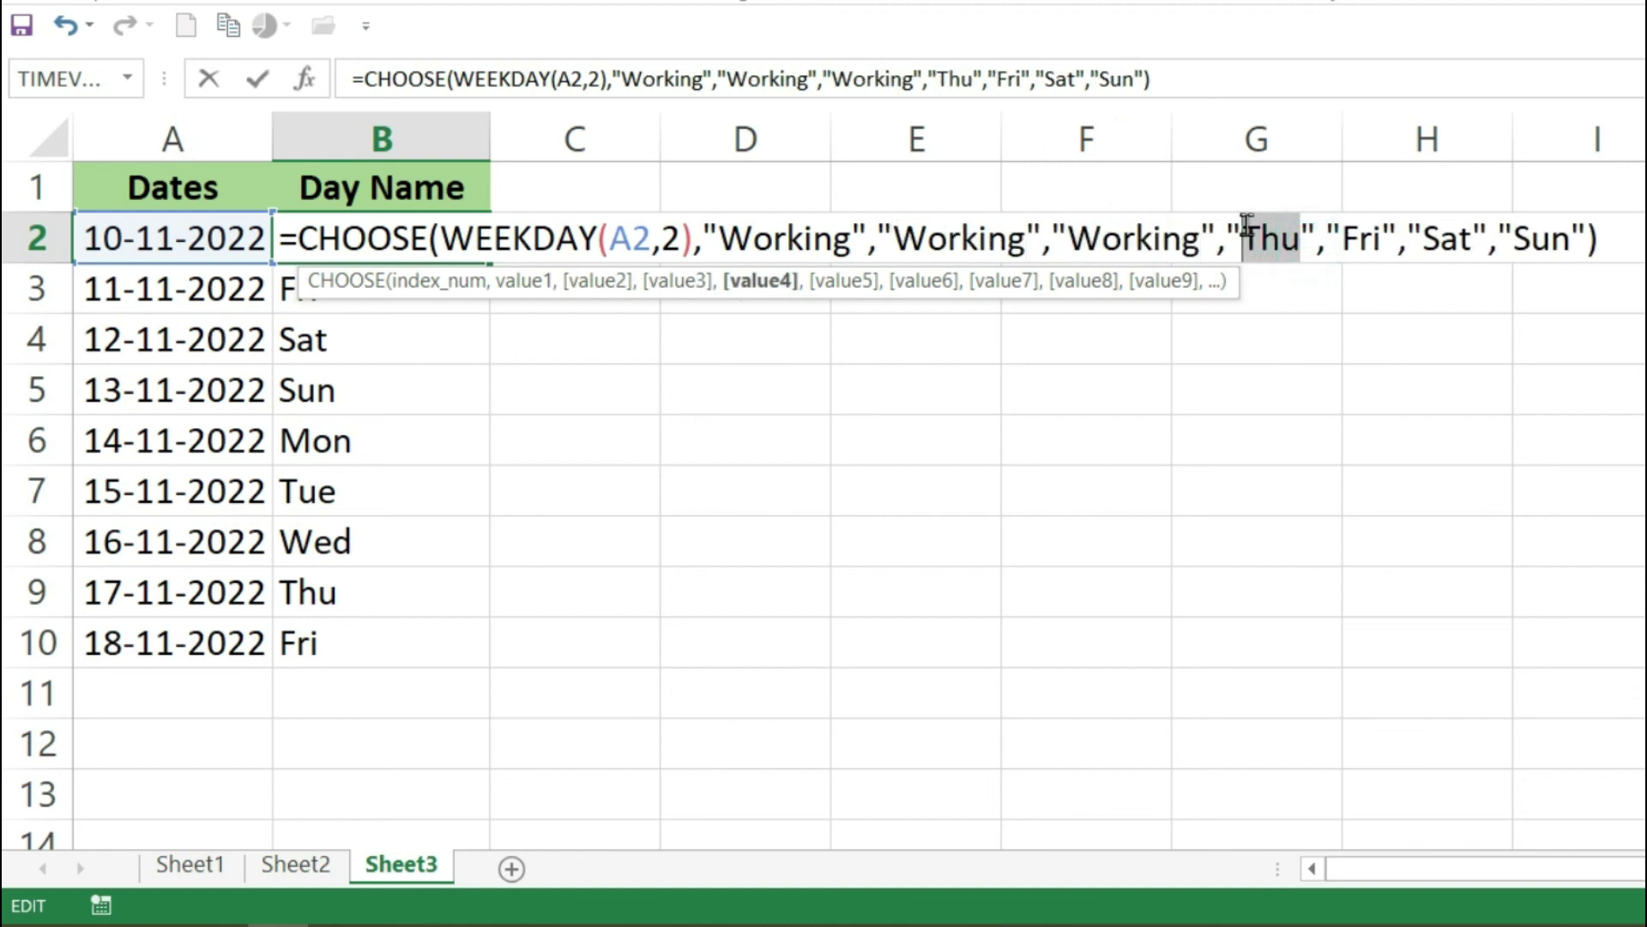
key("BackSpace")
type("Working\",\"Working\",\"")
type("Off")
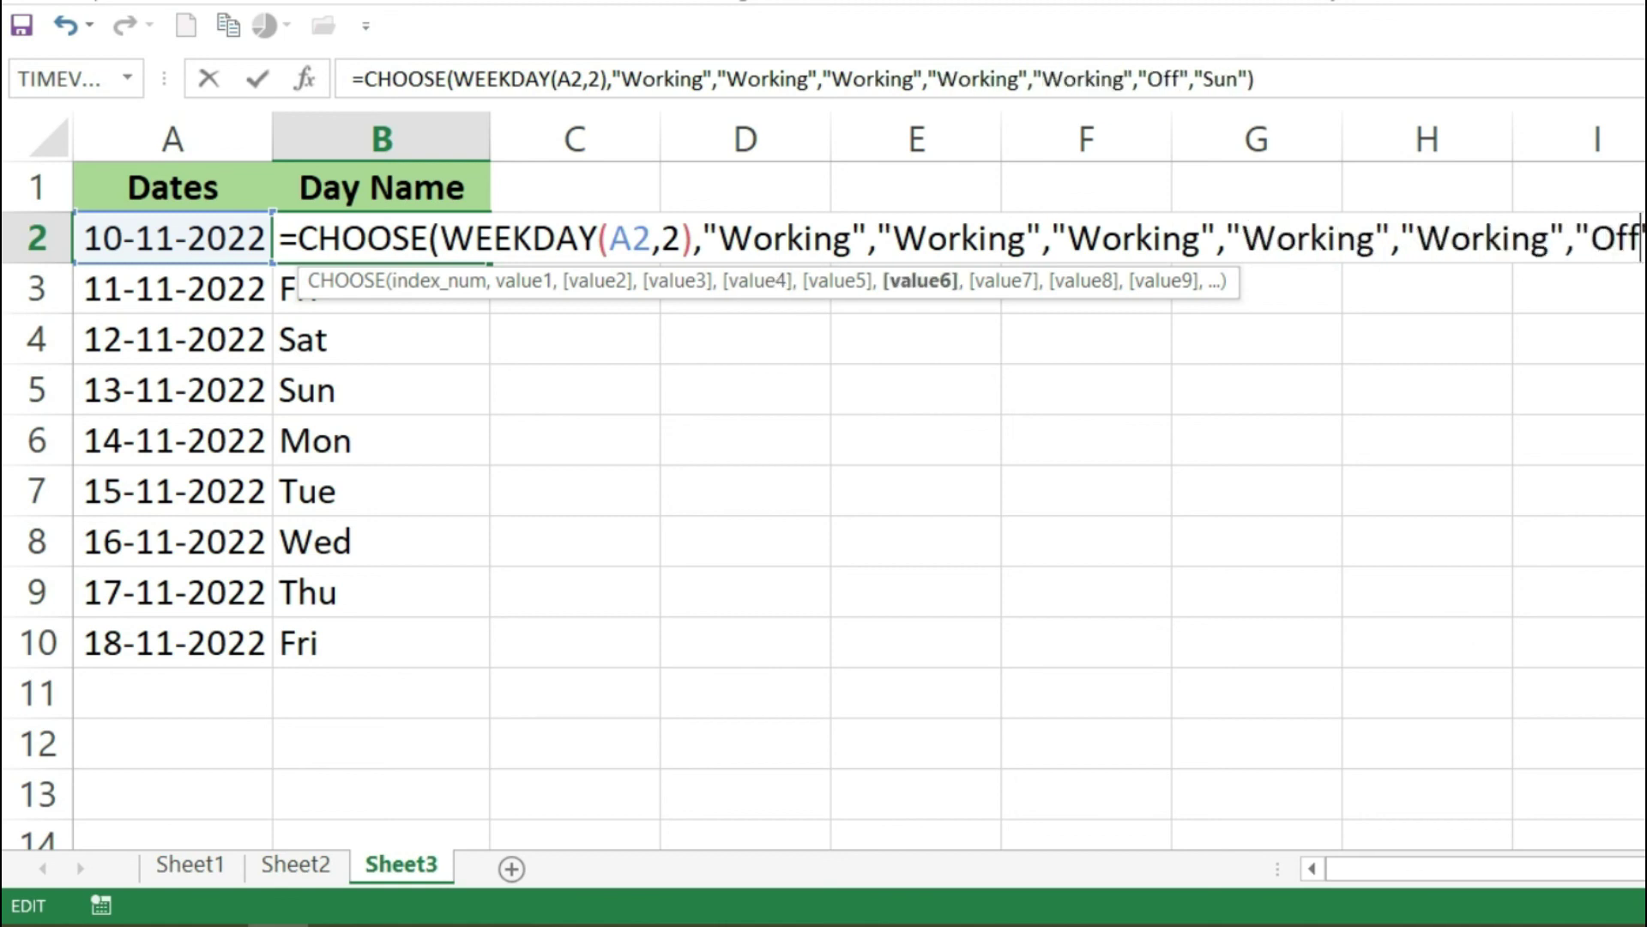
double_click(1231, 79)
key("BackSpace")
type("Off")
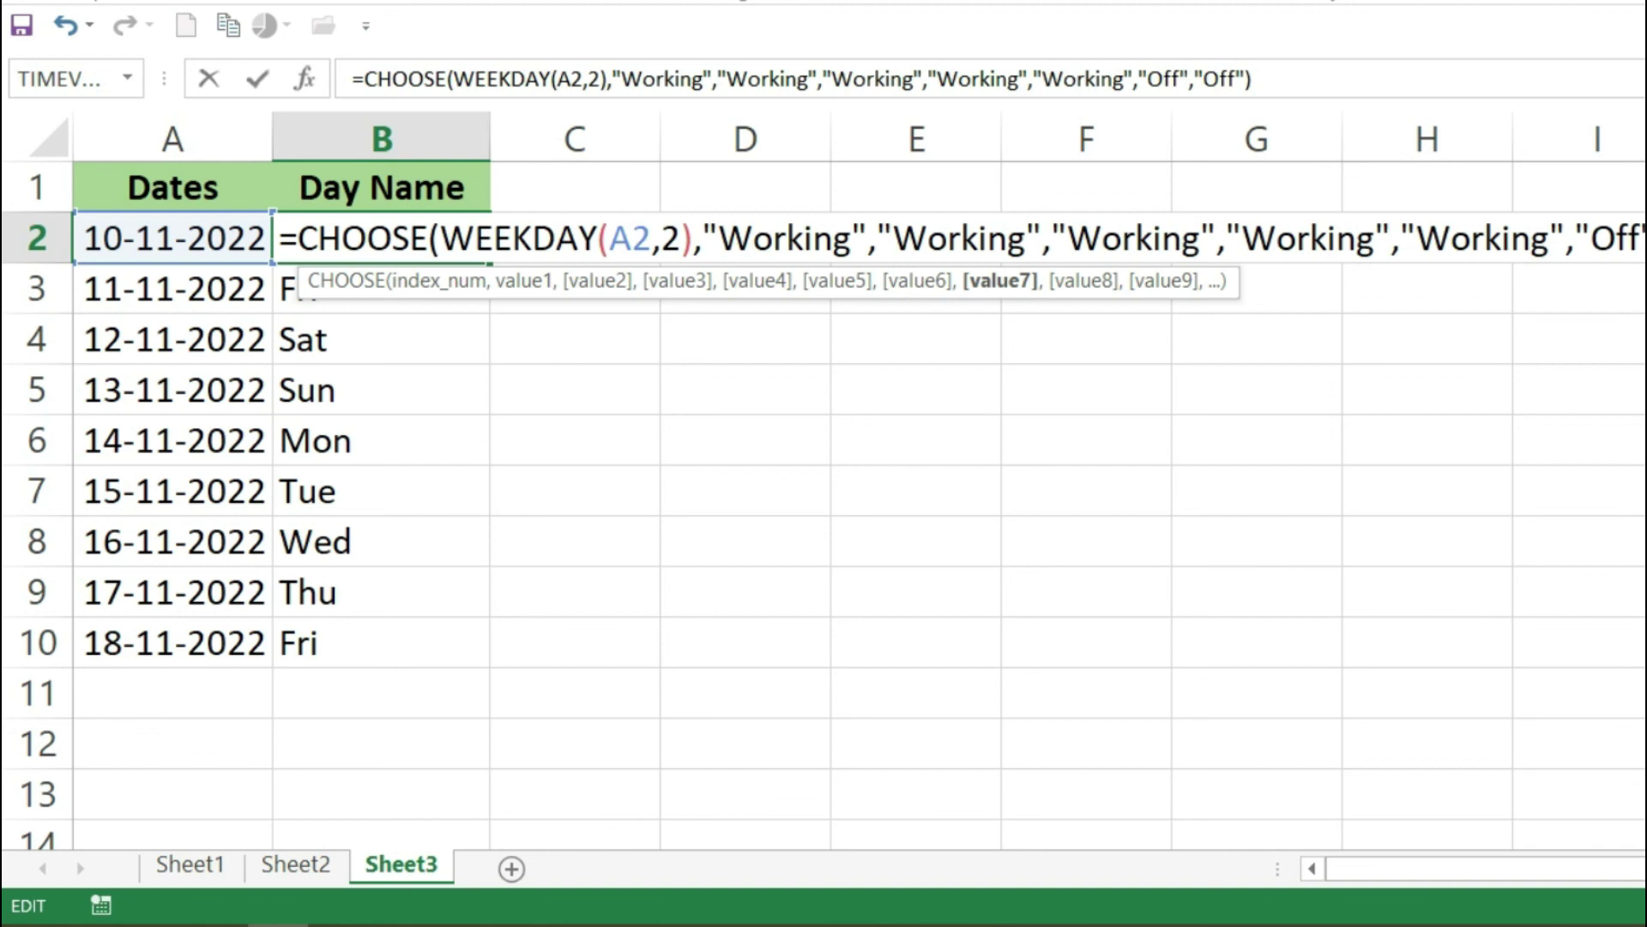
key("Return")
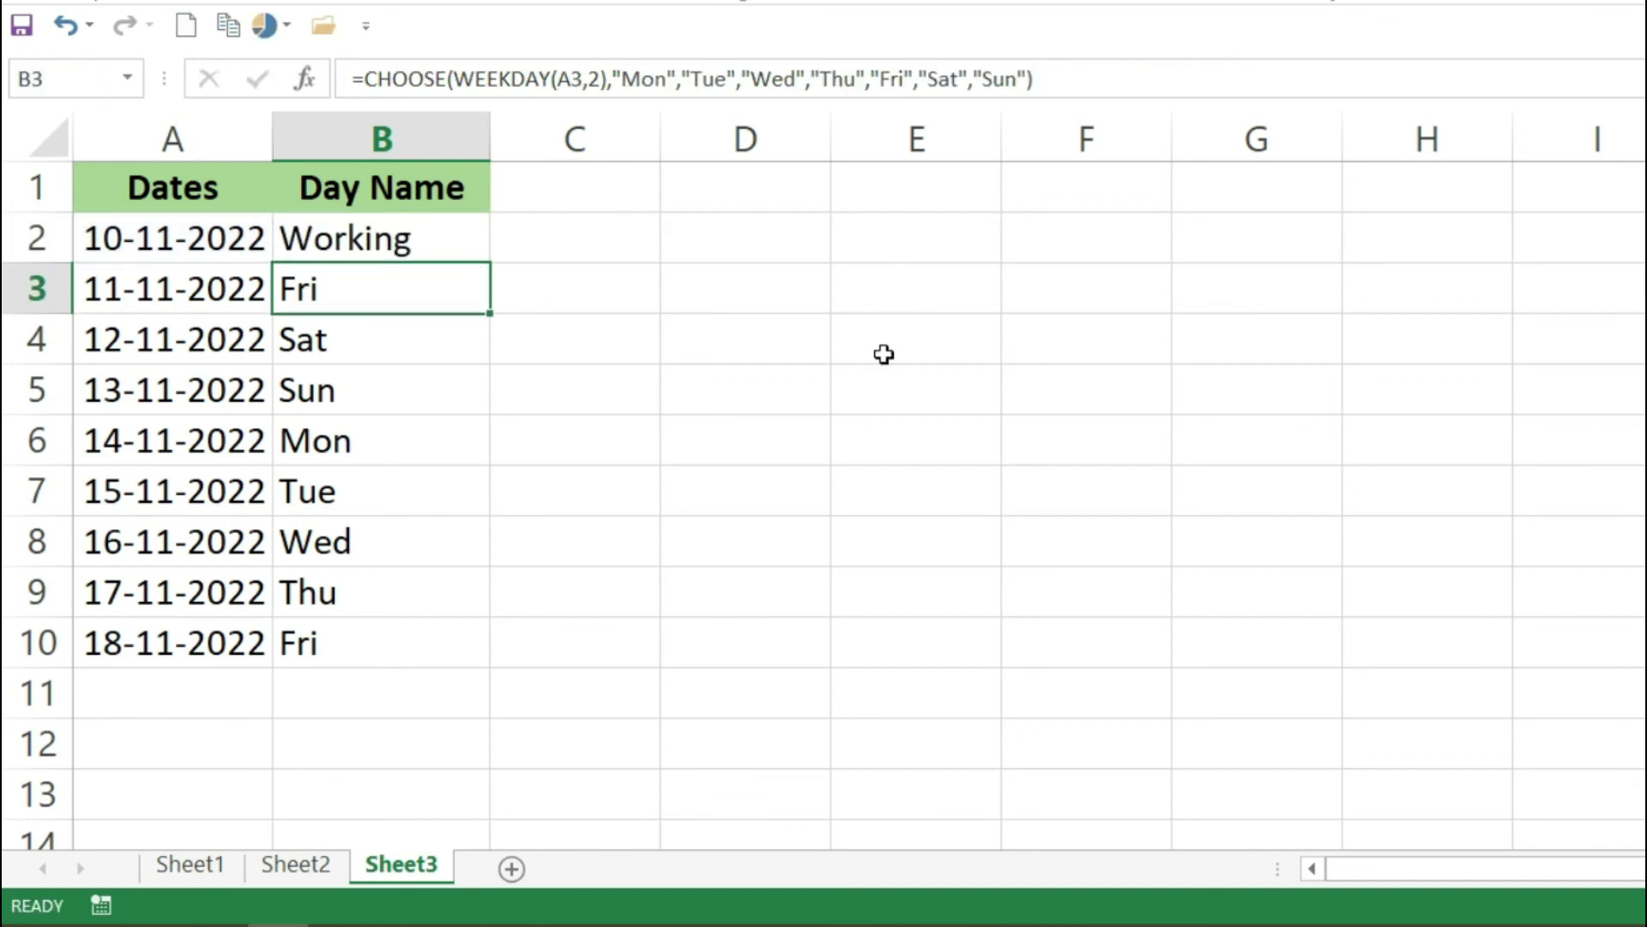
Step: Fill the Working/Off formula from B2 down to B10, giving Off for 12-11 and 13-11
left_click(472, 255)
left_click_drag(493, 267, 505, 645)
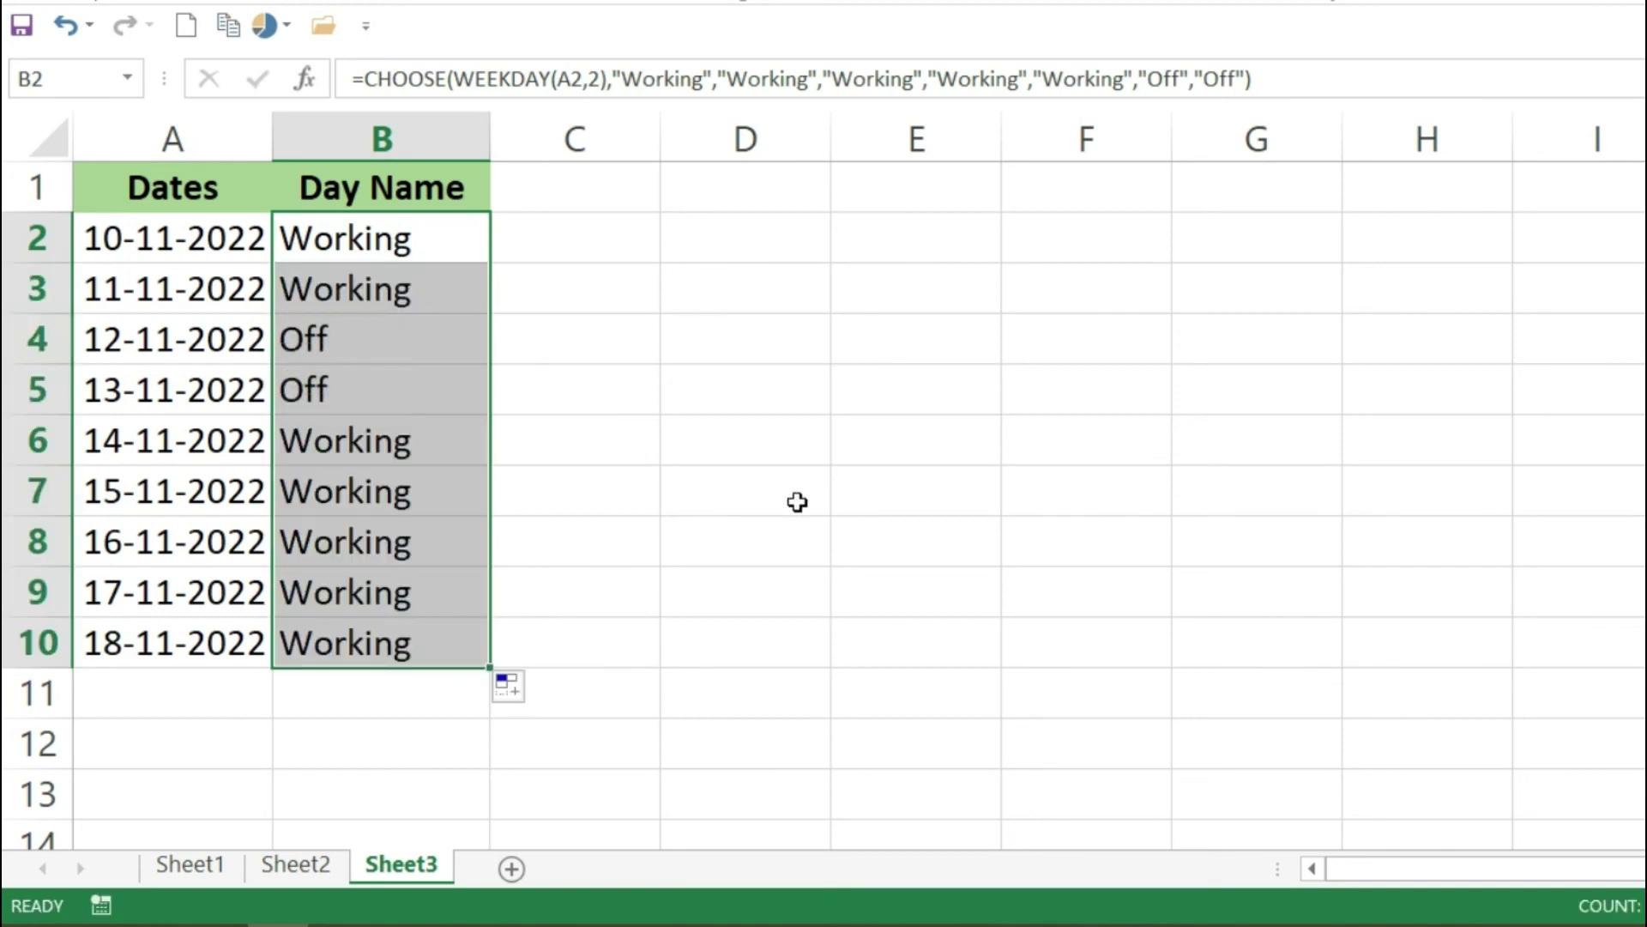
left_click(798, 502)
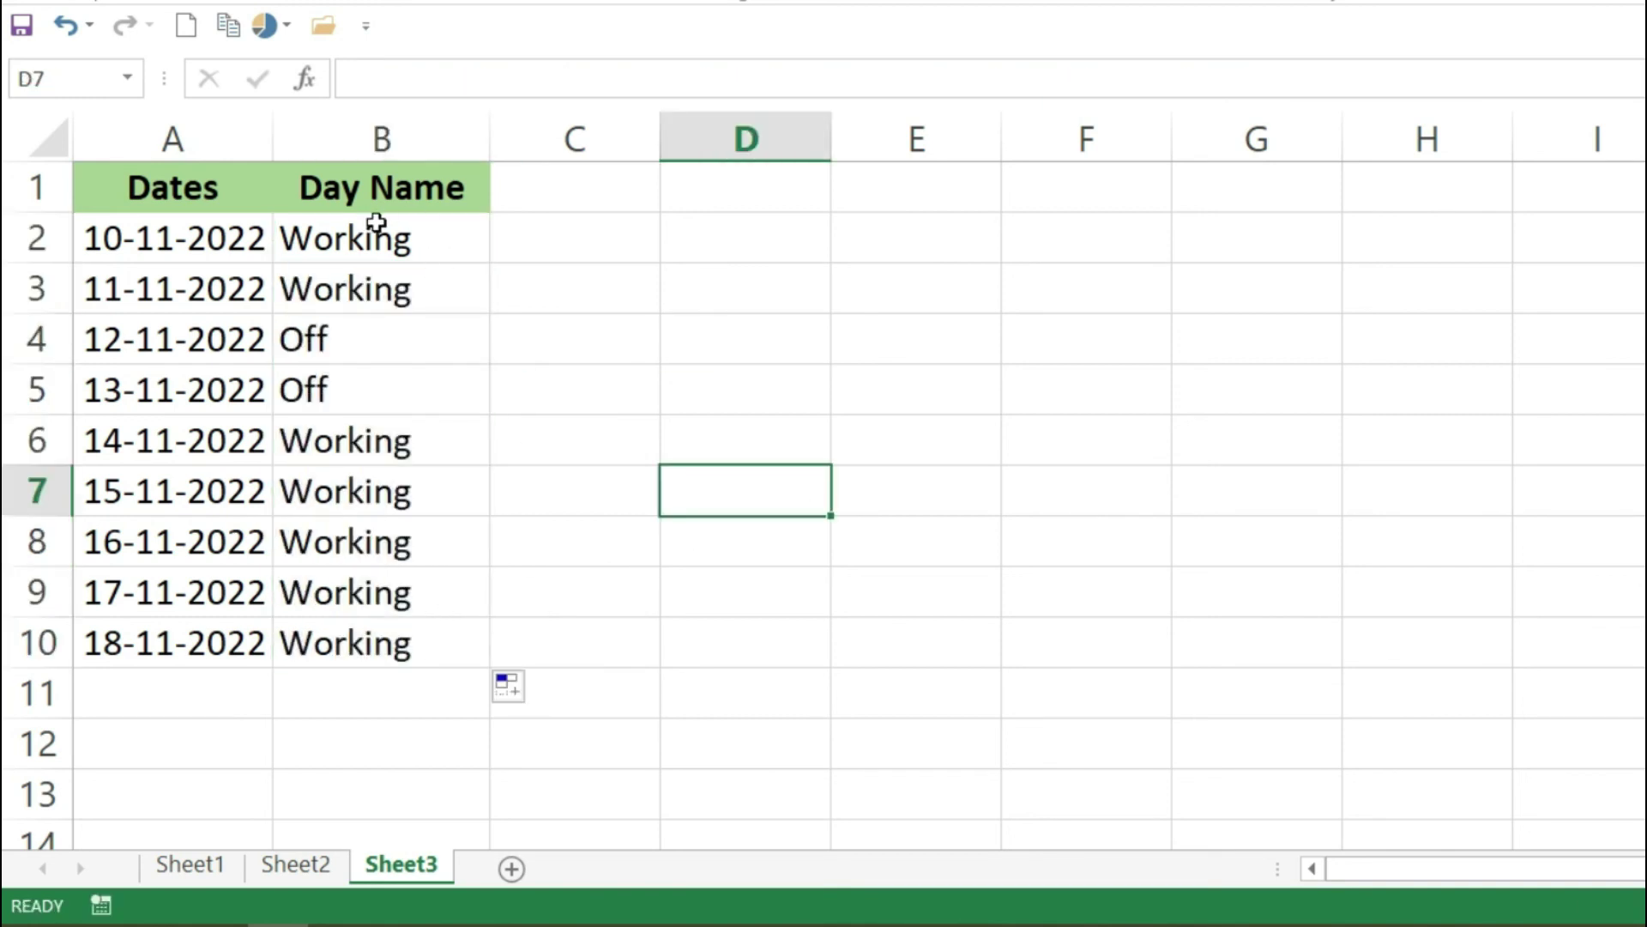